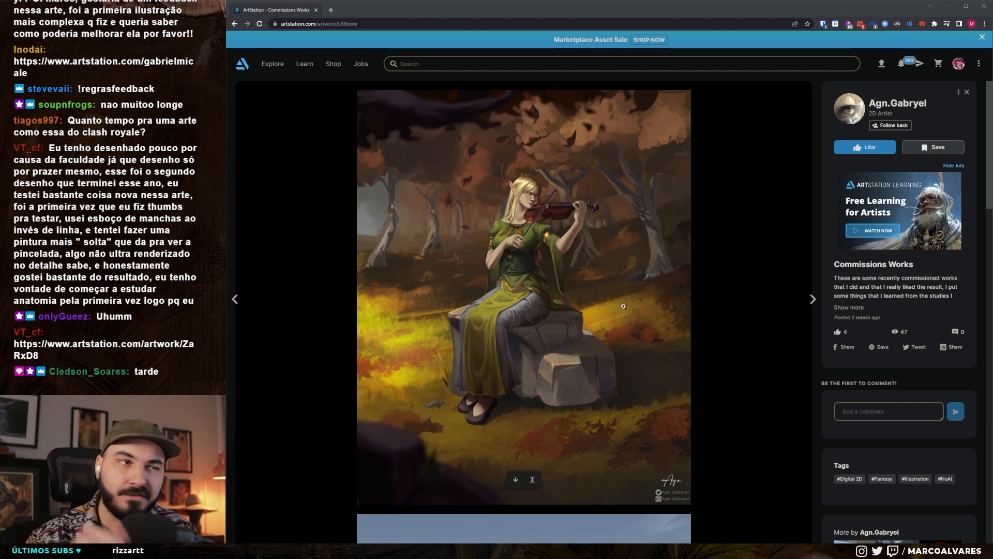
- Copy the elf violinist artwork from ArtStation and paste it into a new Photoshop document
{"action": "right_click", "coordinate": [531, 246]}
{"action": "left_click", "coordinate": [553, 271]}
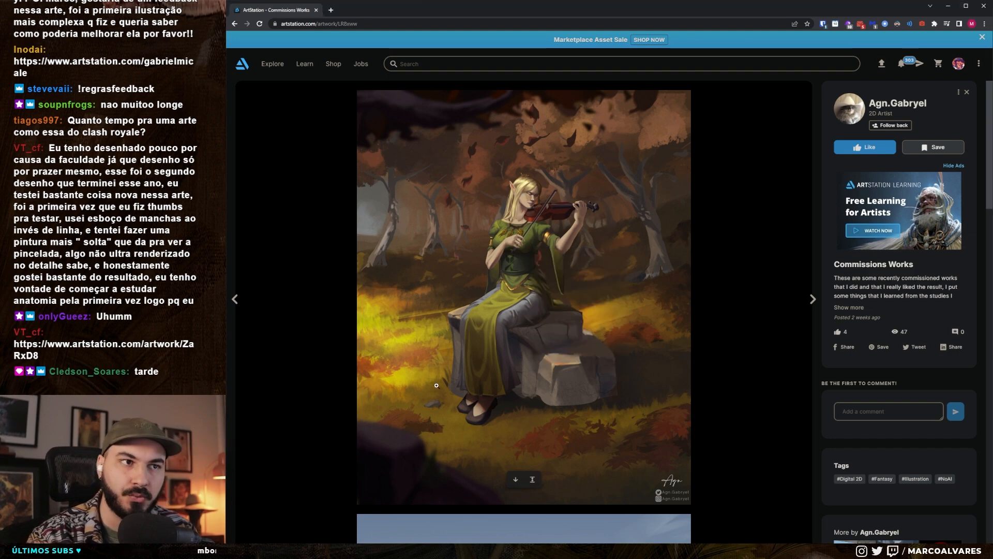
{"action": "key", "text": "alt+Tab"}
{"action": "left_click", "coordinate": [245, 8]}
{"action": "left_click", "coordinate": [258, 16]}
{"action": "key", "text": "Return"}
{"action": "key", "text": "ctrl+v"}
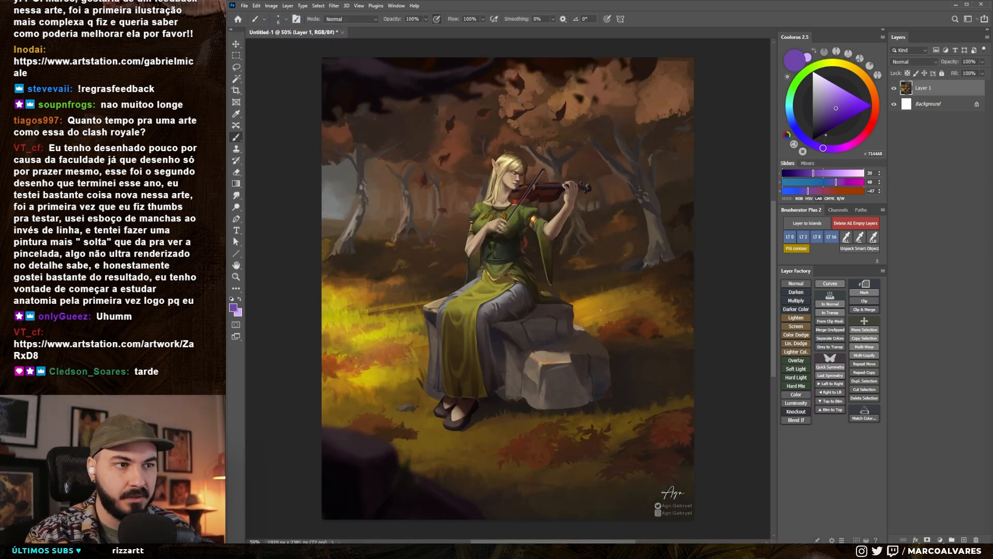
- Add an empty layer above the pasted artwork and set the foreground colour to a saturated magenta
{"action": "key", "text": "ctrl+alt+shift+n"}
{"action": "left_click_drag", "start_coordinate": [554, 236], "coordinate": [556, 232]}
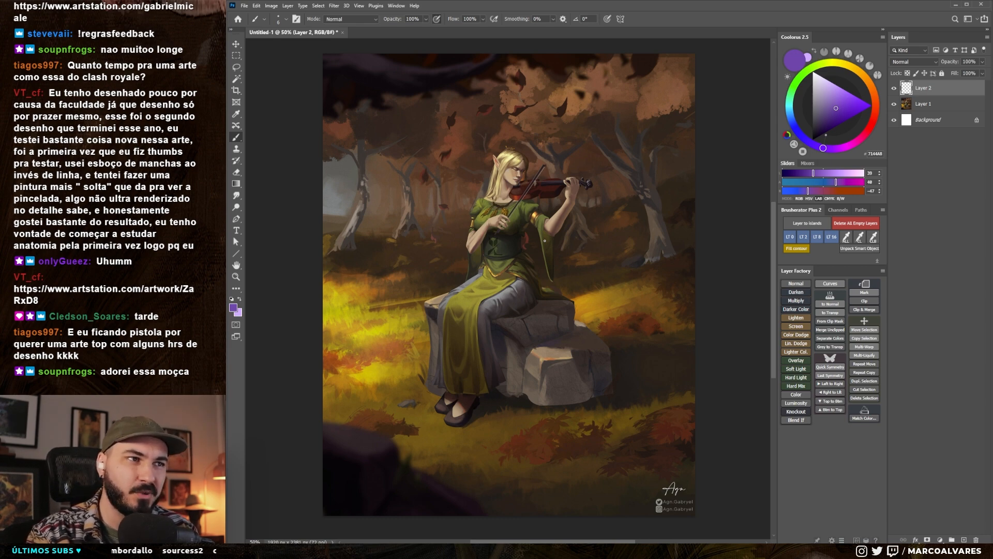
{"action": "left_click_drag", "start_coordinate": [498, 283], "coordinate": [492, 285]}
{"action": "left_click", "coordinate": [858, 141]}
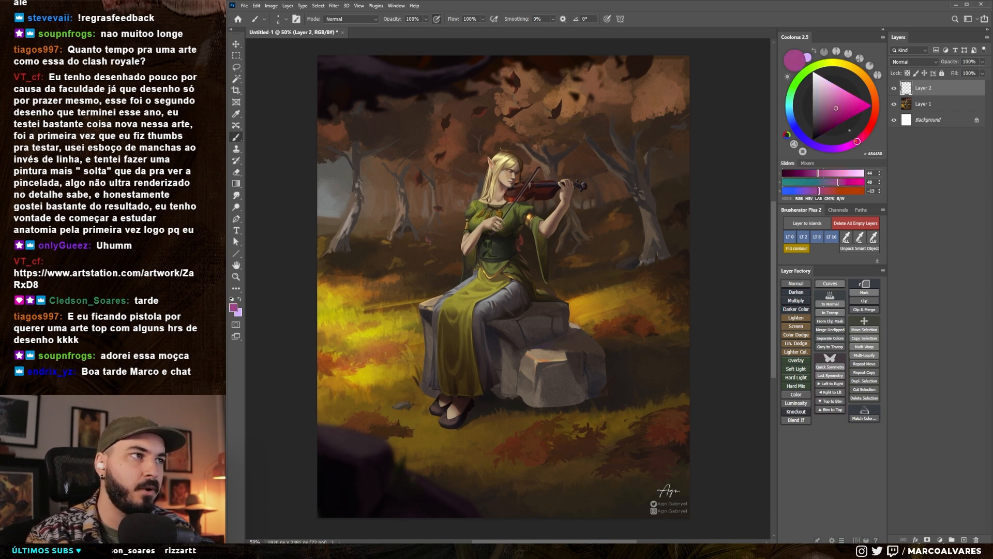
{"action": "left_click", "coordinate": [856, 102]}
{"action": "left_click_drag", "start_coordinate": [543, 275], "coordinate": [538, 281]}
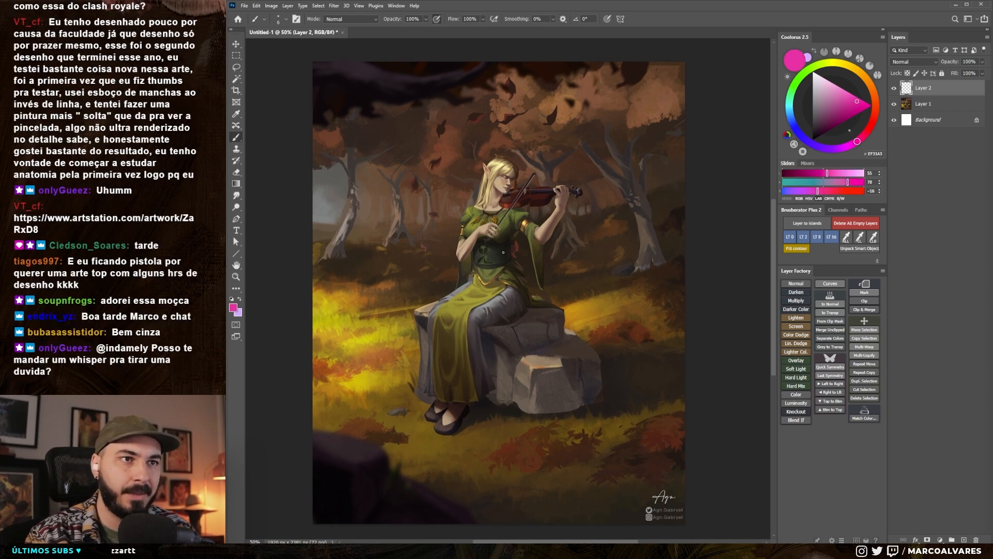
- Mark the background trees on both sides of the elf with five vertical magenta strokes, using a size 50 brush
{"action": "mouse_move", "coordinate": [494, 152]}
{"action": "left_mouse_down"}
{"action": "mouse_move", "coordinate": [453, 245]}
{"action": "mouse_move", "coordinate": [422, 396]}
{"action": "mouse_move", "coordinate": [485, 422]}
{"action": "mouse_move", "coordinate": [595, 401]}
{"action": "mouse_move", "coordinate": [577, 306]}
{"action": "mouse_move", "coordinate": [522, 138]}
{"action": "left_mouse_up"}
{"action": "key", "text": "ctrl+z"}
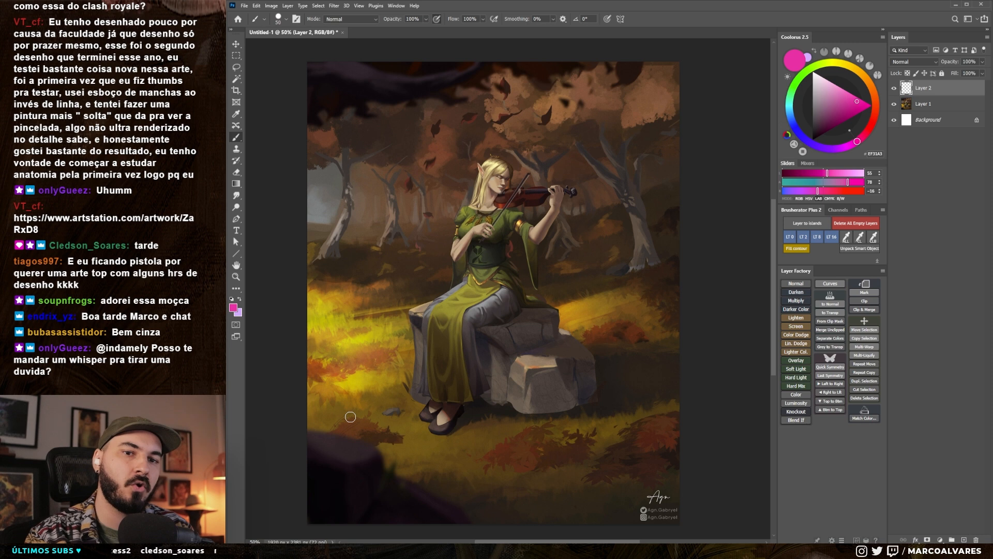
{"action": "left_click_drag", "start_coordinate": [351, 151], "coordinate": [342, 284]}
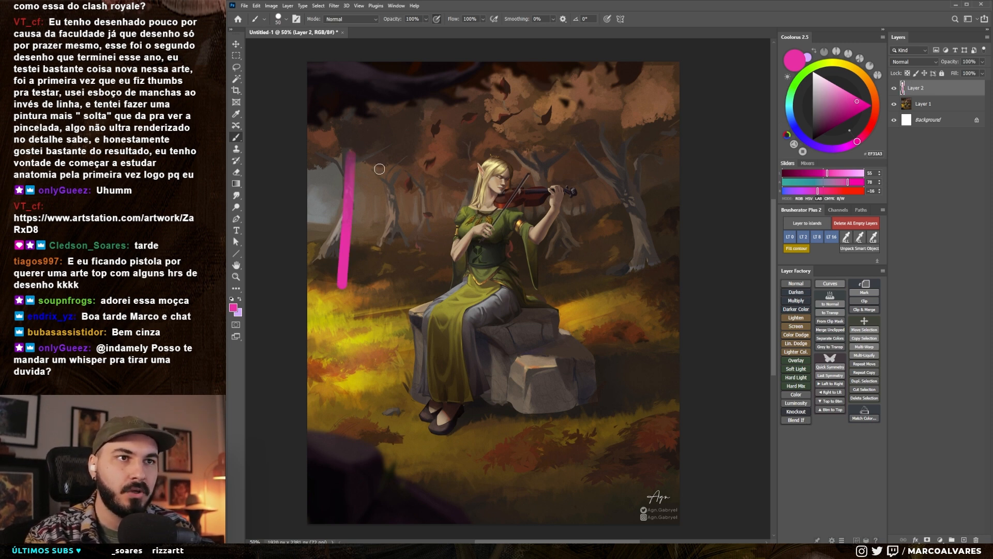
{"action": "left_click_drag", "start_coordinate": [384, 161], "coordinate": [385, 260]}
{"action": "left_click_drag", "start_coordinate": [413, 166], "coordinate": [422, 242]}
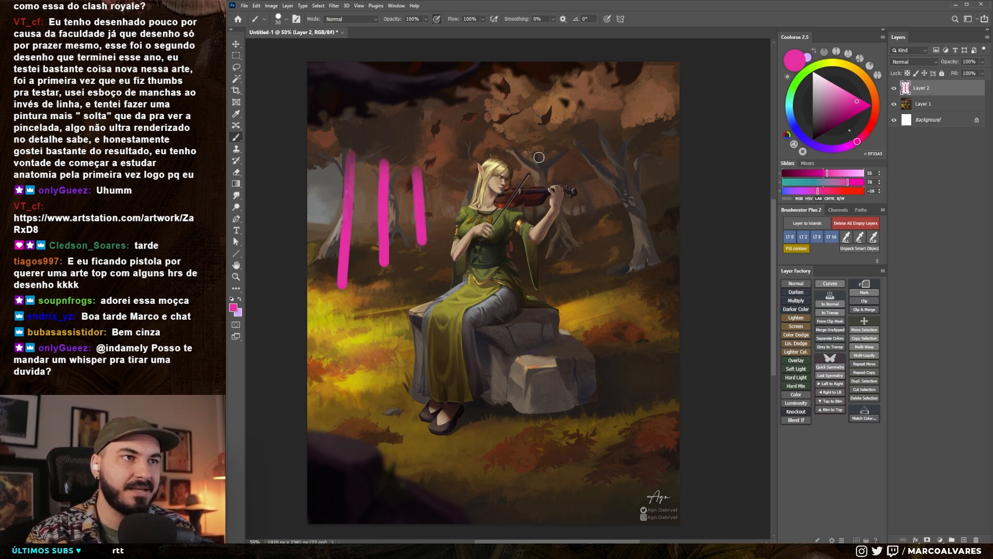
{"action": "left_click_drag", "start_coordinate": [539, 156], "coordinate": [551, 267]}
{"action": "left_click_drag", "start_coordinate": [626, 160], "coordinate": [635, 299]}
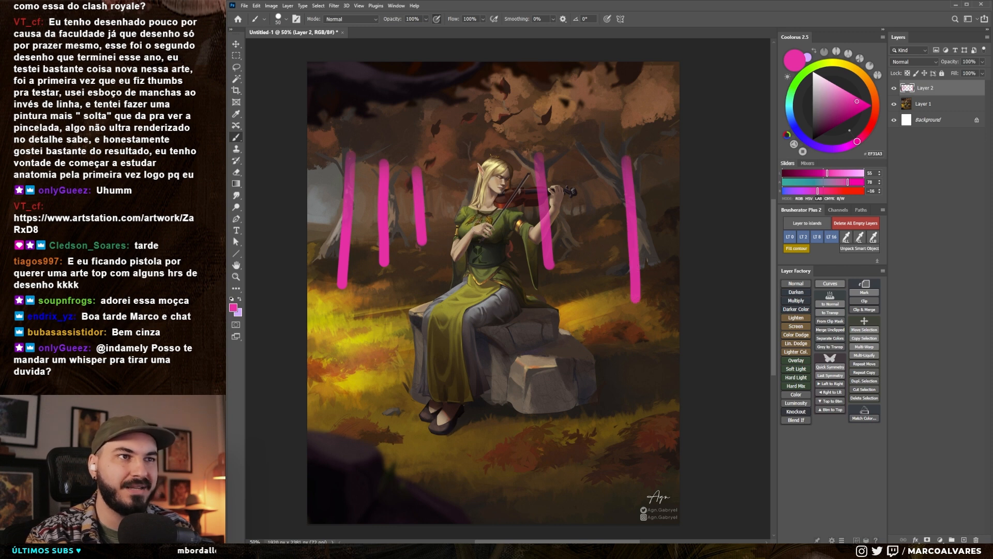
- Clear all the magenta tree marks from the annotation layer
{"action": "key", "text": "ctrl+a"}
{"action": "key", "text": "Delete"}
{"action": "key", "text": "ctrl+d"}
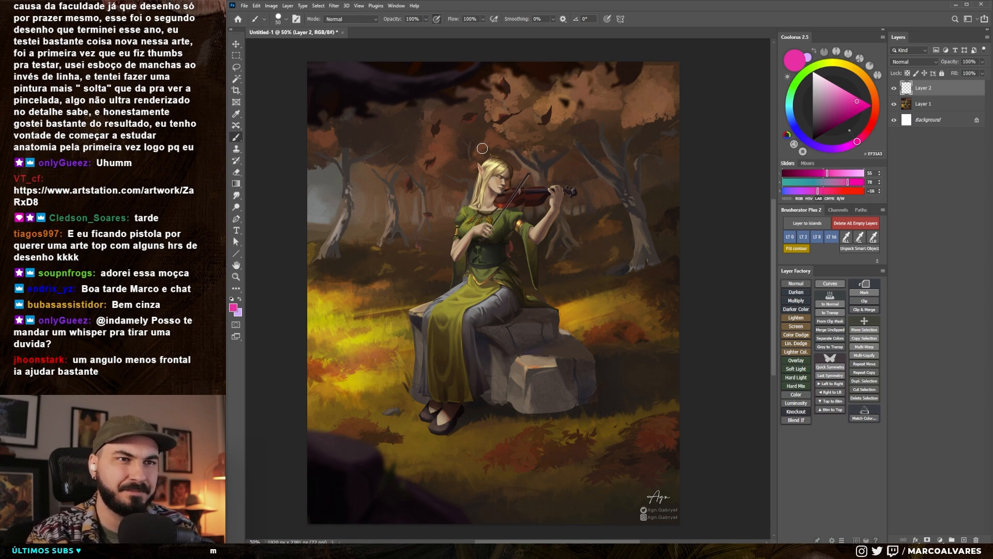
- Enlarge the brush to 70 and try tracing the underside of the dark foreground foliage, undoing each stroke
{"action": "left_click_drag", "start_coordinate": [510, 215], "coordinate": [505, 226]}
{"action": "key", "text": "bracketright"}
{"action": "key", "text": "bracketright"}
{"action": "left_click_drag", "start_coordinate": [307, 118], "coordinate": [468, 68]}
{"action": "key", "text": "ctrl+z"}
{"action": "mouse_move", "coordinate": [302, 124]}
{"action": "left_mouse_down"}
{"action": "mouse_move", "coordinate": [477, 77]}
{"action": "mouse_move", "coordinate": [511, 81]}
{"action": "left_mouse_up"}
{"action": "key", "text": "ctrl+z"}
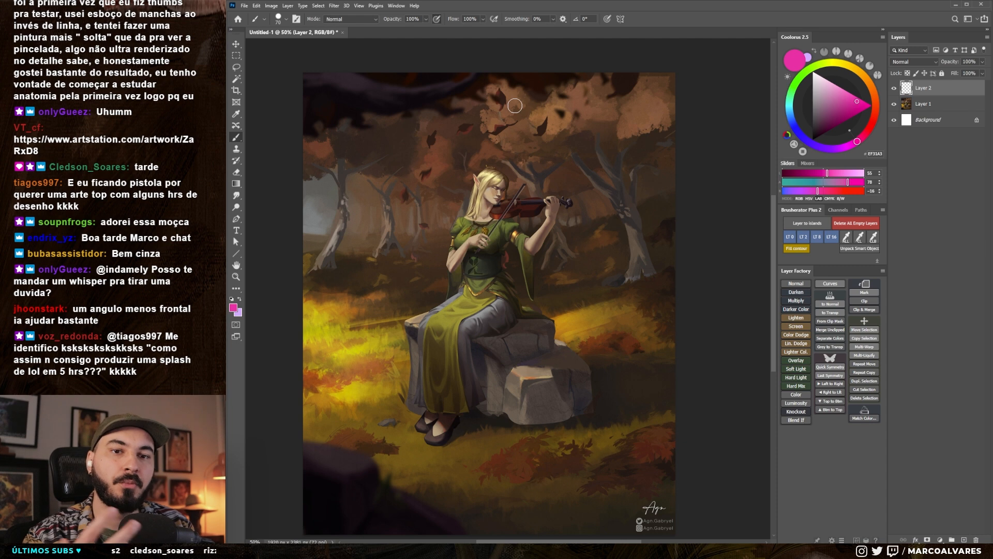
- Trace the edges of the dark foreground rock and the overhanging foliage in magenta, undoing every stroke
{"action": "scroll", "coordinate": [466, 233], "scroll_direction": "down", "scroll_amount": 1}
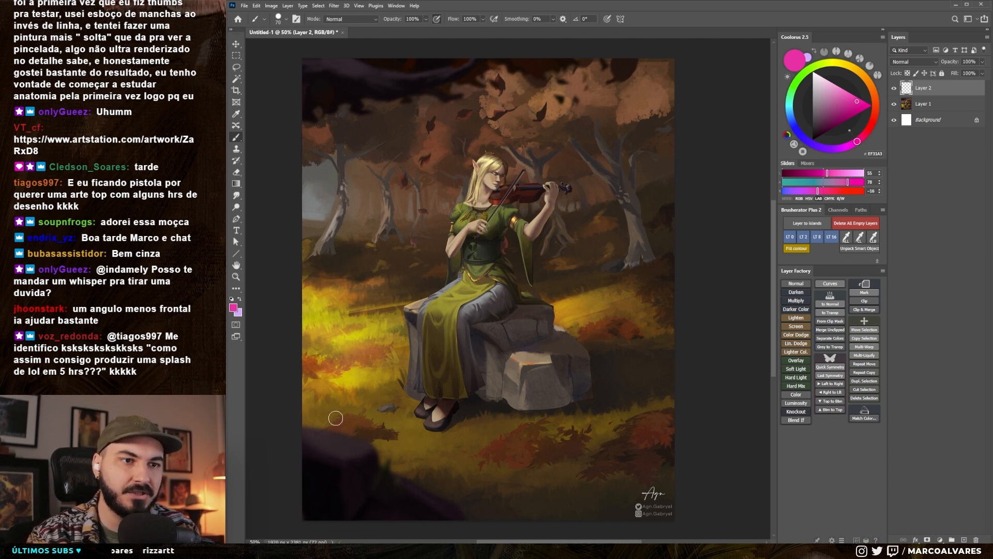
{"action": "mouse_move", "coordinate": [304, 421]}
{"action": "left_mouse_down"}
{"action": "mouse_move", "coordinate": [365, 435]}
{"action": "mouse_move", "coordinate": [384, 461]}
{"action": "mouse_move", "coordinate": [476, 513]}
{"action": "mouse_move", "coordinate": [483, 532]}
{"action": "left_mouse_up"}
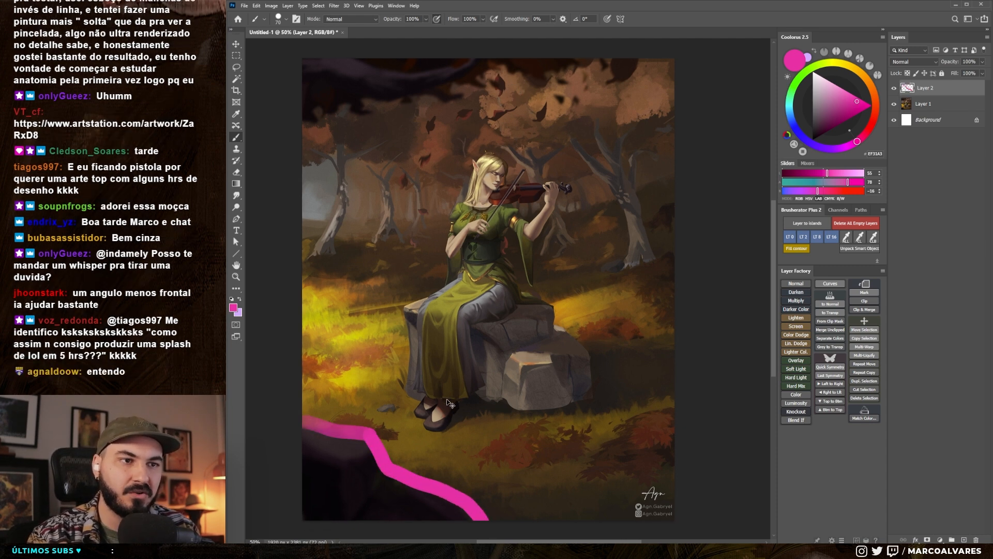
{"action": "key", "text": "ctrl+z"}
{"action": "left_click_drag", "start_coordinate": [310, 417], "coordinate": [478, 520]}
{"action": "mouse_move", "coordinate": [304, 120]}
{"action": "left_mouse_down"}
{"action": "mouse_move", "coordinate": [357, 115]}
{"action": "mouse_move", "coordinate": [595, 58]}
{"action": "left_mouse_up"}
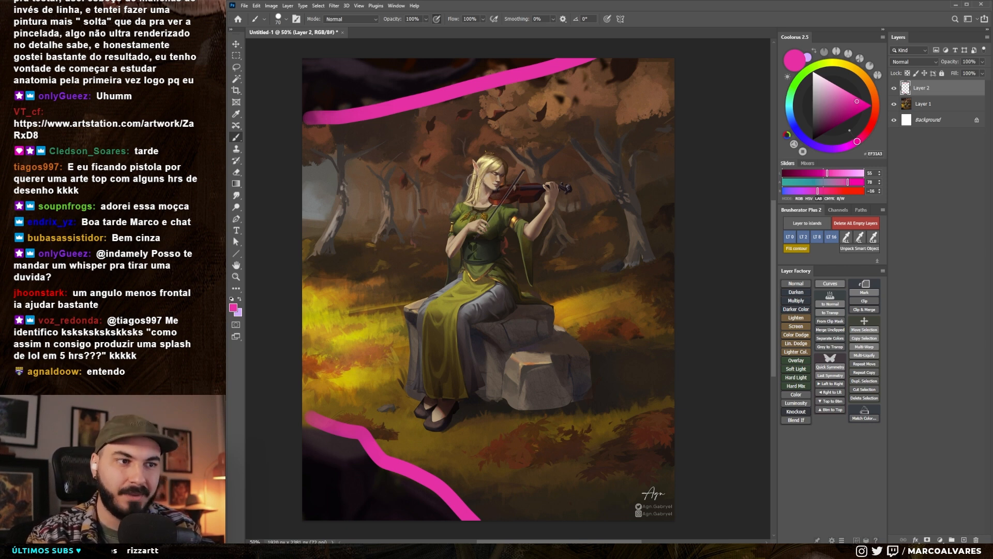
{"action": "key", "text": "ctrl+z"}
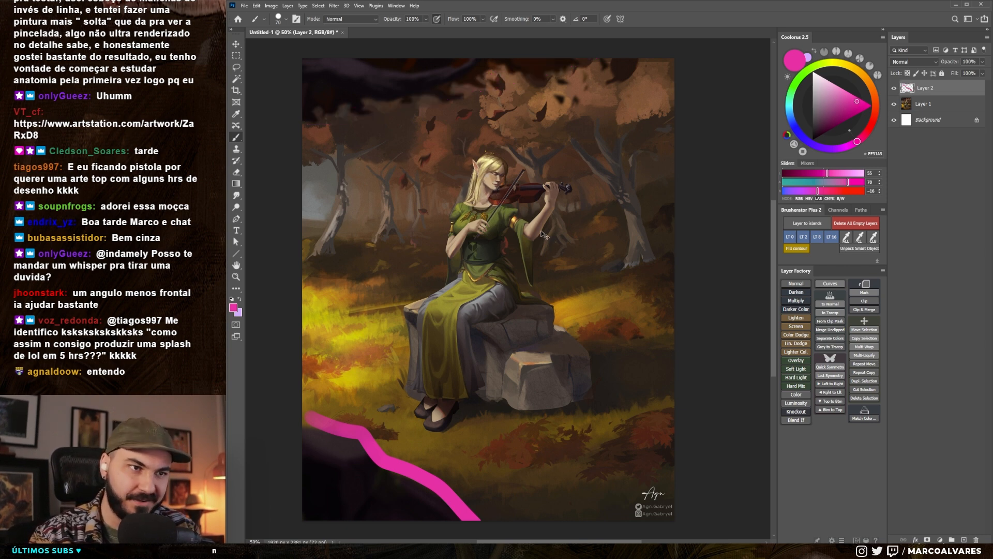
{"action": "key", "text": "ctrl+z"}
{"action": "left_click_drag", "start_coordinate": [309, 124], "coordinate": [498, 78]}
{"action": "key", "text": "ctrl+z"}
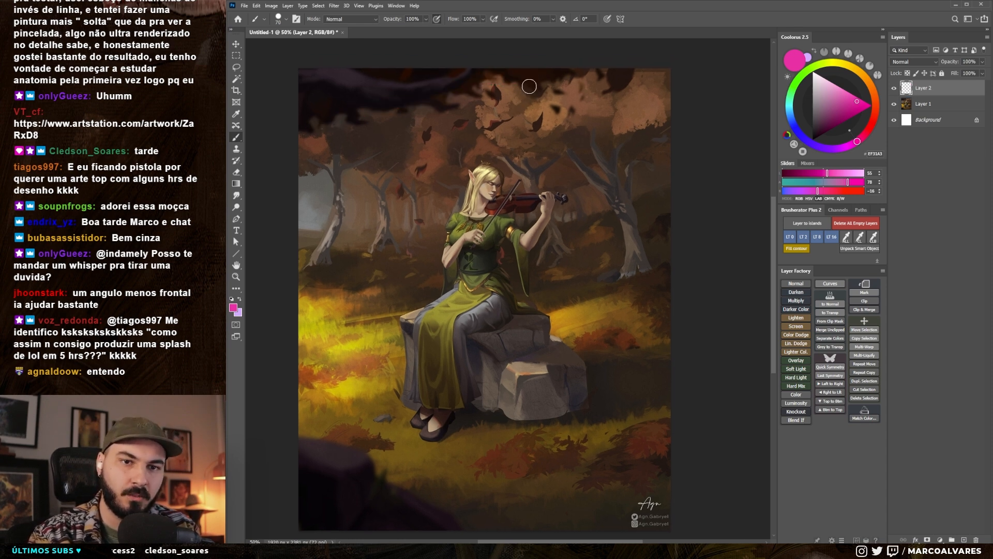
{"action": "left_click_drag", "start_coordinate": [334, 420], "coordinate": [468, 515]}
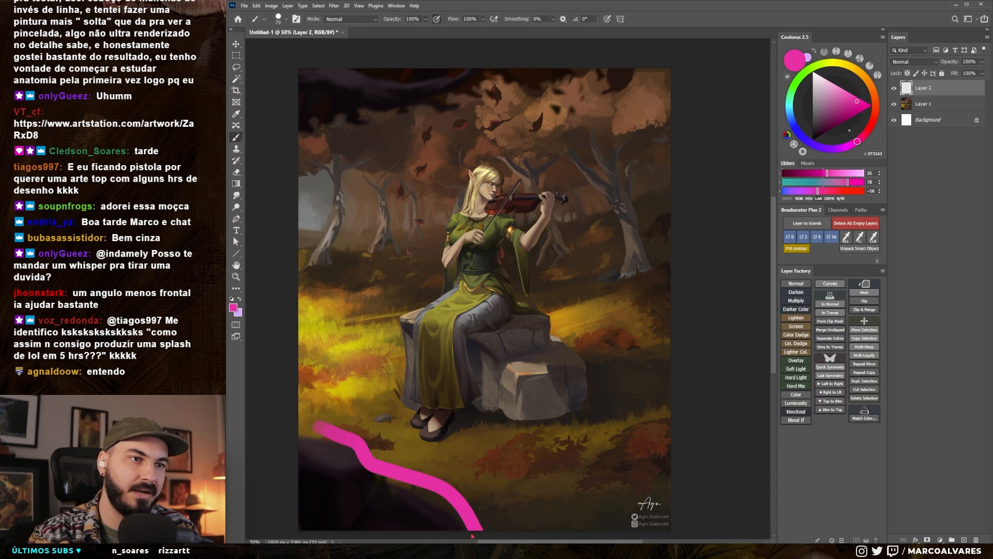
{"action": "key", "text": "ctrl+z"}
- Circle four patches of fallen leaves around the elf in magenta, using a size 45 brush
{"action": "left_click_drag", "start_coordinate": [482, 326], "coordinate": [481, 321]}
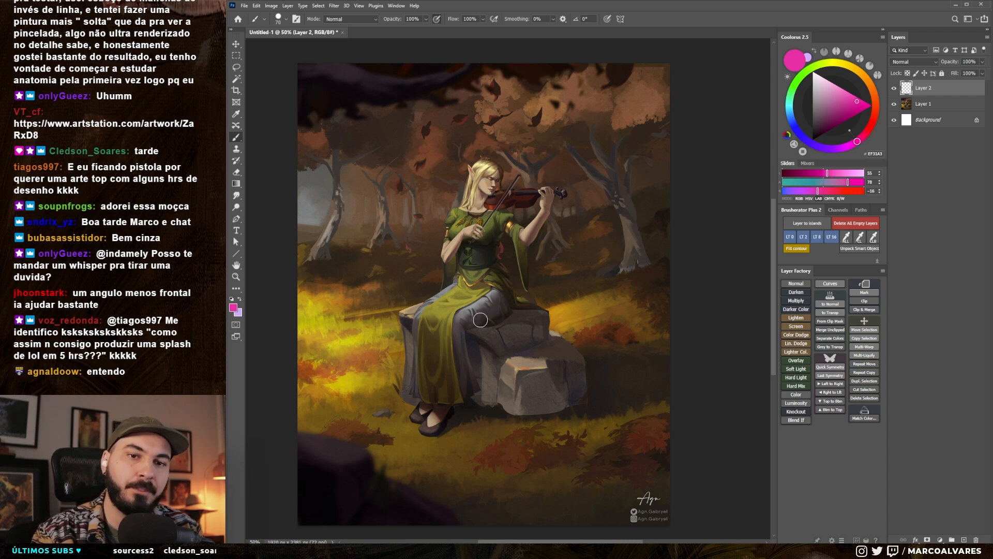
{"action": "left_click_drag", "start_coordinate": [614, 317], "coordinate": [614, 315]}
{"action": "key", "text": "bracketleft"}
{"action": "key", "text": "bracketleft"}
{"action": "key", "text": "bracketleft"}
{"action": "mouse_move", "coordinate": [673, 403]}
{"action": "left_mouse_down"}
{"action": "mouse_move", "coordinate": [628, 415]}
{"action": "mouse_move", "coordinate": [597, 449]}
{"action": "mouse_move", "coordinate": [609, 470]}
{"action": "mouse_move", "coordinate": [674, 430]}
{"action": "left_mouse_up"}
{"action": "mouse_move", "coordinate": [541, 418]}
{"action": "left_mouse_down"}
{"action": "mouse_move", "coordinate": [513, 419]}
{"action": "mouse_move", "coordinate": [533, 465]}
{"action": "mouse_move", "coordinate": [556, 418]}
{"action": "mouse_move", "coordinate": [534, 415]}
{"action": "left_mouse_up"}
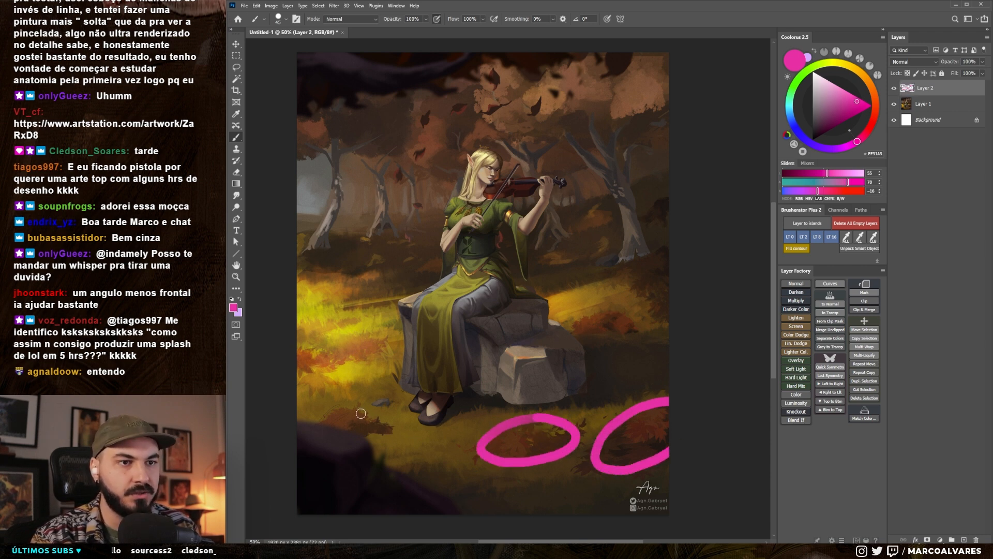
{"action": "mouse_move", "coordinate": [352, 409]}
{"action": "left_mouse_down"}
{"action": "mouse_move", "coordinate": [350, 434]}
{"action": "mouse_move", "coordinate": [391, 428]}
{"action": "mouse_move", "coordinate": [362, 409]}
{"action": "left_mouse_up"}
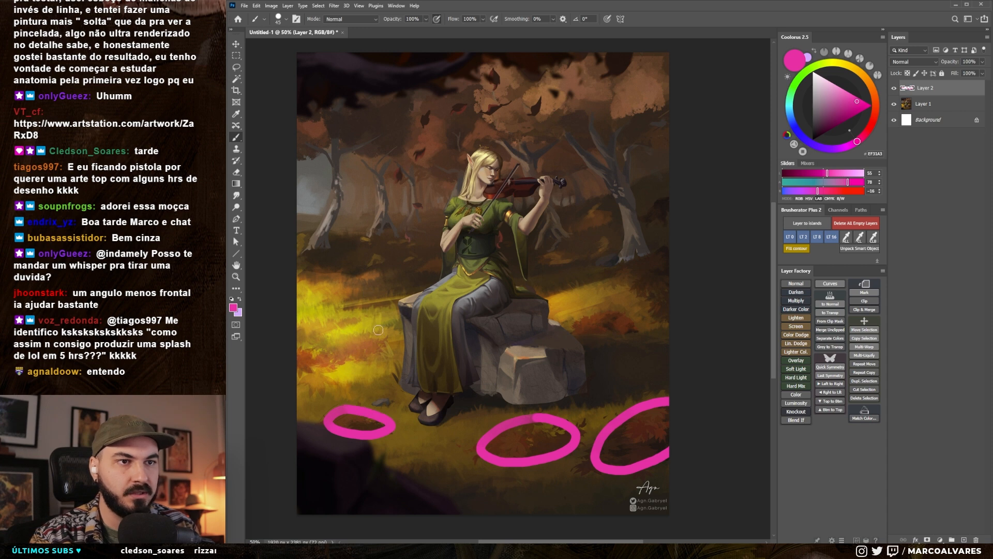
{"action": "mouse_move", "coordinate": [605, 311]}
{"action": "left_mouse_down"}
{"action": "mouse_move", "coordinate": [618, 343]}
{"action": "mouse_move", "coordinate": [601, 308]}
{"action": "left_mouse_up"}
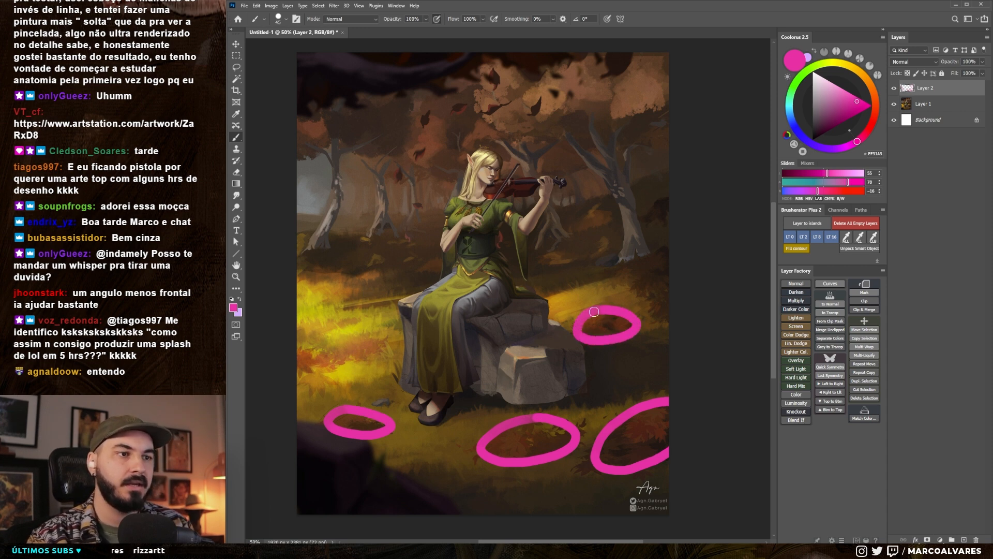
{"action": "left_click_drag", "start_coordinate": [591, 353], "coordinate": [592, 349]}
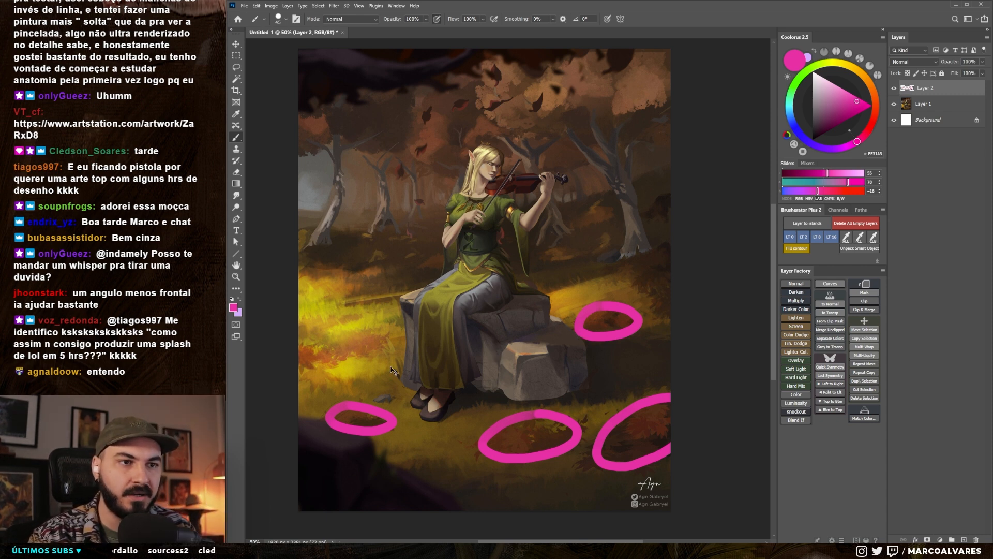
- Undo the four magenta circles around the leaf patches
{"action": "key", "text": "ctrl+z"}
{"action": "key", "text": "ctrl+z"}
{"action": "key", "text": "ctrl+z"}
- Try magenta marks on the foreground rock's edge, the sunlit grass and the trees behind the elf, undoing each one
{"action": "key", "text": "ctrl+z"}
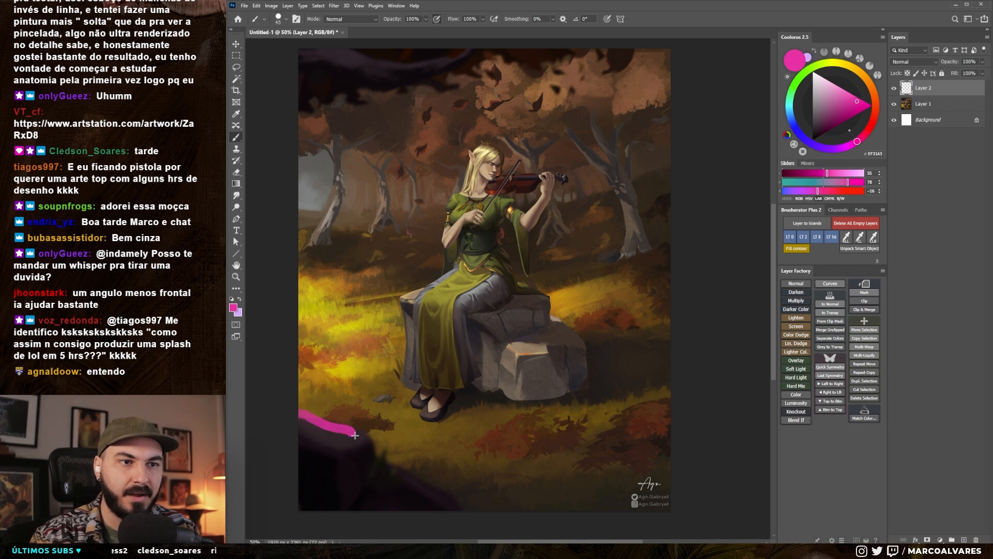
{"action": "mouse_move", "coordinate": [360, 435]}
{"action": "left_mouse_down"}
{"action": "mouse_move", "coordinate": [393, 420]}
{"action": "mouse_move", "coordinate": [331, 431]}
{"action": "left_mouse_up"}
{"action": "key", "text": "ctrl+z"}
{"action": "mouse_move", "coordinate": [311, 342]}
{"action": "left_mouse_down"}
{"action": "mouse_move", "coordinate": [302, 368]}
{"action": "mouse_move", "coordinate": [375, 355]}
{"action": "mouse_move", "coordinate": [340, 331]}
{"action": "left_mouse_up"}
{"action": "key", "text": "ctrl+z"}
{"action": "key", "text": "bracketleft"}
{"action": "left_click_drag", "start_coordinate": [372, 247], "coordinate": [409, 254]}
{"action": "key", "text": "ctrl+z"}
{"action": "left_click_drag", "start_coordinate": [339, 129], "coordinate": [335, 247]}
{"action": "mouse_move", "coordinate": [412, 165]}
{"action": "left_mouse_down"}
{"action": "mouse_move", "coordinate": [414, 222]}
{"action": "mouse_move", "coordinate": [466, 201]}
{"action": "left_mouse_up"}
{"action": "key", "text": "ctrl+z"}
{"action": "key", "text": "ctrl+z"}
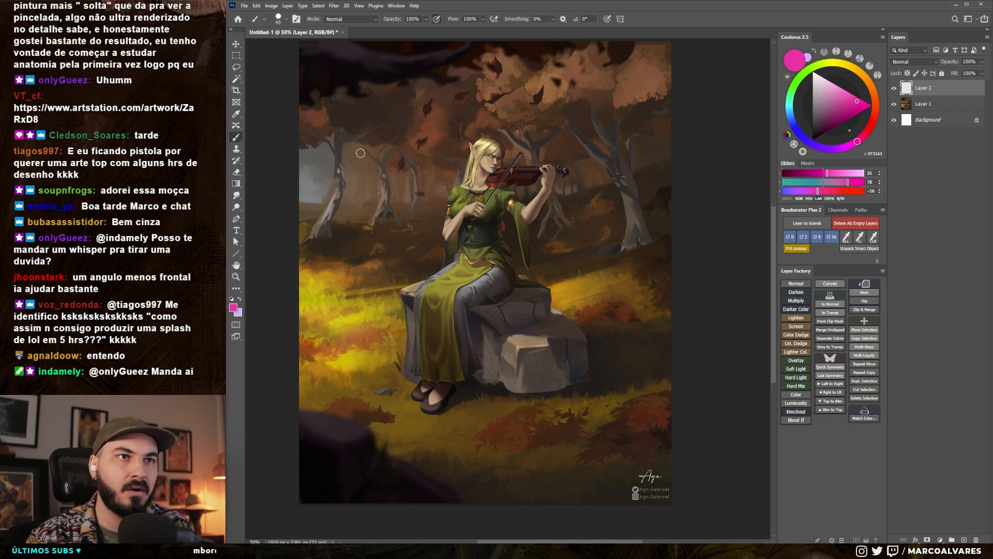
- Mark the branch directions of the trees beyond the violin with two magenta strokes, using a smaller brush, and undo both
{"action": "key", "text": "z"}
{"action": "mouse_move", "coordinate": [554, 140]}
{"action": "left_mouse_down"}
{"action": "mouse_move", "coordinate": [600, 155]}
{"action": "mouse_move", "coordinate": [581, 181]}
{"action": "mouse_move", "coordinate": [666, 268]}
{"action": "left_mouse_up"}
{"action": "key", "text": "b"}
{"action": "key", "text": "bracketleft"}
{"action": "left_click_drag", "start_coordinate": [462, 207], "coordinate": [527, 164]}
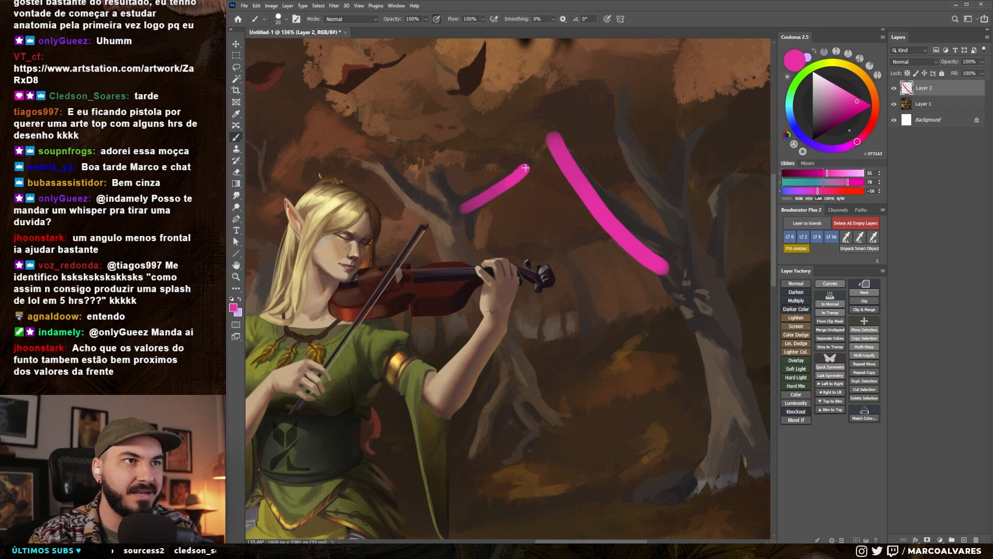
{"action": "key", "text": "ctrl+z"}
{"action": "key", "text": "ctrl+z"}
{"action": "key", "text": "z"}
{"action": "left_click_drag", "start_coordinate": [516, 279], "coordinate": [458, 300]}
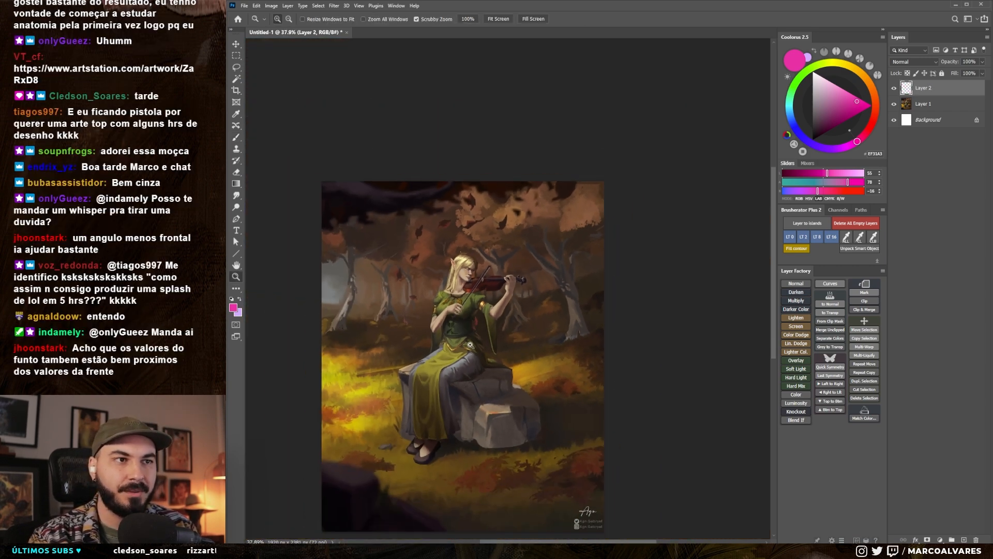
{"action": "left_click_drag", "start_coordinate": [467, 335], "coordinate": [483, 282]}
{"action": "key", "text": "b"}
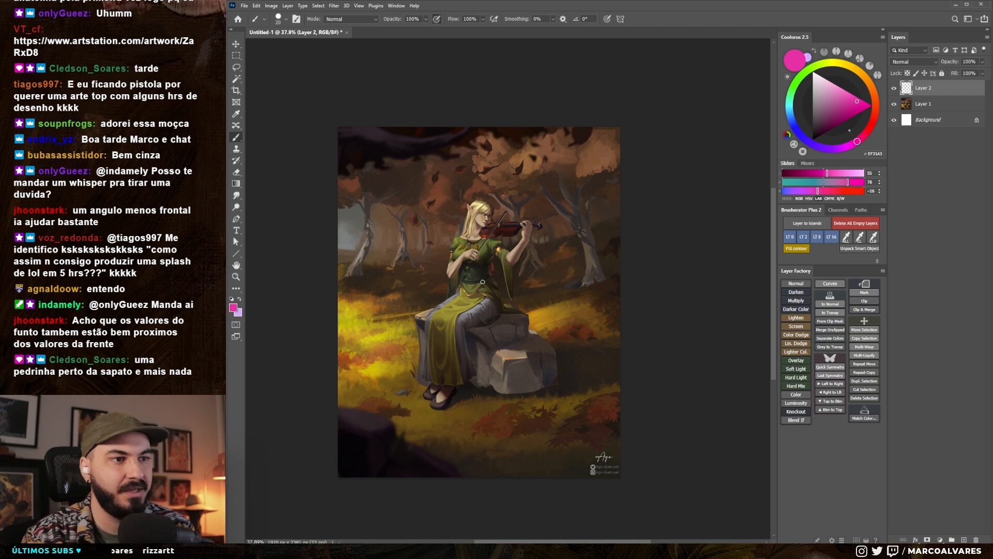
- Sketch magenta rock shapes in front of the stone seat, below the shoes and on the grass behind the skirt
{"action": "left_click_drag", "start_coordinate": [397, 393], "coordinate": [409, 391]}
{"action": "key", "text": "ctrl+z"}
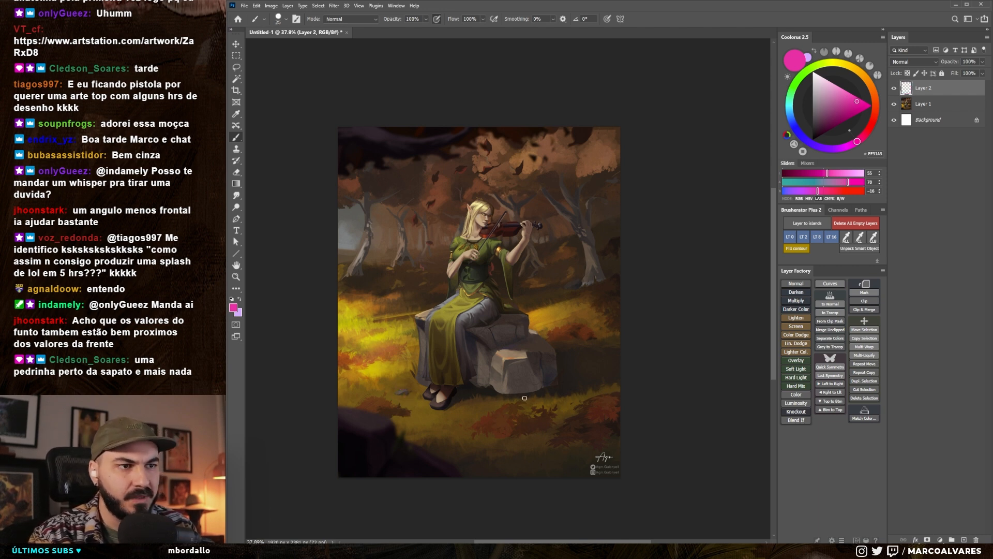
{"action": "mouse_move", "coordinate": [482, 420]}
{"action": "left_mouse_down"}
{"action": "mouse_move", "coordinate": [557, 369]}
{"action": "mouse_move", "coordinate": [608, 386]}
{"action": "mouse_move", "coordinate": [561, 414]}
{"action": "mouse_move", "coordinate": [608, 408]}
{"action": "left_mouse_up"}
{"action": "mouse_move", "coordinate": [552, 441]}
{"action": "left_mouse_down"}
{"action": "mouse_move", "coordinate": [557, 427]}
{"action": "mouse_move", "coordinate": [605, 418]}
{"action": "mouse_move", "coordinate": [525, 445]}
{"action": "mouse_move", "coordinate": [592, 444]}
{"action": "mouse_move", "coordinate": [579, 422]}
{"action": "mouse_move", "coordinate": [575, 438]}
{"action": "left_mouse_up"}
{"action": "key", "text": "ctrl+z"}
{"action": "left_click_drag", "start_coordinate": [406, 417], "coordinate": [419, 414]}
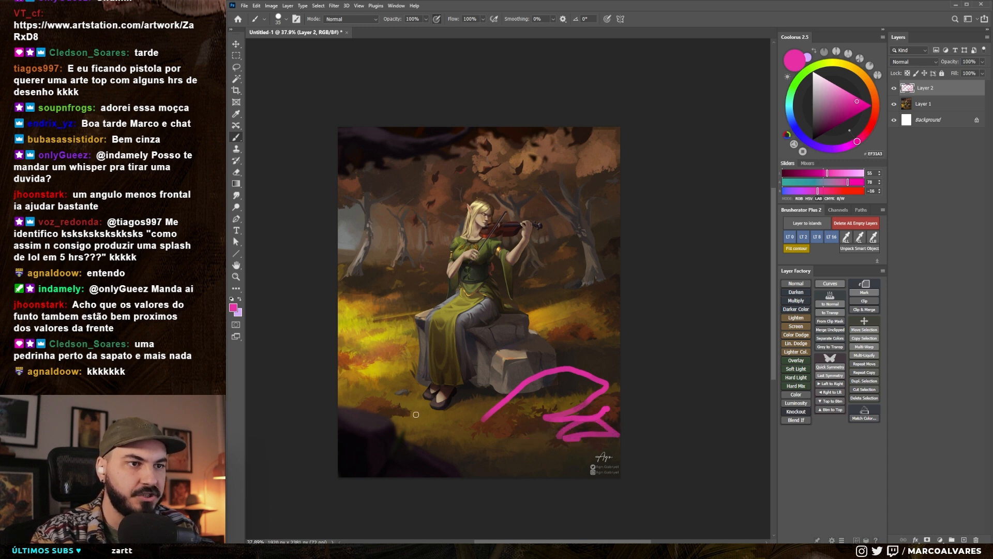
{"action": "mouse_move", "coordinate": [368, 361]}
{"action": "left_mouse_down"}
{"action": "mouse_move", "coordinate": [391, 350]}
{"action": "mouse_move", "coordinate": [410, 357]}
{"action": "mouse_move", "coordinate": [403, 336]}
{"action": "mouse_move", "coordinate": [369, 359]}
{"action": "mouse_move", "coordinate": [417, 352]}
{"action": "mouse_move", "coordinate": [363, 347]}
{"action": "left_mouse_up"}
{"action": "key", "text": "ctrl+z"}
{"action": "left_click_drag", "start_coordinate": [395, 325], "coordinate": [398, 323]}
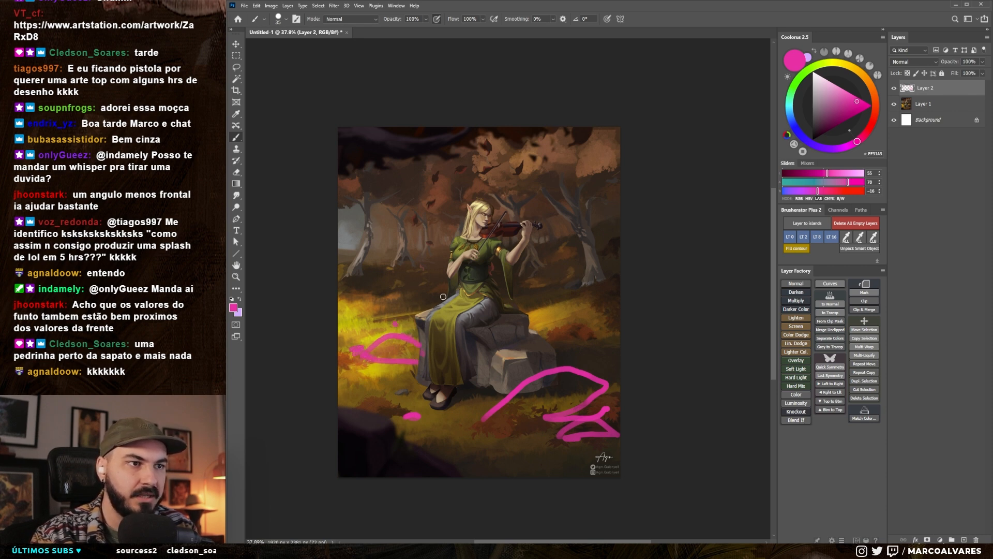
- Undo the magenta rock sketches on the ground around the elf
{"action": "key", "text": "ctrl+z"}
{"action": "key", "text": "ctrl+z"}
{"action": "key", "text": "ctrl+z"}
{"action": "key", "text": "ctrl+z"}
{"action": "key", "text": "ctrl+z"}
{"action": "key", "text": "ctrl+z"}
{"action": "key", "text": "ctrl+z"}
{"action": "key", "text": "ctrl+z"}
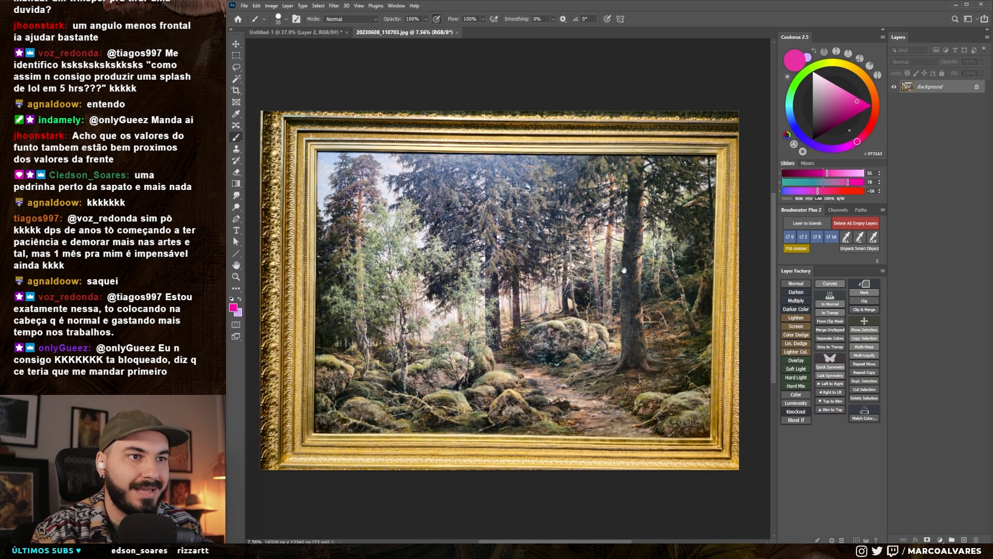
- Trace the mossy foreground rocks of the forest painting in magenta on a new layer
{"action": "key", "text": "ctrl+shift+alt+n"}
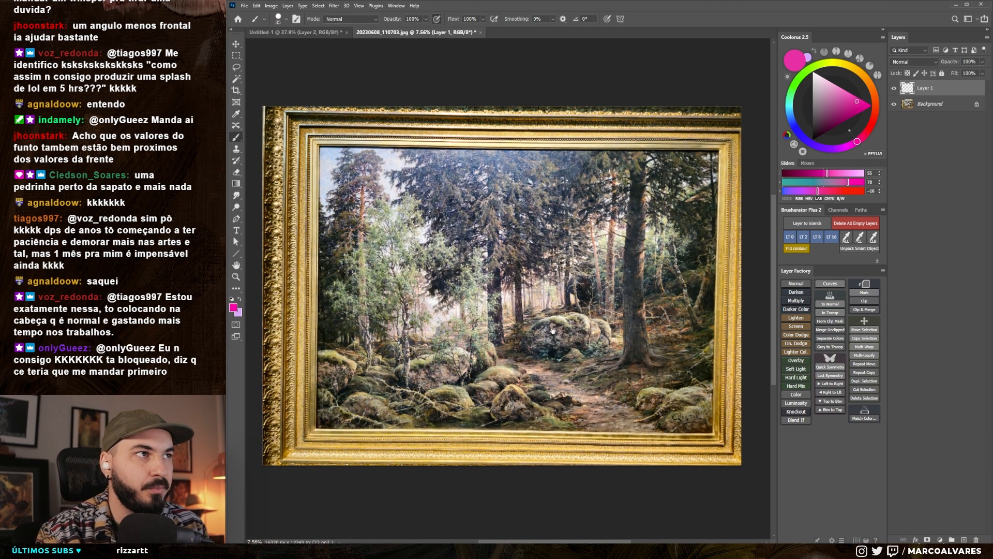
{"action": "left_click_drag", "start_coordinate": [553, 331], "coordinate": [554, 324]}
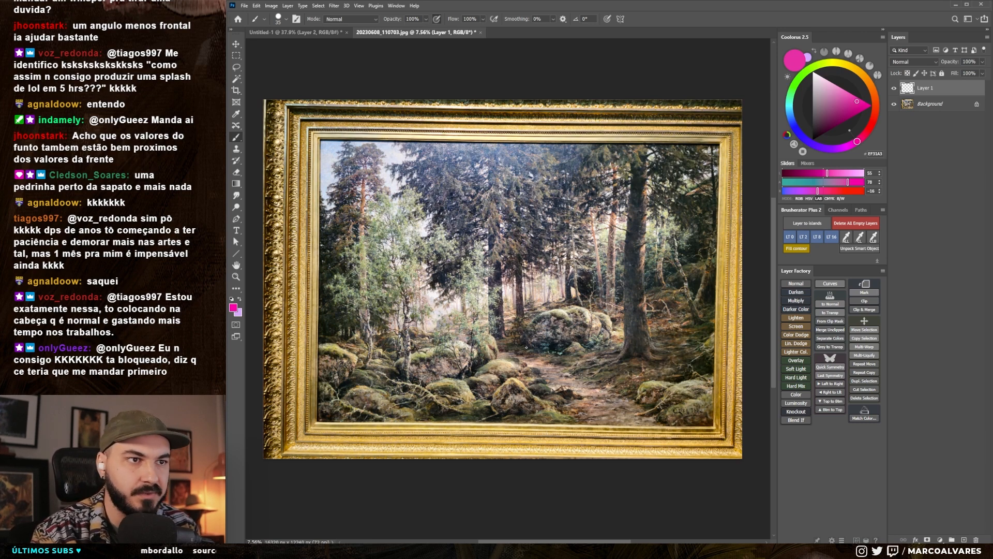
{"action": "left_click_drag", "start_coordinate": [536, 367], "coordinate": [534, 355]}
{"action": "left_click_drag", "start_coordinate": [514, 394], "coordinate": [561, 392]}
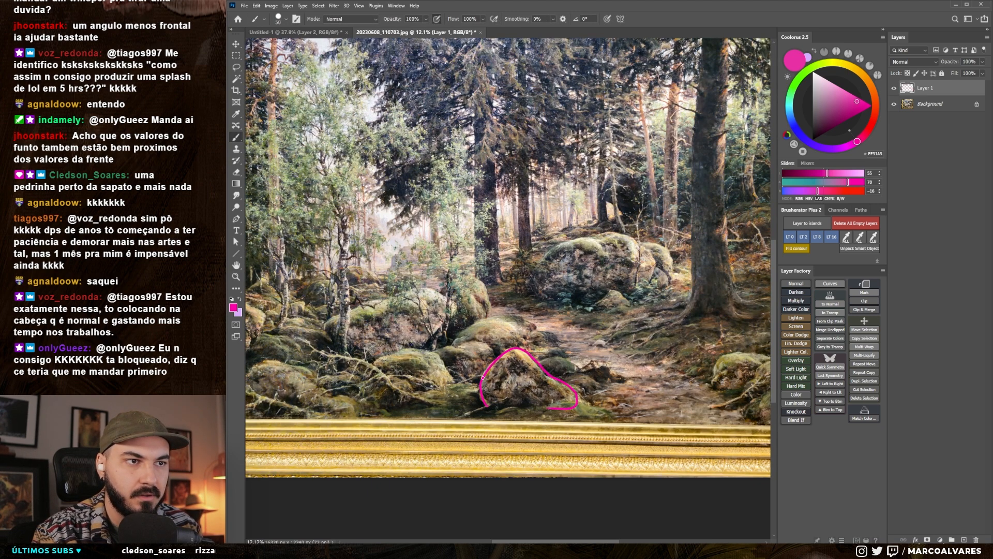
{"action": "mouse_move", "coordinate": [462, 334]}
{"action": "left_mouse_down"}
{"action": "mouse_move", "coordinate": [496, 318]}
{"action": "mouse_move", "coordinate": [535, 324]}
{"action": "left_mouse_up"}
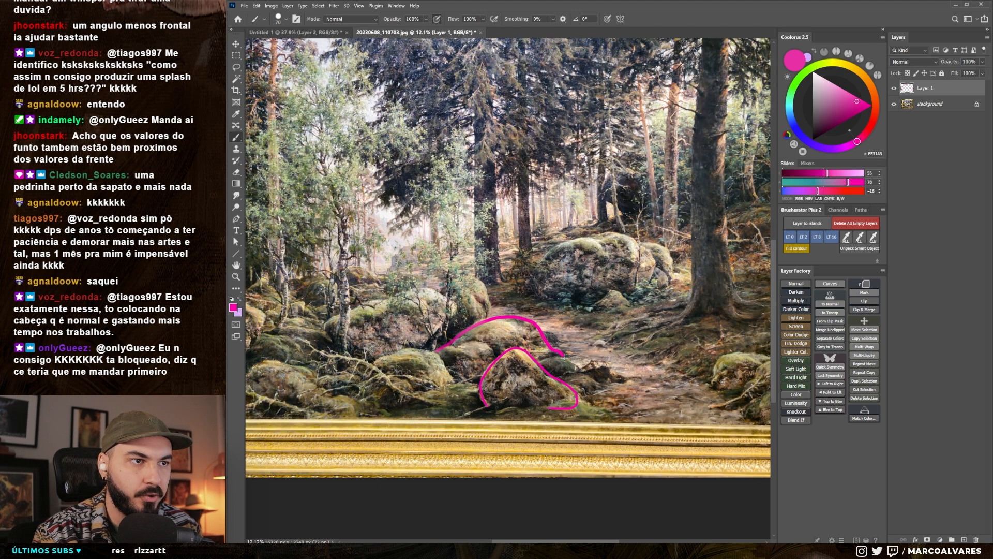
{"action": "left_click_drag", "start_coordinate": [434, 352], "coordinate": [456, 386]}
{"action": "mouse_move", "coordinate": [429, 350]}
{"action": "left_mouse_down"}
{"action": "mouse_move", "coordinate": [377, 348]}
{"action": "mouse_move", "coordinate": [369, 359]}
{"action": "left_mouse_up"}
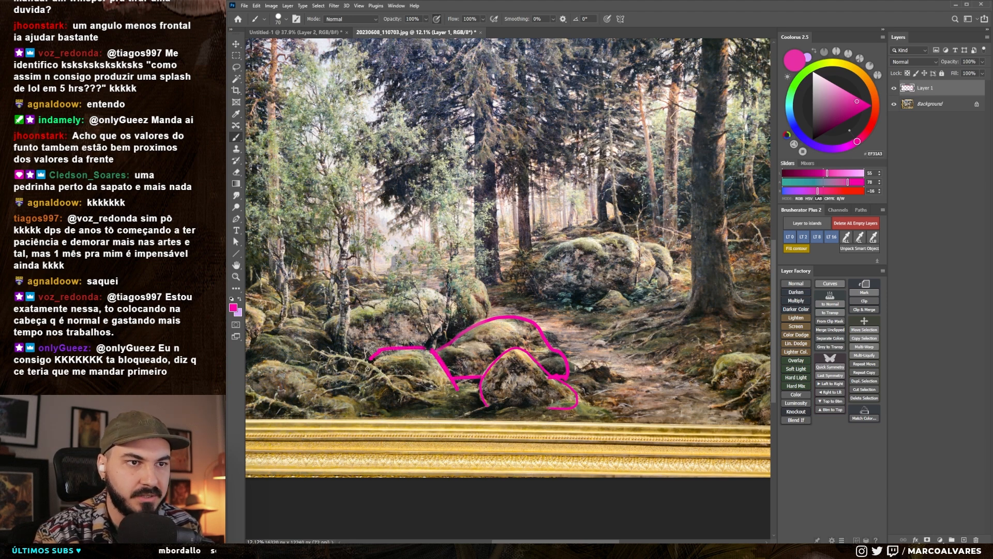
{"action": "mouse_move", "coordinate": [309, 344]}
{"action": "left_mouse_down"}
{"action": "mouse_move", "coordinate": [331, 360]}
{"action": "mouse_move", "coordinate": [372, 359]}
{"action": "mouse_move", "coordinate": [438, 401]}
{"action": "left_mouse_up"}
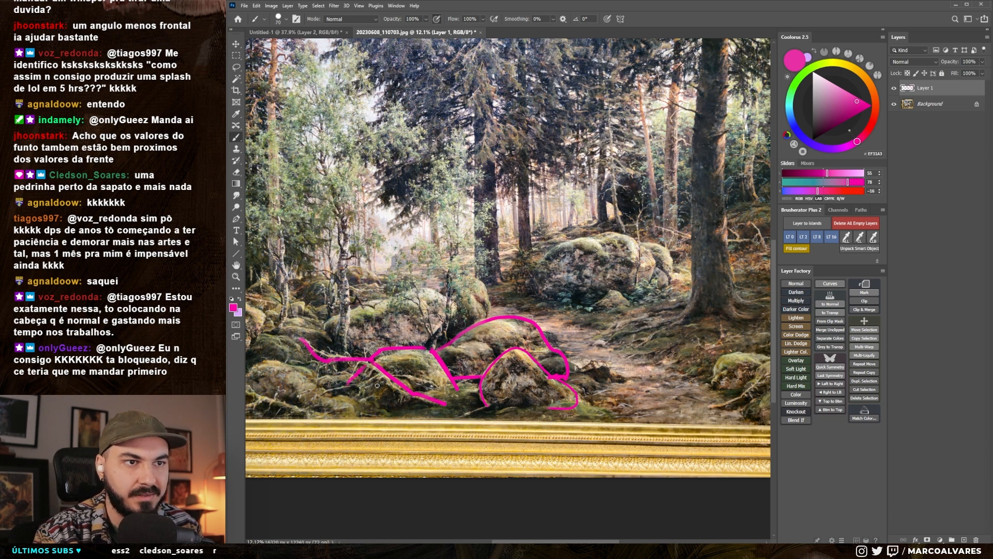
- Fill the large dark tree trunk with magenta using a larger brush and mark the thin trunk beside it with a smaller one
{"action": "left_click_drag", "start_coordinate": [486, 411], "coordinate": [451, 442]}
{"action": "left_click_drag", "start_coordinate": [542, 359], "coordinate": [509, 359]}
{"action": "mouse_move", "coordinate": [643, 316]}
{"action": "left_mouse_down"}
{"action": "mouse_move", "coordinate": [597, 329]}
{"action": "mouse_move", "coordinate": [609, 327]}
{"action": "mouse_move", "coordinate": [595, 301]}
{"action": "left_mouse_up"}
{"action": "key", "text": "bracketright"}
{"action": "key", "text": "bracketright"}
{"action": "key", "text": "bracketright"}
{"action": "key", "text": "bracketright"}
{"action": "key", "text": "bracketright"}
{"action": "key", "text": "bracketright"}
{"action": "key", "text": "bracketright"}
{"action": "key", "text": "bracketright"}
{"action": "key", "text": "bracketright"}
{"action": "mouse_move", "coordinate": [581, 122]}
{"action": "left_mouse_down"}
{"action": "mouse_move", "coordinate": [565, 353]}
{"action": "mouse_move", "coordinate": [595, 356]}
{"action": "mouse_move", "coordinate": [580, 266]}
{"action": "mouse_move", "coordinate": [589, 107]}
{"action": "left_mouse_up"}
{"action": "key", "text": "bracketleft"}
{"action": "key", "text": "bracketleft"}
{"action": "key", "text": "bracketleft"}
{"action": "key", "text": "bracketleft"}
{"action": "key", "text": "bracketleft"}
{"action": "left_click_drag", "start_coordinate": [556, 143], "coordinate": [544, 248]}
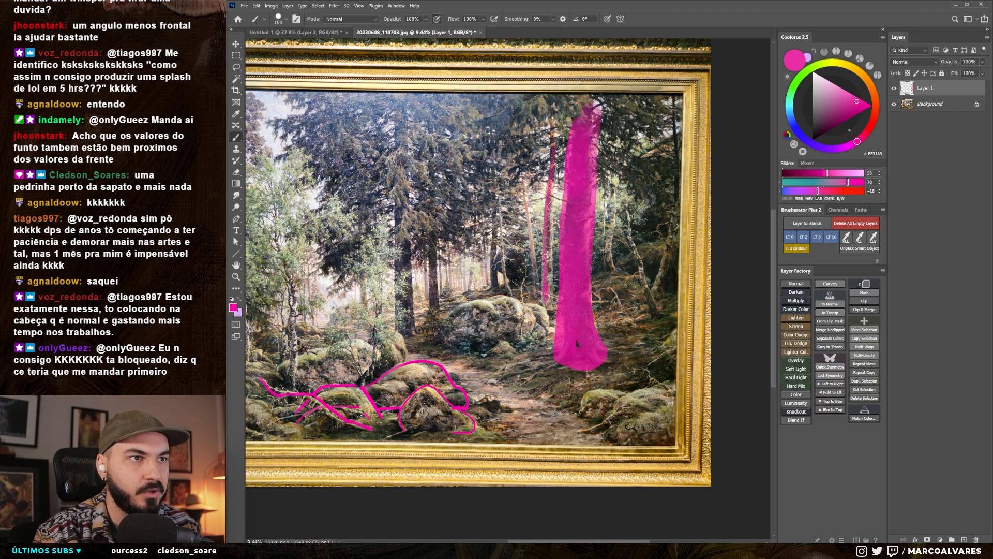
- Mark the thinner background trunks and the top edge of the boulder beyond the path with smaller magenta strokes
{"action": "left_click_drag", "start_coordinate": [536, 283], "coordinate": [523, 178]}
{"action": "key", "text": "bracketleft"}
{"action": "key", "text": "bracketleft"}
{"action": "mouse_move", "coordinate": [523, 164]}
{"action": "left_mouse_down"}
{"action": "mouse_move", "coordinate": [532, 251]}
{"action": "mouse_move", "coordinate": [487, 290]}
{"action": "left_mouse_up"}
{"action": "left_click_drag", "start_coordinate": [479, 265], "coordinate": [478, 288]}
{"action": "key", "text": "bracketleft"}
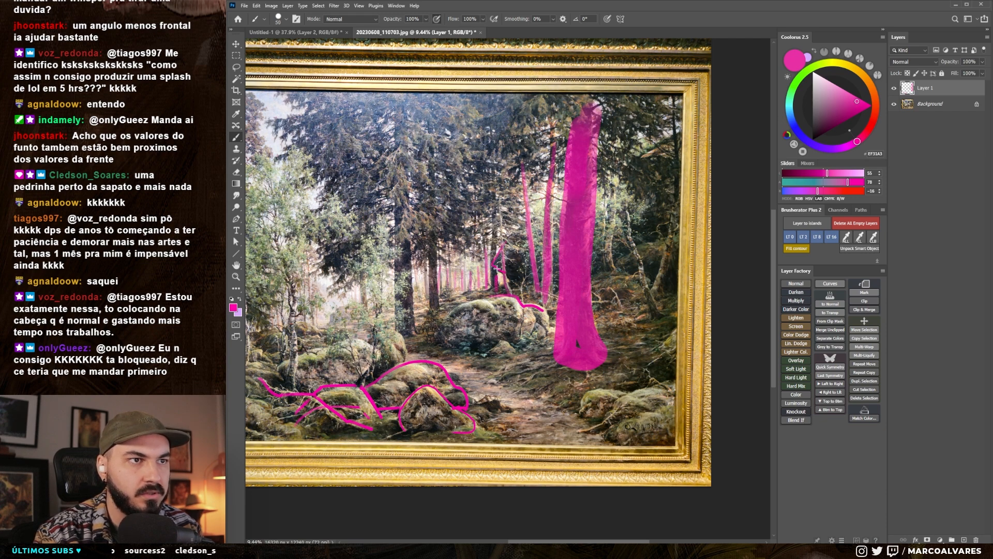
- Trace the crooked trunks on the slope beyond the large tree in magenta with a slightly larger brush
{"action": "left_click_drag", "start_coordinate": [537, 266], "coordinate": [490, 275]}
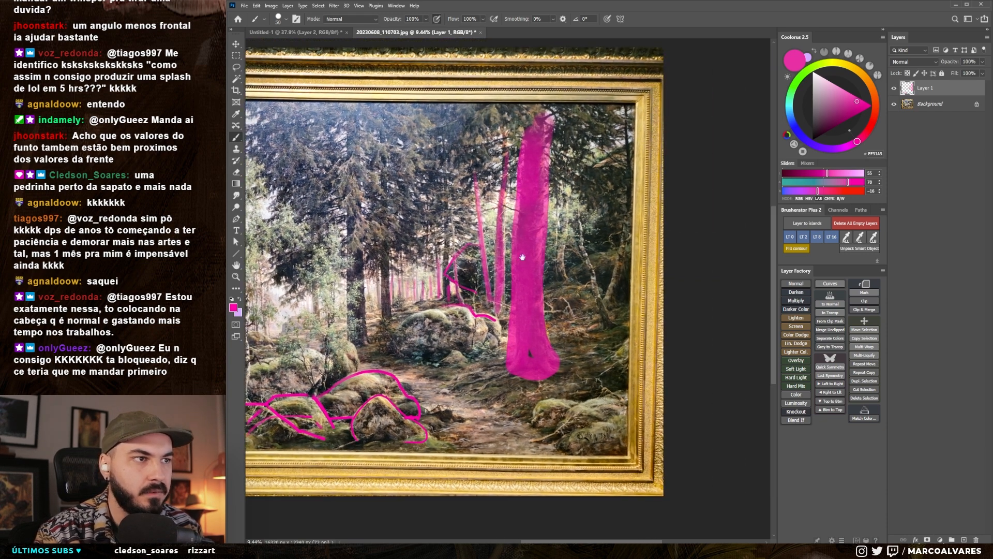
{"action": "key", "text": "bracketright"}
{"action": "left_click_drag", "start_coordinate": [614, 327], "coordinate": [597, 298]}
{"action": "left_click_drag", "start_coordinate": [627, 223], "coordinate": [608, 302]}
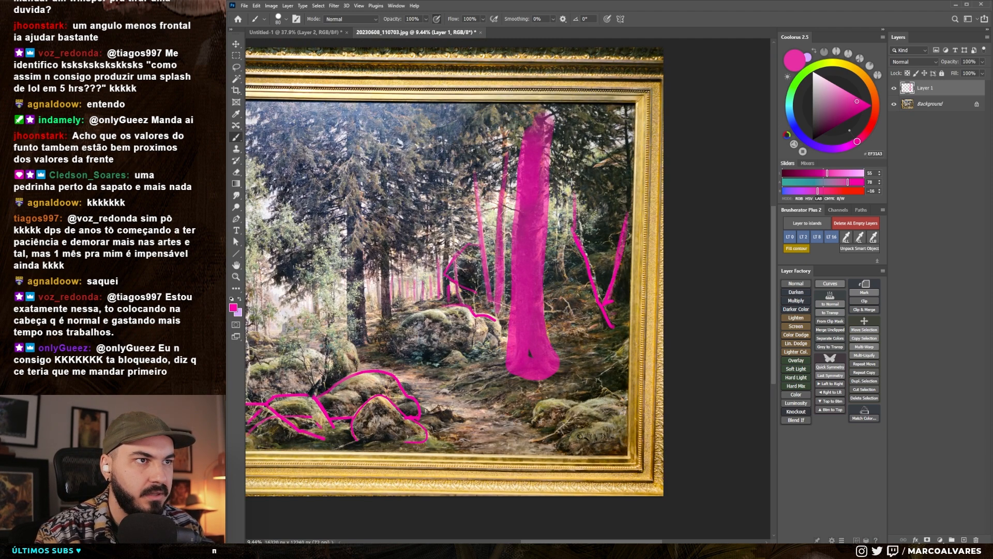
- Mark the dark fir trunks near the middle of the forest painting with vertical magenta strokes
{"action": "left_click_drag", "start_coordinate": [511, 301], "coordinate": [639, 300]}
{"action": "key", "text": "bracketright"}
{"action": "key", "text": "bracketleft"}
{"action": "mouse_move", "coordinate": [480, 124]}
{"action": "left_mouse_down"}
{"action": "mouse_move", "coordinate": [478, 313]}
{"action": "mouse_move", "coordinate": [481, 337]}
{"action": "mouse_move", "coordinate": [492, 341]}
{"action": "mouse_move", "coordinate": [491, 134]}
{"action": "left_mouse_up"}
{"action": "key", "text": "bracketleft"}
{"action": "left_click_drag", "start_coordinate": [512, 332], "coordinate": [513, 150]}
{"action": "left_click_drag", "start_coordinate": [517, 319], "coordinate": [514, 253]}
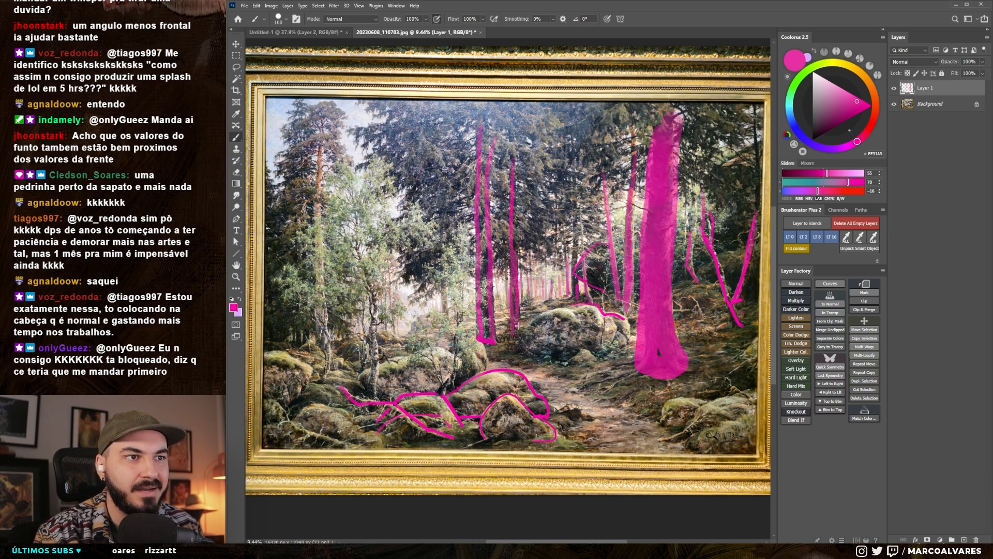
- Remove the magenta marking layer from the forest painting and view the whole framed picture
{"action": "left_click_drag", "start_coordinate": [397, 369], "coordinate": [408, 330]}
{"action": "key", "text": "ctrl+e"}
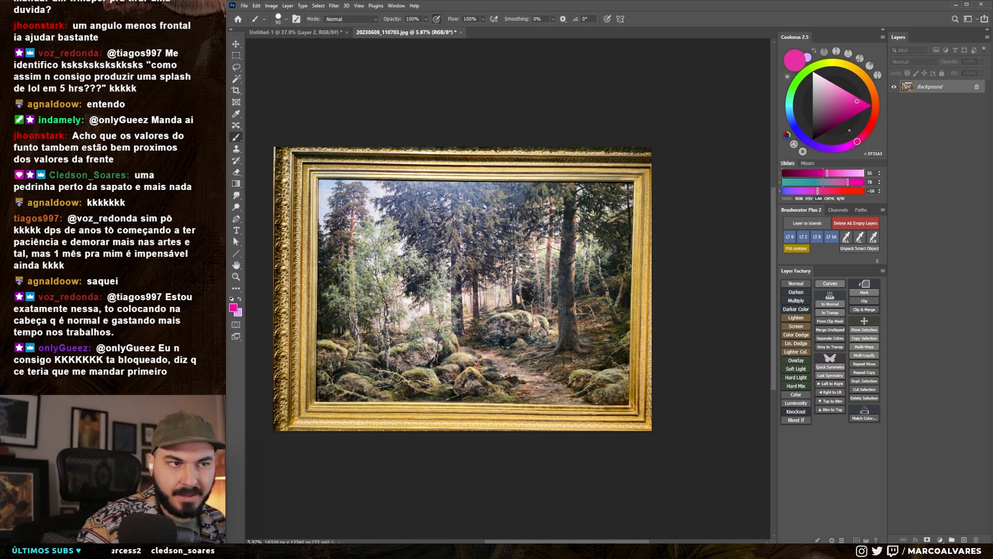
{"action": "left_click_drag", "start_coordinate": [592, 196], "coordinate": [602, 181]}
{"action": "mouse_move", "coordinate": [538, 294]}
{"action": "left_mouse_down"}
{"action": "mouse_move", "coordinate": [596, 289]}
{"action": "mouse_move", "coordinate": [586, 288]}
{"action": "left_mouse_up"}
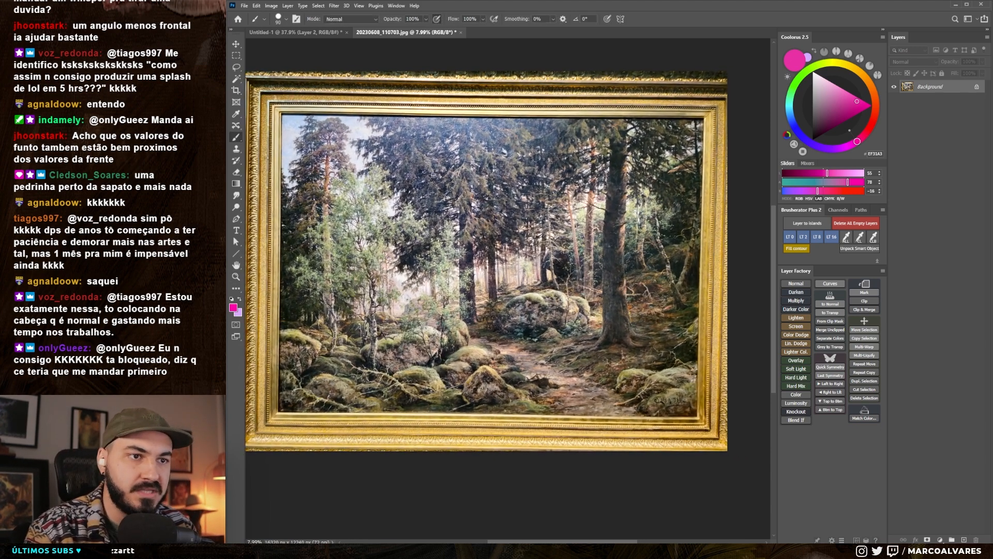
{"action": "left_click_drag", "start_coordinate": [606, 414], "coordinate": [617, 412]}
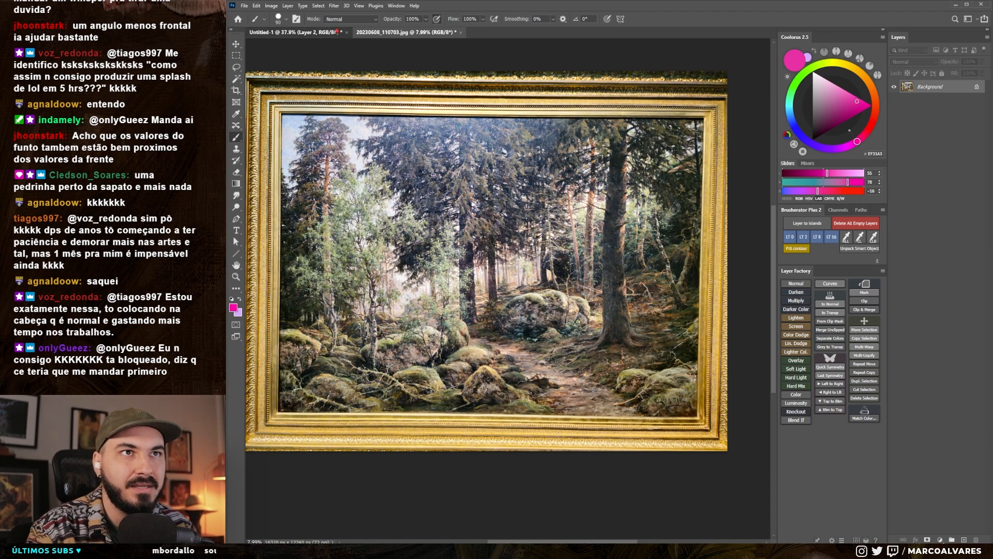
- Return to the elf illustration and try magenta strokes across the treetops and along the dark foreground rock, undoing each
{"action": "left_click", "coordinate": [294, 32]}
{"action": "mouse_move", "coordinate": [352, 129]}
{"action": "left_mouse_down"}
{"action": "mouse_move", "coordinate": [376, 165]}
{"action": "mouse_move", "coordinate": [592, 130]}
{"action": "left_mouse_up"}
{"action": "key", "text": "ctrl+z"}
{"action": "mouse_move", "coordinate": [325, 415]}
{"action": "left_mouse_down"}
{"action": "mouse_move", "coordinate": [380, 414]}
{"action": "mouse_move", "coordinate": [468, 476]}
{"action": "left_mouse_up"}
{"action": "key", "text": "ctrl+z"}
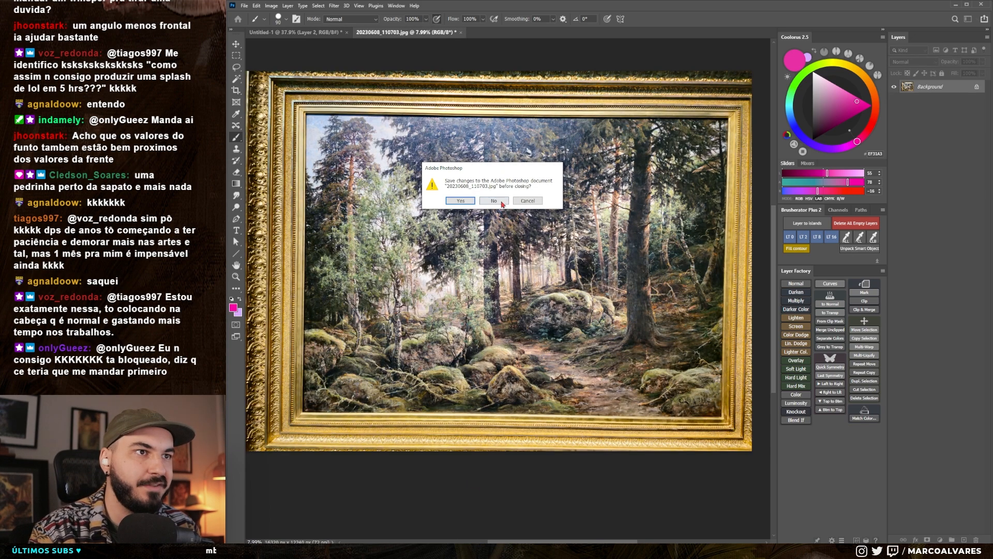
- Close the forest painting and preview the elf illustration in grayscale proof colours
{"action": "left_click", "coordinate": [500, 202]}
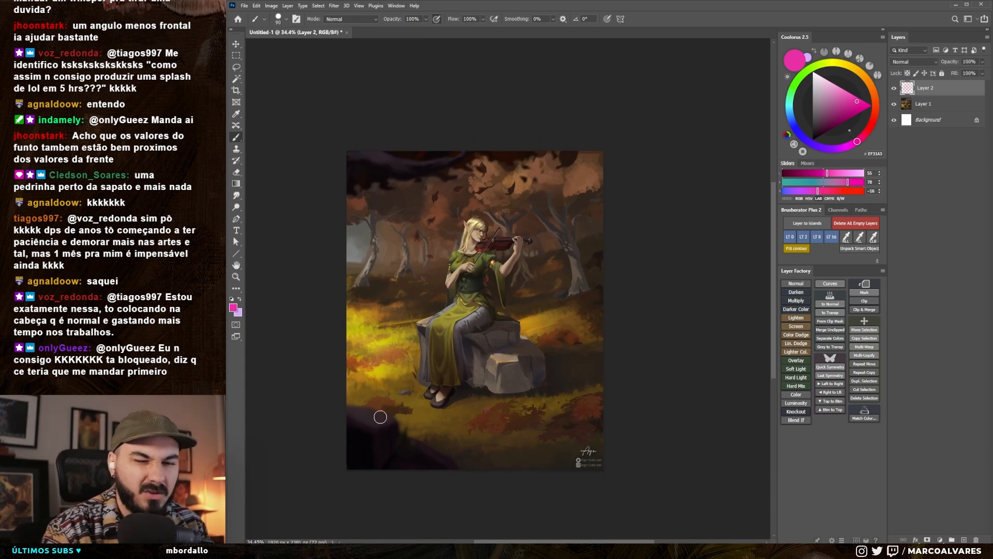
{"action": "scroll", "coordinate": [465, 379], "scroll_direction": "up", "scroll_amount": 2}
{"action": "left_click_drag", "start_coordinate": [465, 379], "coordinate": [470, 377]}
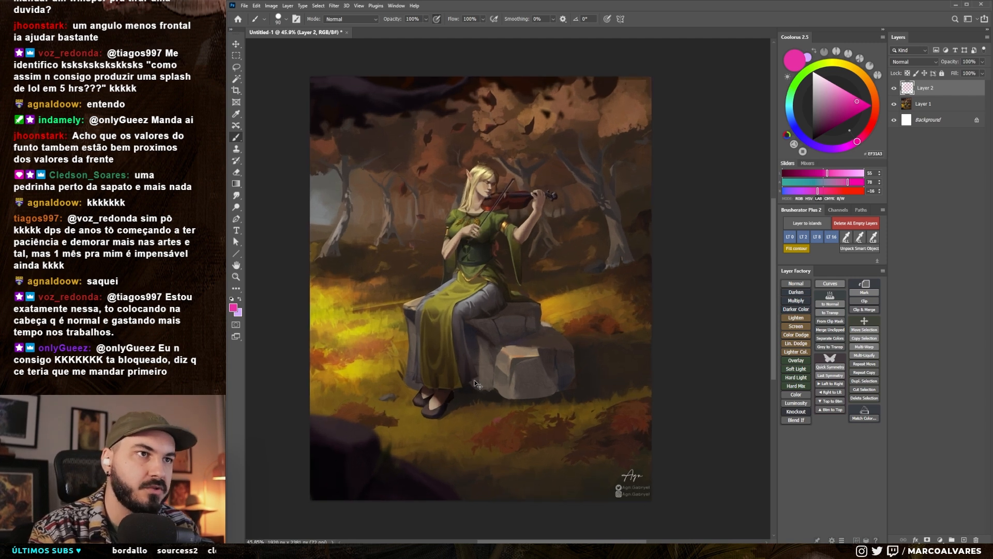
{"action": "key", "text": "ctrl+y"}
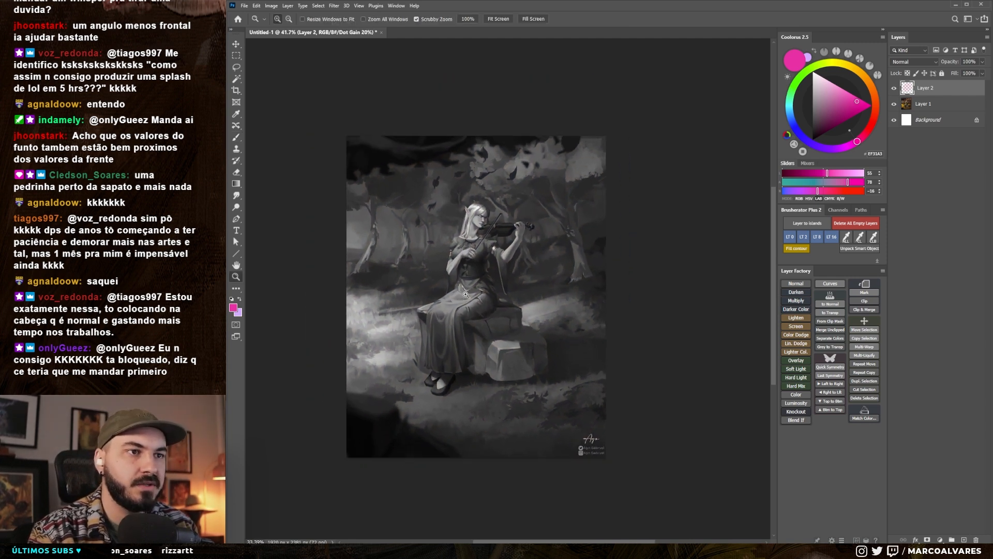
- Add a new layer, circle the elf's head and upper body with a smaller brush, and undo the circle
{"action": "key", "text": "ctrl+shift+alt+n"}
{"action": "mouse_move", "coordinate": [561, 193]}
{"action": "left_mouse_down"}
{"action": "mouse_move", "coordinate": [570, 210]}
{"action": "mouse_move", "coordinate": [555, 219]}
{"action": "left_mouse_up"}
{"action": "key", "text": "["}
{"action": "key", "text": "["}
{"action": "key", "text": "["}
{"action": "key", "text": "["}
{"action": "key", "text": "["}
{"action": "key", "text": "["}
{"action": "key", "text": "["}
{"action": "mouse_move", "coordinate": [492, 155]}
{"action": "left_mouse_down"}
{"action": "mouse_move", "coordinate": [471, 169]}
{"action": "mouse_move", "coordinate": [454, 236]}
{"action": "mouse_move", "coordinate": [477, 260]}
{"action": "mouse_move", "coordinate": [518, 188]}
{"action": "mouse_move", "coordinate": [493, 162]}
{"action": "left_mouse_up"}
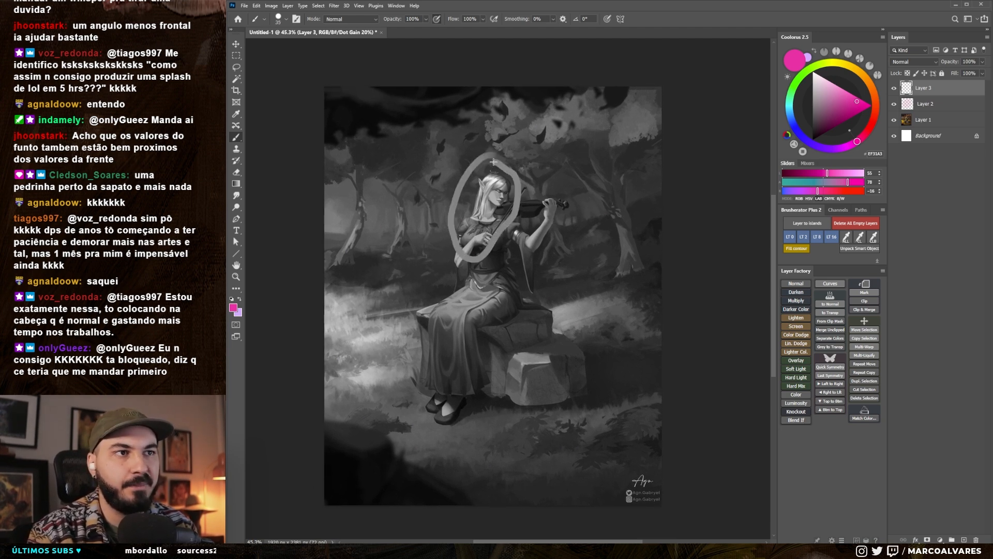
{"action": "key", "text": "ctrl+z"}
- Try strokes and an arrow pointing at the elf's head, undo them, and return to the colour view
{"action": "left_click_drag", "start_coordinate": [491, 116], "coordinate": [490, 166]}
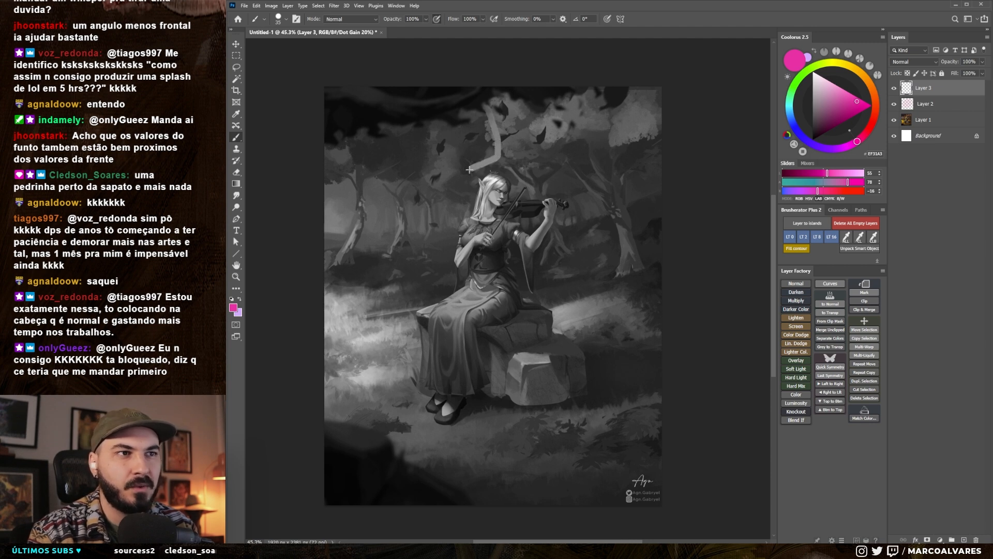
{"action": "left_click_drag", "start_coordinate": [443, 190], "coordinate": [455, 202]}
{"action": "key", "text": "ctrl+z"}
{"action": "key", "text": "ctrl+z"}
{"action": "left_click_drag", "start_coordinate": [433, 136], "coordinate": [463, 191]}
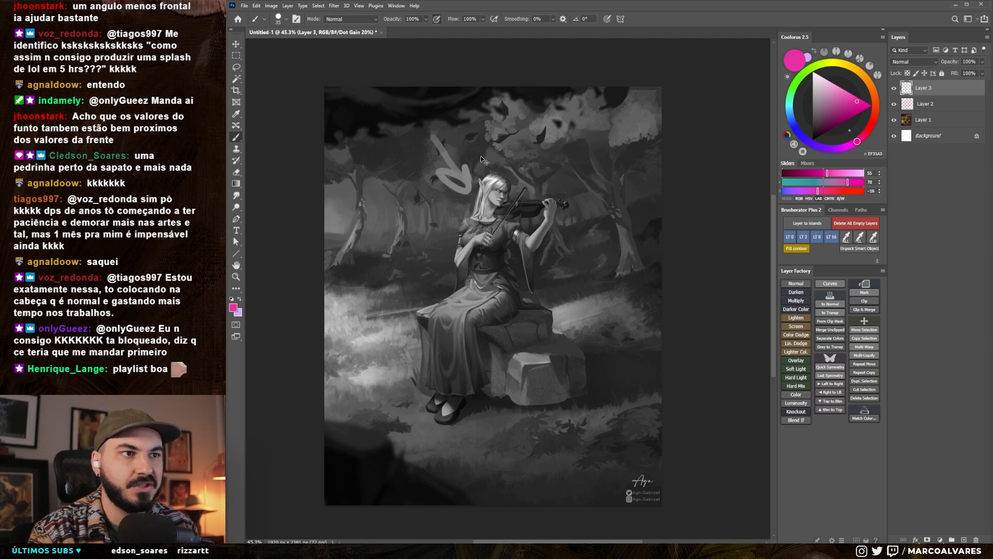
{"action": "key", "text": "ctrl+z"}
{"action": "key", "text": "ctrl+y"}
{"action": "key", "text": "z"}
{"action": "key", "text": "b"}
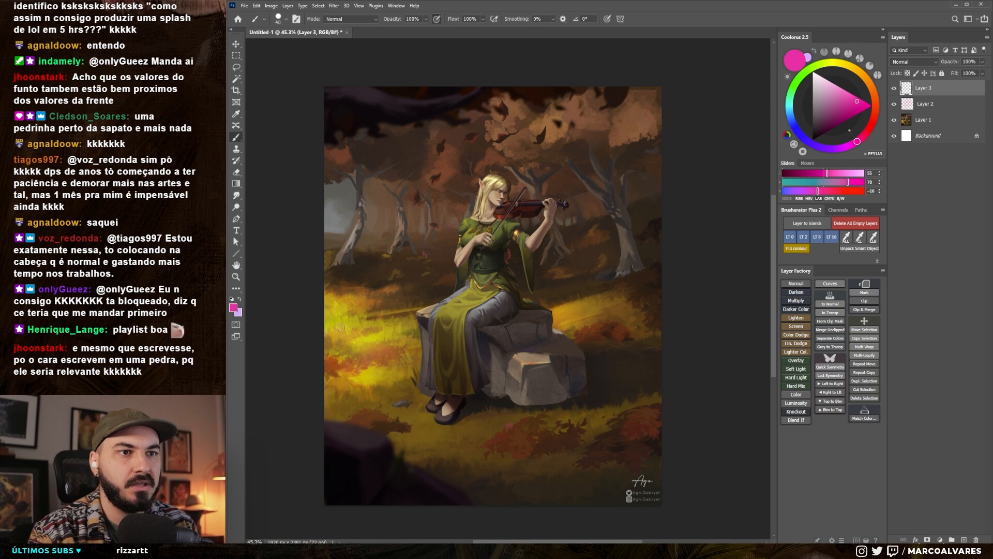
- Outline the sunlit grass on both sides of the elf in magenta, undoing each mark
{"action": "left_click_drag", "start_coordinate": [362, 286], "coordinate": [310, 333]}
{"action": "mouse_move", "coordinate": [320, 394]}
{"action": "left_mouse_down"}
{"action": "mouse_move", "coordinate": [427, 374]}
{"action": "mouse_move", "coordinate": [401, 300]}
{"action": "left_mouse_up"}
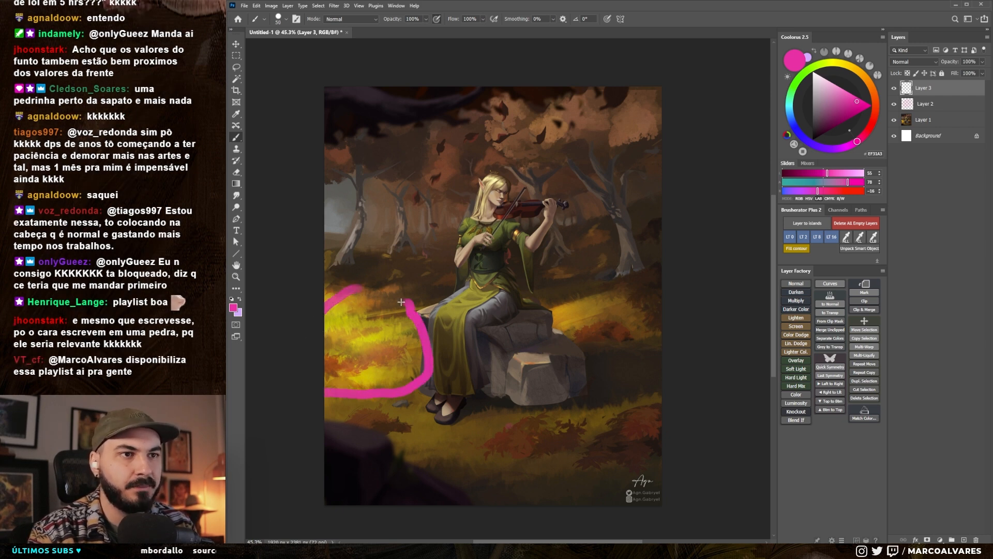
{"action": "key", "text": "ctrl+z"}
{"action": "mouse_move", "coordinate": [590, 291]}
{"action": "left_mouse_down"}
{"action": "mouse_move", "coordinate": [556, 308]}
{"action": "mouse_move", "coordinate": [570, 330]}
{"action": "mouse_move", "coordinate": [619, 334]}
{"action": "mouse_move", "coordinate": [644, 322]}
{"action": "left_mouse_up"}
{"action": "key", "text": "ctrl+z"}
- Try magenta marks around the elf's head and on the sunlit grass before her, and undo them
{"action": "left_click_drag", "start_coordinate": [441, 302], "coordinate": [448, 292]}
{"action": "mouse_move", "coordinate": [489, 162]}
{"action": "left_mouse_down"}
{"action": "mouse_move", "coordinate": [462, 203]}
{"action": "mouse_move", "coordinate": [447, 275]}
{"action": "mouse_move", "coordinate": [481, 244]}
{"action": "mouse_move", "coordinate": [505, 178]}
{"action": "left_mouse_up"}
{"action": "key", "text": "ctrl+z"}
{"action": "mouse_move", "coordinate": [331, 310]}
{"action": "left_mouse_down"}
{"action": "mouse_move", "coordinate": [409, 331]}
{"action": "mouse_move", "coordinate": [370, 282]}
{"action": "left_mouse_up"}
{"action": "key", "text": "ctrl+z"}
- Circle the bright grass in the grayscale preview and stroke over the elf's head and torso in colour, undoing both marks
{"action": "key", "text": "ctrl+y"}
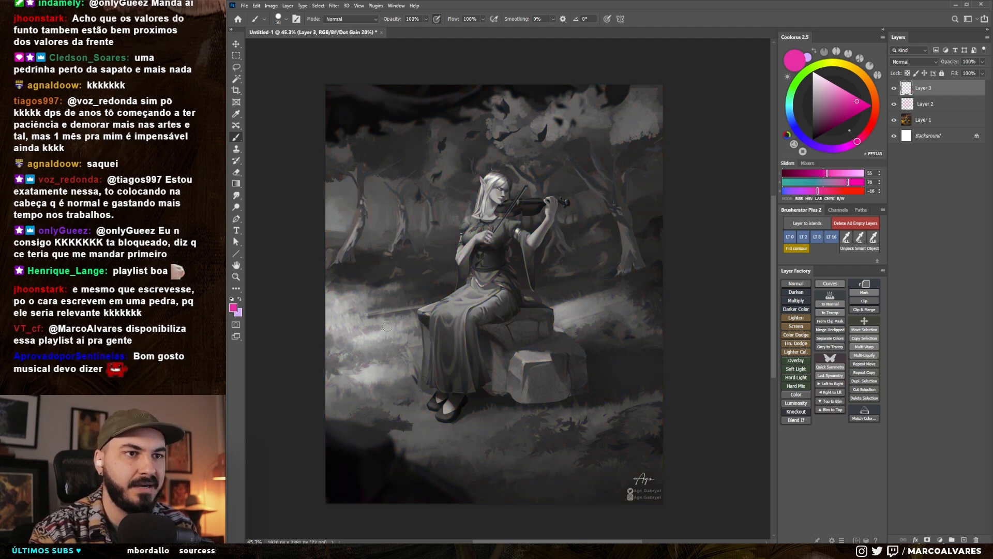
{"action": "mouse_move", "coordinate": [325, 317]}
{"action": "left_mouse_down"}
{"action": "mouse_move", "coordinate": [372, 395]}
{"action": "mouse_move", "coordinate": [407, 342]}
{"action": "mouse_move", "coordinate": [362, 301]}
{"action": "left_mouse_up"}
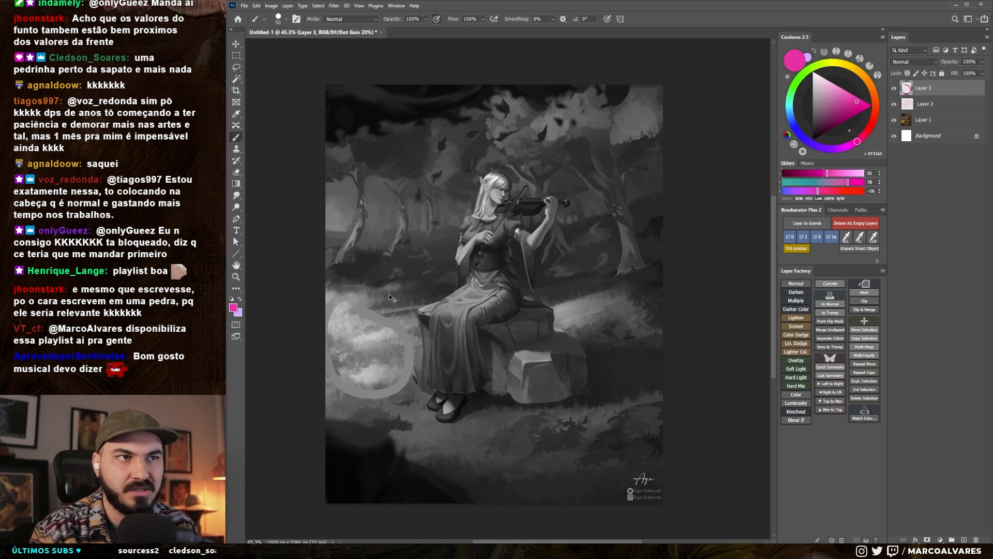
{"action": "key", "text": "ctrl+z"}
{"action": "key", "text": "ctrl+y"}
{"action": "mouse_move", "coordinate": [487, 176]}
{"action": "left_mouse_down"}
{"action": "mouse_move", "coordinate": [533, 202]}
{"action": "mouse_move", "coordinate": [518, 243]}
{"action": "mouse_move", "coordinate": [509, 206]}
{"action": "mouse_move", "coordinate": [541, 197]}
{"action": "mouse_move", "coordinate": [532, 243]}
{"action": "mouse_move", "coordinate": [507, 257]}
{"action": "mouse_move", "coordinate": [520, 294]}
{"action": "mouse_move", "coordinate": [510, 331]}
{"action": "mouse_move", "coordinate": [492, 255]}
{"action": "left_mouse_up"}
{"action": "key", "text": "ctrl+z"}
- Compare the elf illustration's grayscale preview with its colour view
{"action": "left_click_drag", "start_coordinate": [519, 325], "coordinate": [528, 325]}
{"action": "left_click_drag", "start_coordinate": [534, 315], "coordinate": [538, 321]}
{"action": "left_click_drag", "start_coordinate": [534, 284], "coordinate": [548, 310]}
{"action": "key", "text": "ctrl+y"}
{"action": "key", "text": "ctrl+y"}
{"action": "left_click_drag", "start_coordinate": [537, 237], "coordinate": [539, 288]}
- Duplicate the illustration layer to the top of the stack, rename the copy "hide" and hide it
{"action": "left_click", "coordinate": [921, 124]}
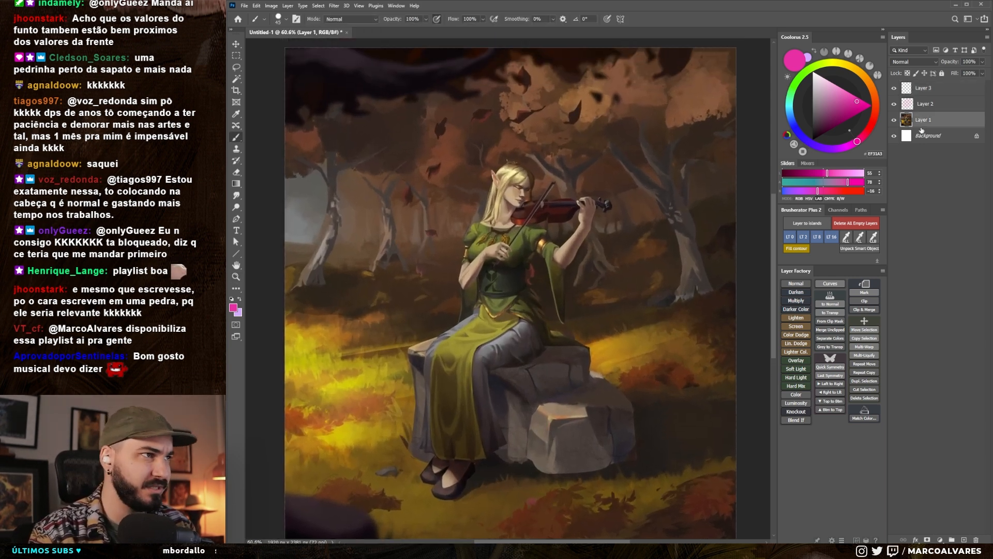
{"action": "left_click_drag", "start_coordinate": [928, 121], "coordinate": [924, 85], "text": "alt"}
{"action": "double_click", "coordinate": [923, 92]}
{"action": "type", "text": "hide"}
{"action": "key", "text": "Return"}
{"action": "left_click", "coordinate": [895, 88]}
- Delete the two marking layers, Layer 2 and Layer 3
{"action": "left_click", "coordinate": [900, 120]}
{"action": "left_click", "coordinate": [922, 108], "text": "shift"}
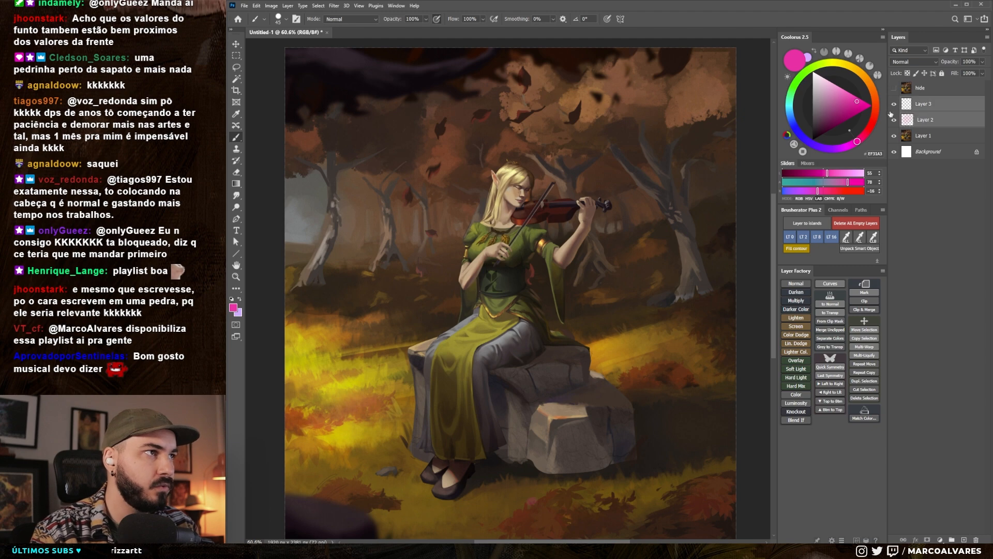
{"action": "key", "text": "Delete"}
- Open Liquify on Layer 1 and warp the elf's torso area with a brush size of 250
{"action": "left_click_drag", "start_coordinate": [647, 232], "coordinate": [640, 243]}
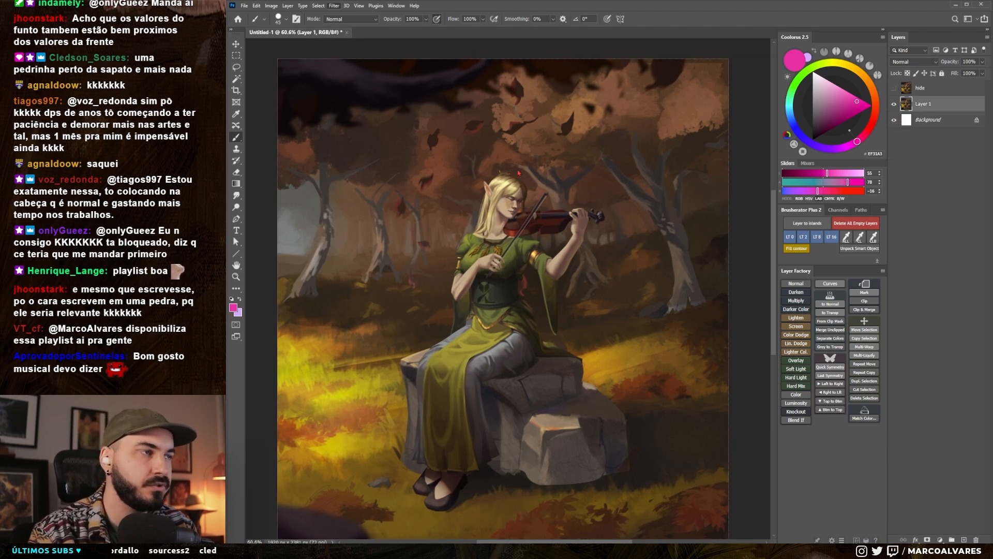
{"action": "key", "text": "ctrl+shift+x"}
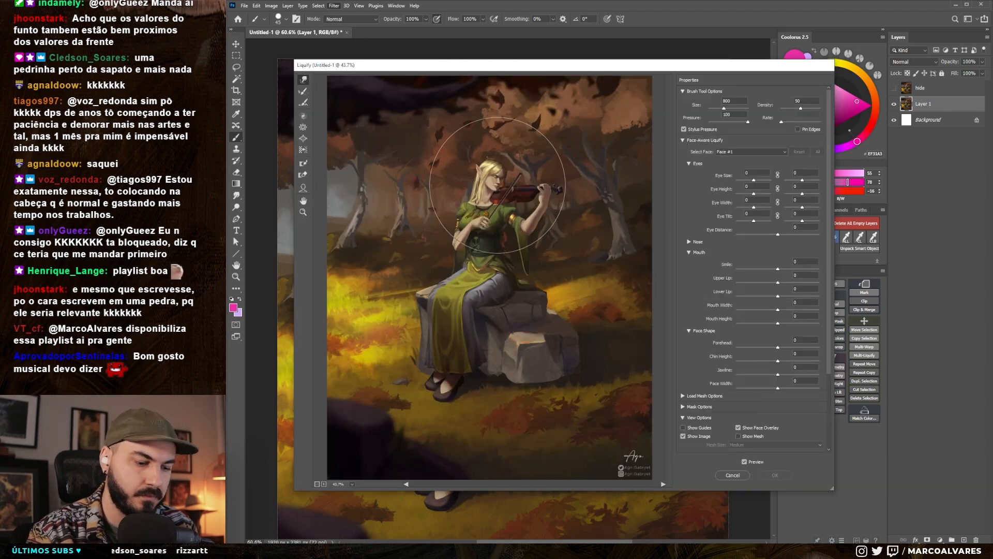
{"action": "key", "text": "bracketleft"}
{"action": "key", "text": "bracketleft"}
{"action": "key", "text": "bracketleft"}
{"action": "key", "text": "bracketleft"}
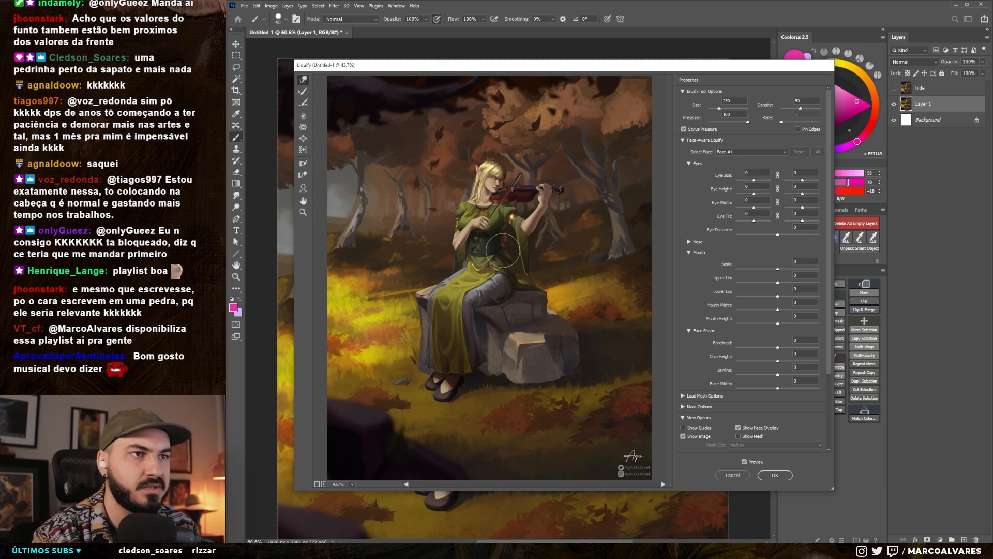
{"action": "key", "text": "bracketright"}
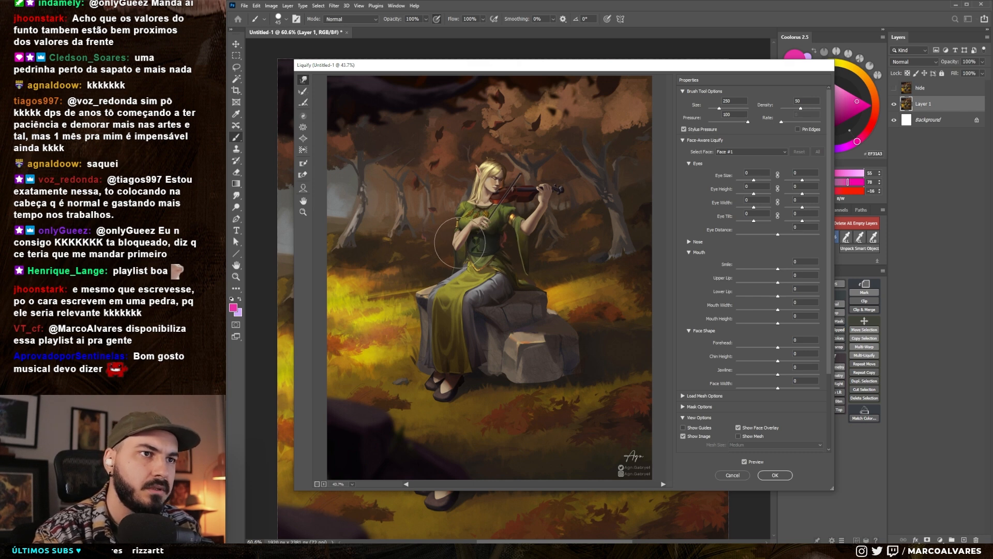
- Refine the elf's shape in Liquify with brush sizes of 125 and 300, and apply the filter
{"action": "key", "text": "bracketleft"}
{"action": "key", "text": "bracketleft"}
{"action": "key", "text": "bracketleft"}
{"action": "key", "text": "bracketleft"}
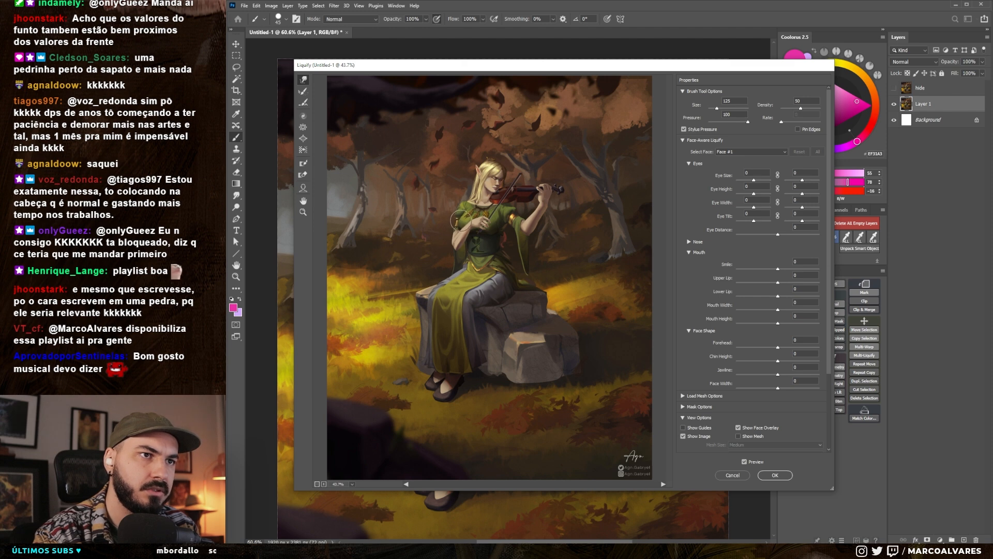
{"action": "key", "text": "bracketright"}
{"action": "key", "text": "bracketright"}
{"action": "key", "text": "bracketright"}
{"action": "key", "text": "bracketright"}
{"action": "key", "text": "bracketright"}
{"action": "key", "text": "bracketright"}
{"action": "key", "text": "bracketright"}
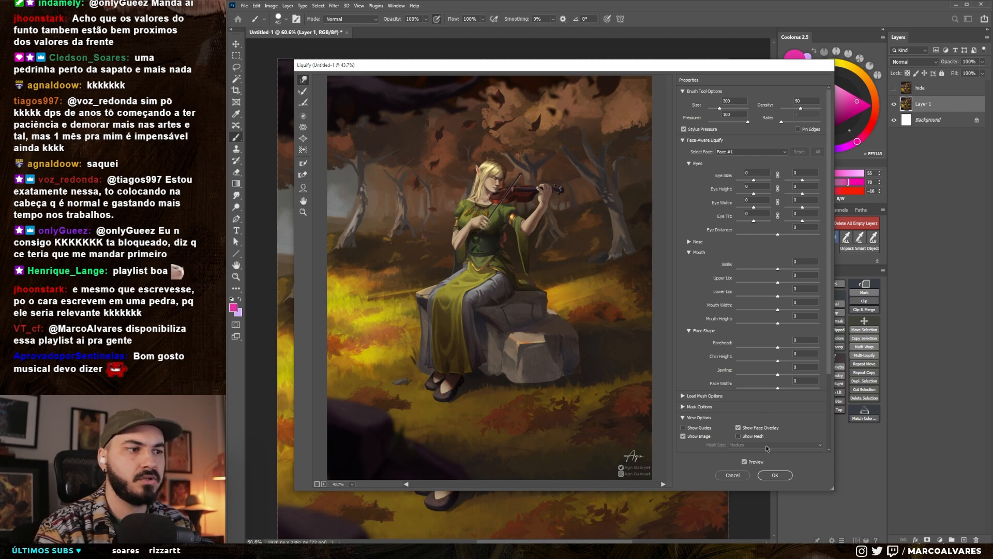
{"action": "left_click", "coordinate": [775, 475]}
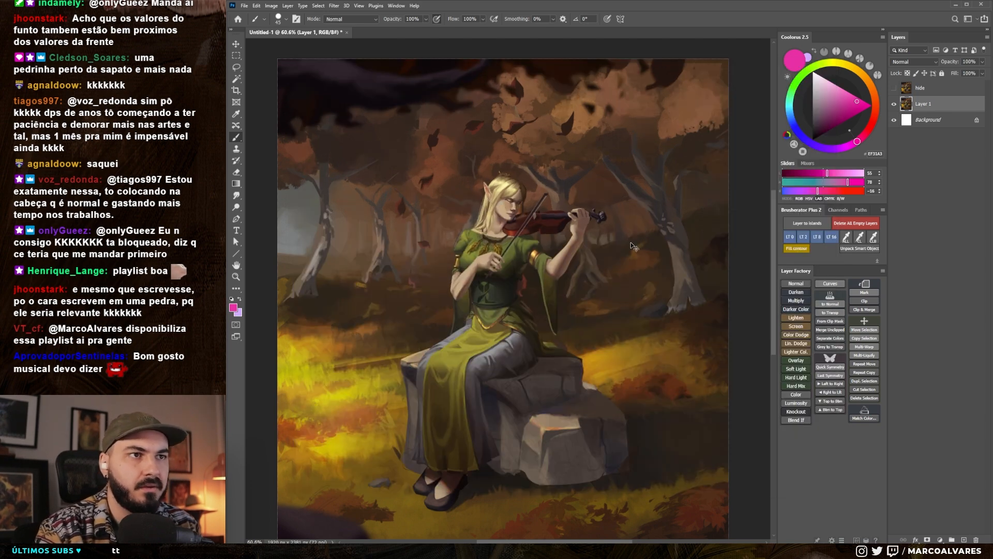
- Compare the illustration before and after the Liquify changes, keep them, and view the full picture
{"action": "key", "text": "ctrl+z"}
{"action": "key", "text": "ctrl+shift+z"}
{"action": "key", "text": "ctrl+z"}
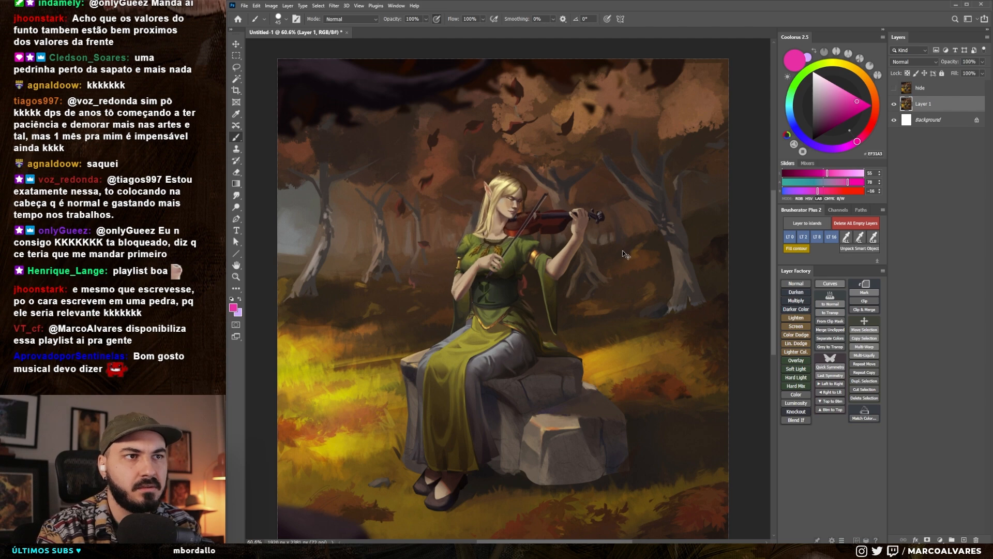
{"action": "key", "text": "ctrl+shift+z"}
{"action": "left_click_drag", "start_coordinate": [515, 260], "coordinate": [463, 262]}
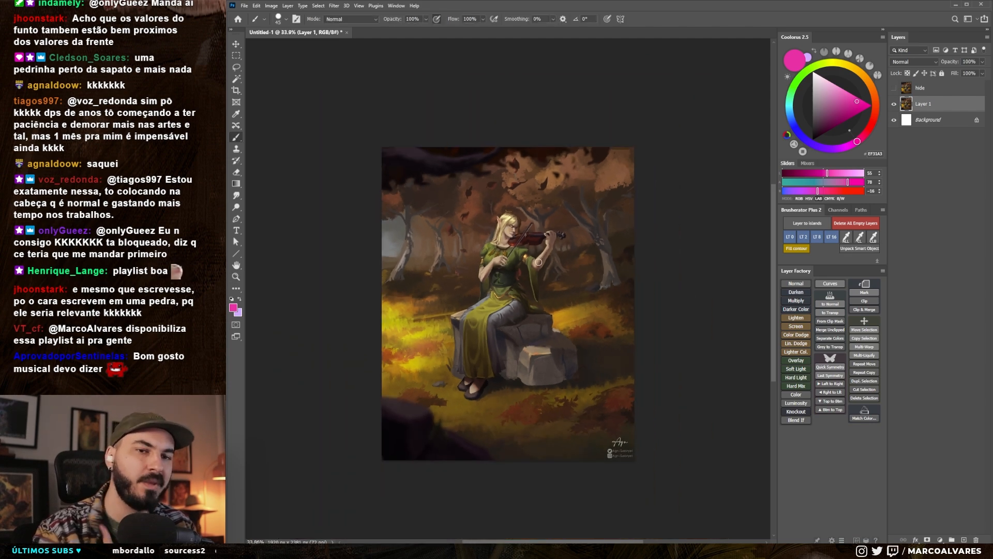
- Check the illustration's values in the grayscale proof view and return to colour
{"action": "key", "text": "ctrl+y"}
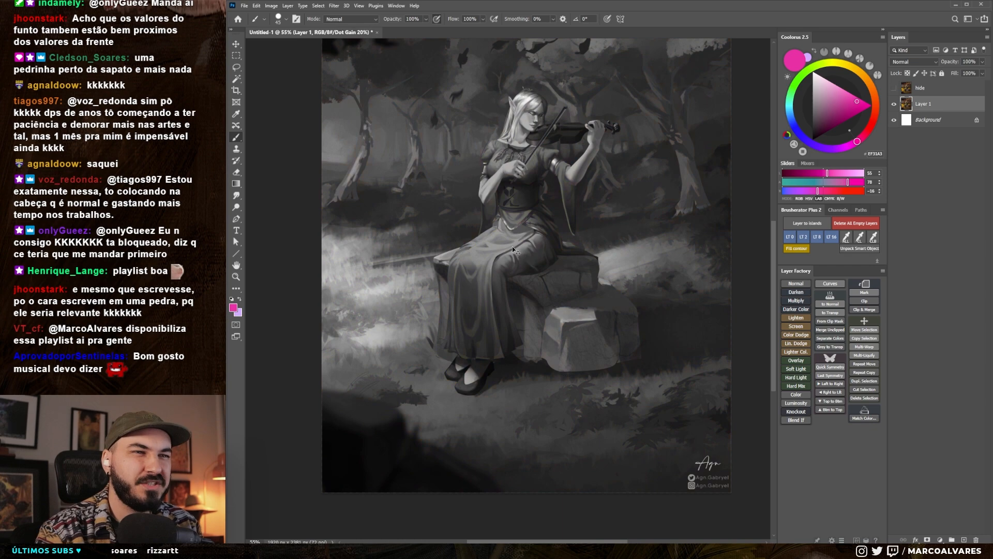
{"action": "key", "text": "ctrl+y"}
- Mark the skirt and rock area with a smaller pink brush, and undo the marks
{"action": "key", "text": "bracketleft"}
{"action": "key", "text": "bracketleft"}
{"action": "key", "text": "bracketleft"}
{"action": "key", "text": "bracketleft"}
{"action": "key", "text": "bracketleft"}
{"action": "key", "text": "bracketleft"}
{"action": "key", "text": "bracketleft"}
{"action": "left_click_drag", "start_coordinate": [448, 292], "coordinate": [447, 310]}
{"action": "key", "text": "ctrl+z"}
{"action": "mouse_move", "coordinate": [498, 273]}
{"action": "left_mouse_down"}
{"action": "mouse_move", "coordinate": [519, 291]}
{"action": "mouse_move", "coordinate": [480, 326]}
{"action": "mouse_move", "coordinate": [548, 284]}
{"action": "left_mouse_up"}
{"action": "left_click_drag", "start_coordinate": [451, 268], "coordinate": [465, 241]}
{"action": "key", "text": "ctrl+z"}
{"action": "key", "text": "ctrl+z"}
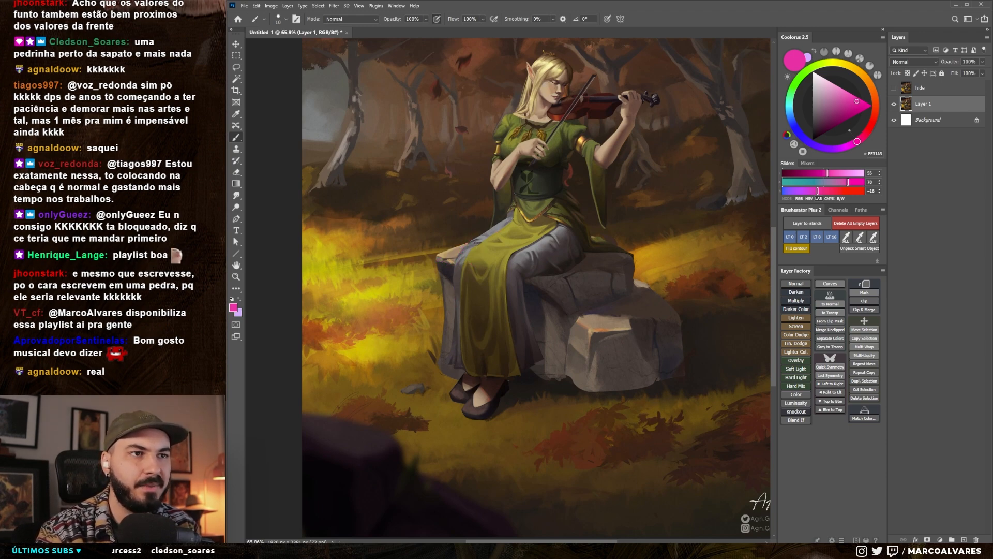
{"action": "left_click_drag", "start_coordinate": [498, 255], "coordinate": [493, 280]}
{"action": "mouse_move", "coordinate": [493, 280]}
{"action": "left_mouse_down"}
{"action": "mouse_move", "coordinate": [491, 302]}
{"action": "mouse_move", "coordinate": [492, 253]}
{"action": "left_mouse_up"}
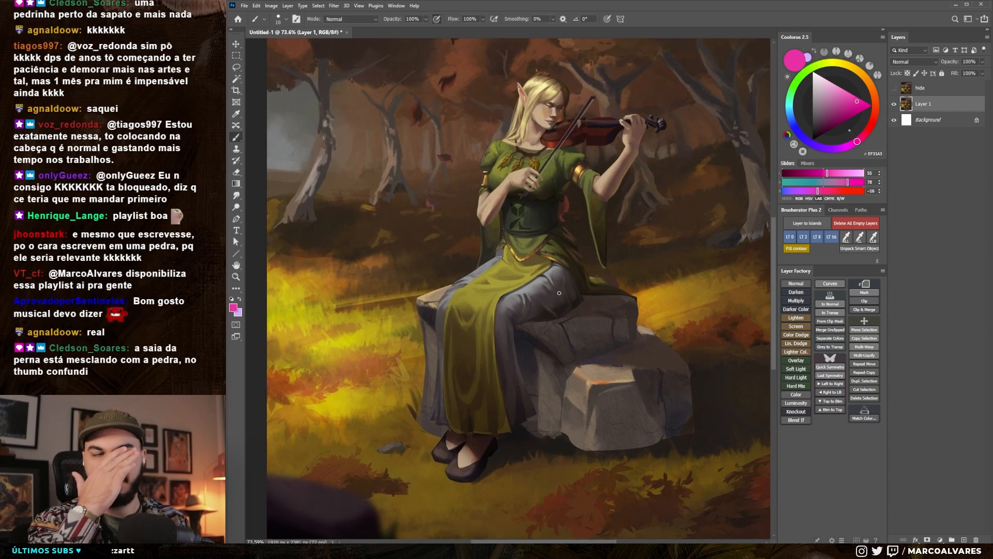
- Paint dark shadow strokes on a new layer along the rock's base and beside the elf's skirt
{"action": "mouse_move", "coordinate": [565, 319]}
{"action": "left_mouse_down"}
{"action": "mouse_move", "coordinate": [557, 287]}
{"action": "mouse_move", "coordinate": [529, 308]}
{"action": "left_mouse_up"}
{"action": "left_click_drag", "start_coordinate": [573, 342], "coordinate": [568, 343]}
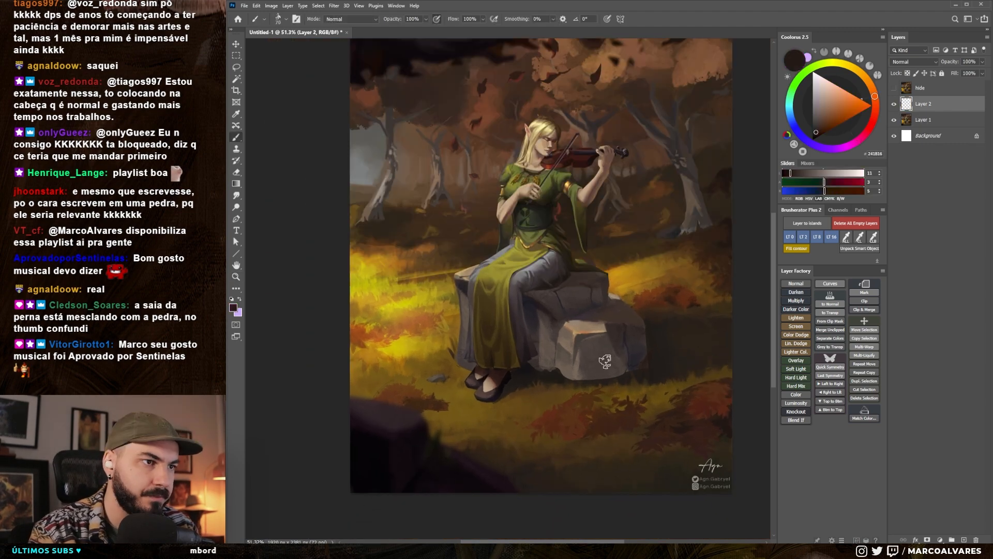
{"action": "left_click_drag", "start_coordinate": [628, 369], "coordinate": [584, 380]}
{"action": "key", "text": "bracketright"}
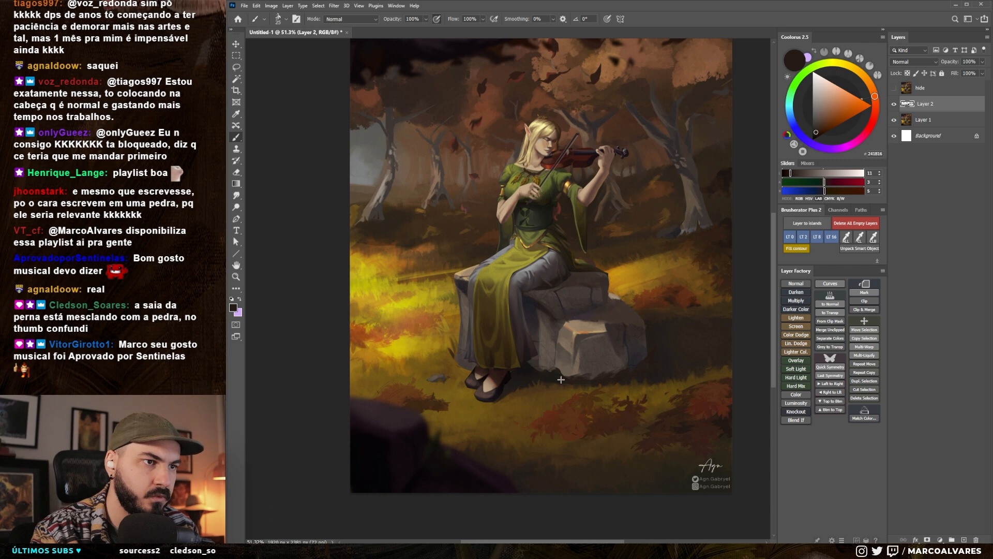
{"action": "left_click", "coordinate": [564, 369], "text": "alt"}
{"action": "left_click", "coordinate": [562, 380], "text": "alt"}
{"action": "left_click", "coordinate": [536, 363], "text": "alt"}
{"action": "left_click_drag", "start_coordinate": [539, 369], "coordinate": [544, 365]}
{"action": "left_click", "coordinate": [545, 365], "text": "alt"}
{"action": "left_click", "coordinate": [558, 381], "text": "alt"}
{"action": "left_click", "coordinate": [605, 375], "text": "alt"}
{"action": "key", "text": "bracketright"}
{"action": "mouse_move", "coordinate": [513, 300]}
{"action": "left_mouse_down"}
{"action": "mouse_move", "coordinate": [524, 299]}
{"action": "mouse_move", "coordinate": [514, 312]}
{"action": "left_mouse_up"}
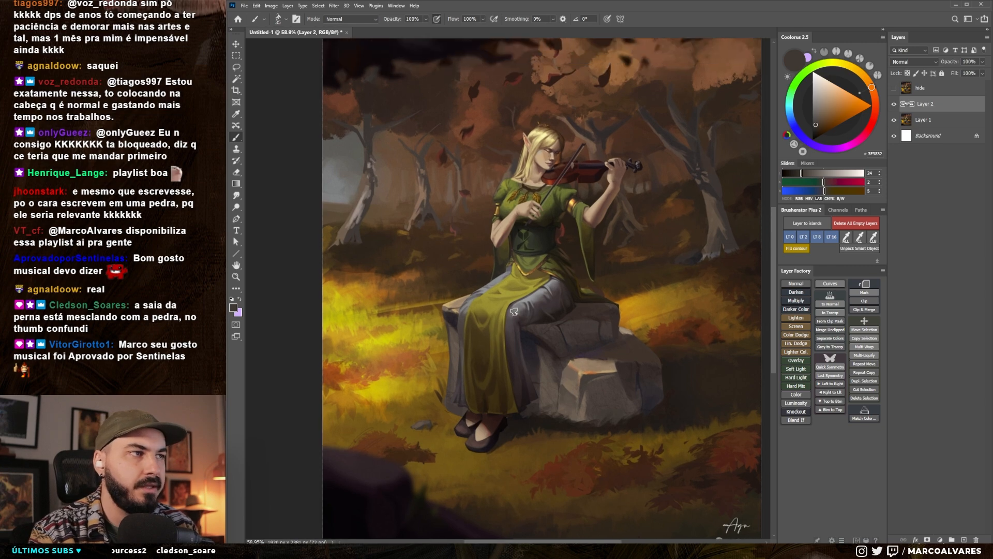
- Add a Screen layer and paint pale yellow light over the elf's hair and face
{"action": "left_click", "coordinate": [796, 326]}
{"action": "key", "text": "bracketright"}
{"action": "key", "text": "bracketright"}
{"action": "key", "text": "bracketright"}
{"action": "left_click", "coordinate": [827, 89]}
{"action": "left_click", "coordinate": [831, 85]}
{"action": "key", "text": "bracketleft"}
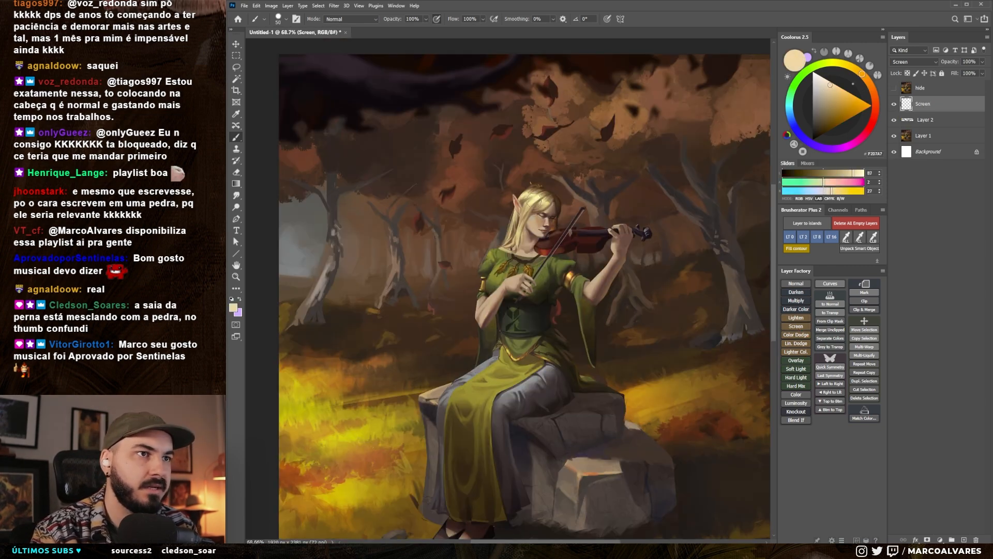
{"action": "key", "text": "bracketright"}
{"action": "left_click_drag", "start_coordinate": [528, 205], "coordinate": [516, 242]}
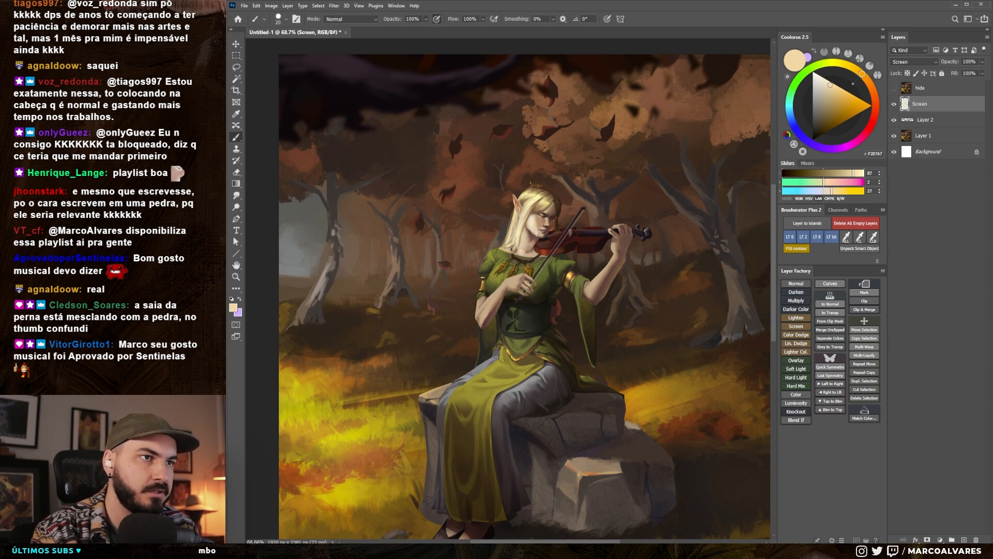
{"action": "scroll", "coordinate": [534, 227], "scroll_direction": "up", "scroll_amount": 5}
{"action": "key", "text": "bracketright"}
{"action": "key", "text": "bracketright"}
{"action": "key", "text": "bracketright"}
{"action": "key", "text": "bracketright"}
{"action": "key", "text": "bracketright"}
{"action": "mouse_move", "coordinate": [527, 200]}
{"action": "left_mouse_down"}
{"action": "mouse_move", "coordinate": [526, 134]}
{"action": "mouse_move", "coordinate": [467, 290]}
{"action": "left_mouse_up"}
- Pick a warmer yellow and paint light over the elf's shoulder and upper chest
{"action": "left_click", "coordinate": [839, 90]}
{"action": "key", "text": "bracketleft"}
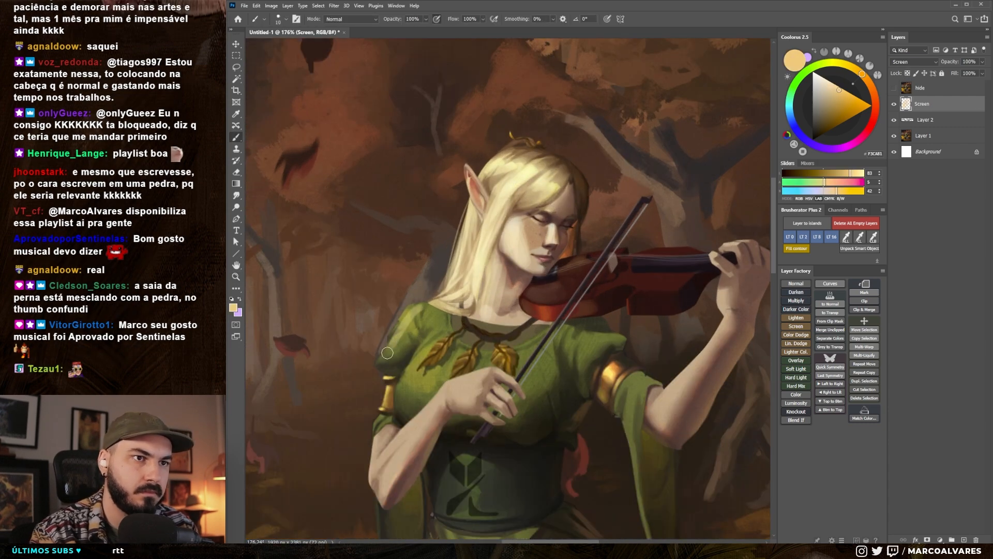
{"action": "key", "text": "bracketright"}
{"action": "key", "text": "bracketright"}
{"action": "key", "text": "bracketright"}
{"action": "mouse_move", "coordinate": [405, 320]}
{"action": "left_mouse_down"}
{"action": "mouse_move", "coordinate": [388, 357]}
{"action": "mouse_move", "coordinate": [438, 317]}
{"action": "mouse_move", "coordinate": [426, 356]}
{"action": "mouse_move", "coordinate": [420, 331]}
{"action": "mouse_move", "coordinate": [445, 321]}
{"action": "mouse_move", "coordinate": [418, 373]}
{"action": "left_mouse_up"}
{"action": "mouse_move", "coordinate": [458, 326]}
{"action": "left_mouse_down"}
{"action": "mouse_move", "coordinate": [414, 377]}
{"action": "mouse_move", "coordinate": [432, 368]}
{"action": "left_mouse_up"}
{"action": "left_click_drag", "start_coordinate": [470, 340], "coordinate": [421, 387]}
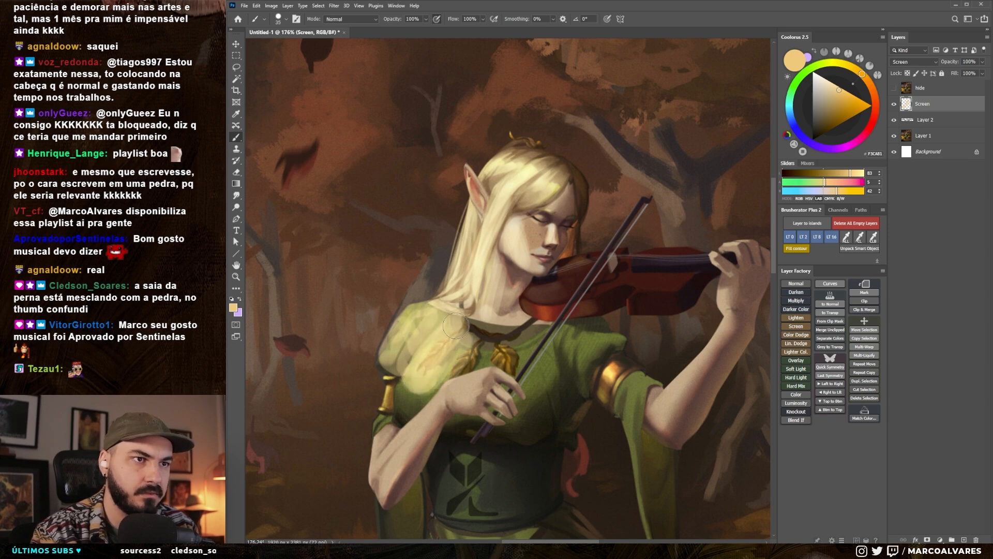
- Extend the warm yellow light over the elf's arm, lap and skirt, using smaller and larger brush sizes
{"action": "scroll", "coordinate": [556, 188], "scroll_direction": "down", "scroll_amount": 5}
{"action": "key", "text": "bracketleft"}
{"action": "key", "text": "bracketleft"}
{"action": "key", "text": "bracketleft"}
{"action": "key", "text": "bracketleft"}
{"action": "key", "text": "bracketright"}
{"action": "key", "text": "bracketright"}
{"action": "key", "text": "bracketright"}
{"action": "key", "text": "bracketright"}
{"action": "left_click_drag", "start_coordinate": [458, 282], "coordinate": [466, 347]}
{"action": "left_click_drag", "start_coordinate": [489, 315], "coordinate": [518, 256]}
{"action": "key", "text": "bracketright"}
{"action": "key", "text": "bracketright"}
{"action": "key", "text": "bracketright"}
{"action": "key", "text": "bracketright"}
{"action": "key", "text": "bracketright"}
{"action": "key", "text": "bracketright"}
{"action": "key", "text": "bracketright"}
{"action": "scroll", "coordinate": [556, 249], "scroll_direction": "down", "scroll_amount": 5}
{"action": "left_click_drag", "start_coordinate": [518, 292], "coordinate": [483, 322]}
{"action": "left_click_drag", "start_coordinate": [543, 298], "coordinate": [489, 329]}
{"action": "left_click_drag", "start_coordinate": [509, 291], "coordinate": [477, 317]}
- Switch between brush presets and add more light strokes to the elf's torso and head
{"action": "right_click", "coordinate": [537, 289]}
{"action": "left_click", "coordinate": [668, 346]}
{"action": "left_click_drag", "start_coordinate": [528, 260], "coordinate": [526, 299]}
{"action": "right_click", "coordinate": [562, 242]}
{"action": "left_click", "coordinate": [645, 353]}
{"action": "left_click_drag", "start_coordinate": [530, 223], "coordinate": [538, 236]}
{"action": "left_click_drag", "start_coordinate": [539, 196], "coordinate": [536, 210]}
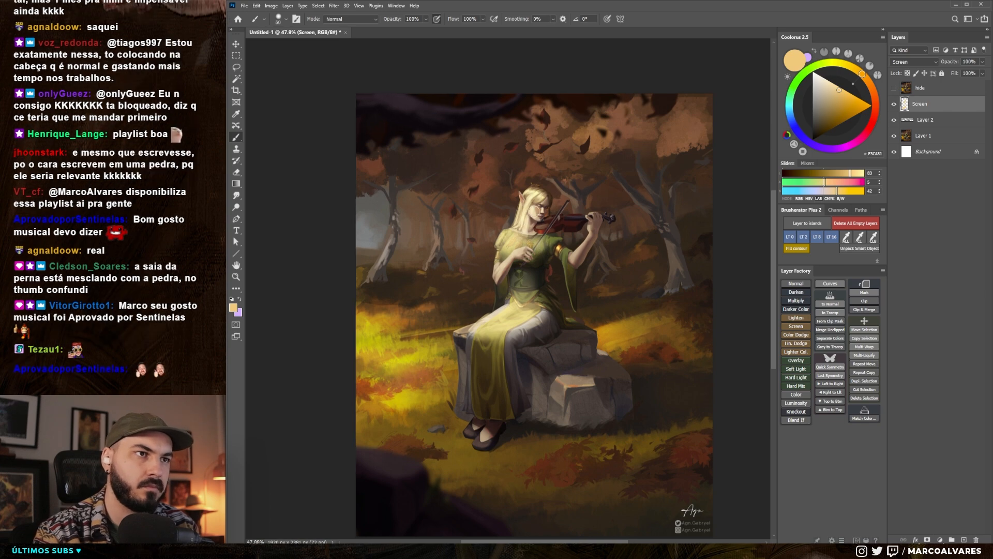
- Soften and trim the painted light on the elf with the Eraser and the Smudge tool at 50% strength
{"action": "scroll", "coordinate": [536, 212], "scroll_direction": "down", "scroll_amount": 1}
{"action": "key", "text": "e"}
{"action": "right_click", "coordinate": [520, 217]}
{"action": "double_click", "coordinate": [621, 328]}
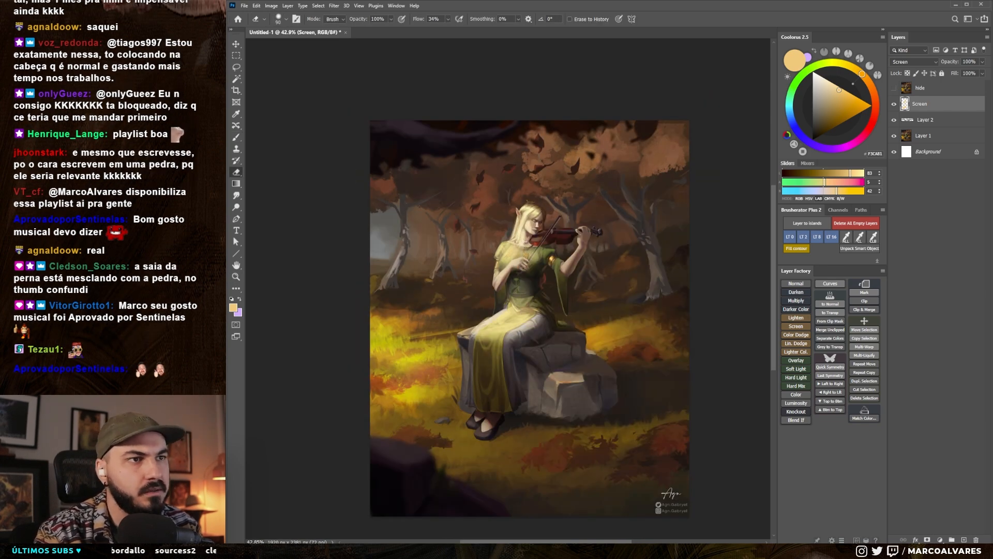
{"action": "key", "text": "r"}
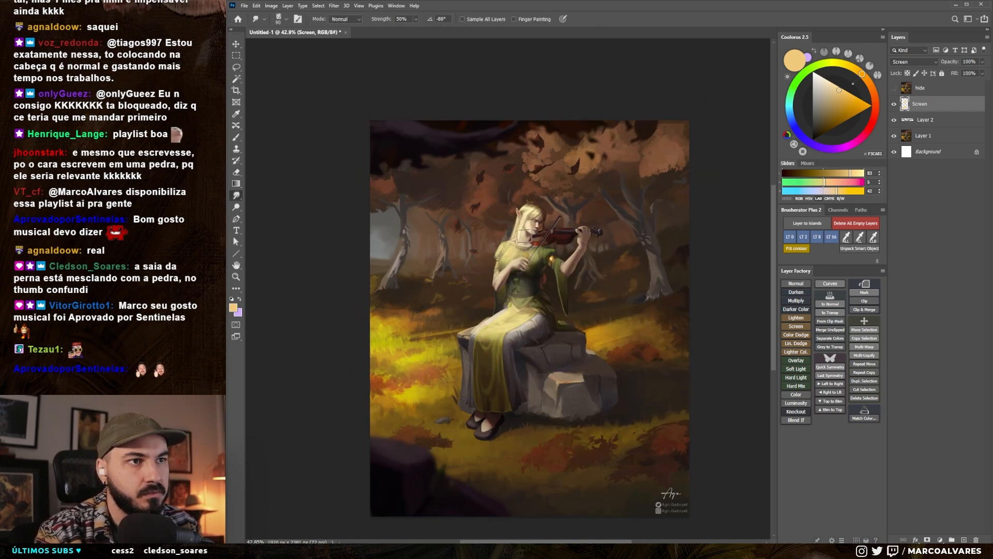
{"action": "mouse_move", "coordinate": [559, 240]}
{"action": "left_mouse_down"}
{"action": "mouse_move", "coordinate": [529, 263]}
{"action": "mouse_move", "coordinate": [590, 253]}
{"action": "left_mouse_up"}
{"action": "key", "text": "b"}
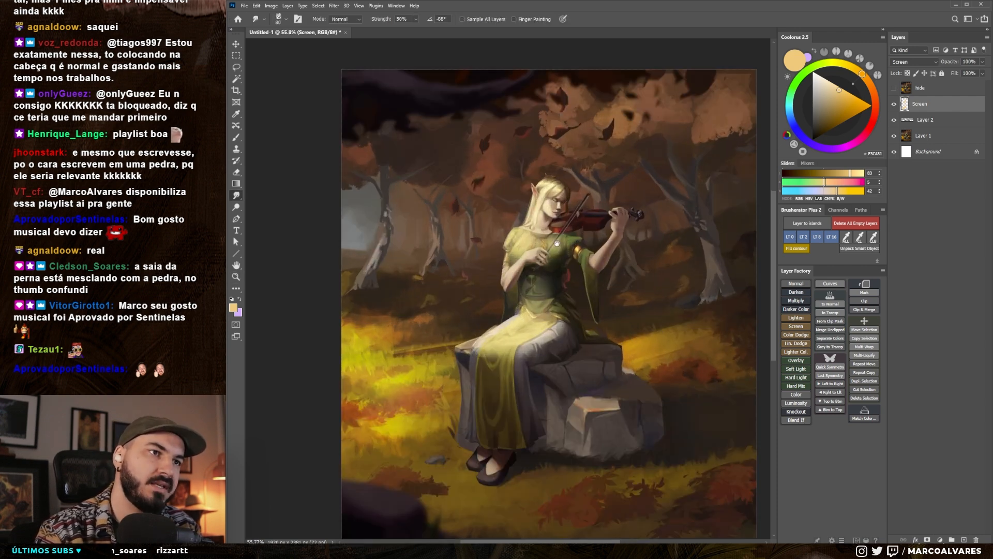
{"action": "left_click_drag", "start_coordinate": [546, 280], "coordinate": [526, 275]}
{"action": "key", "text": "e"}
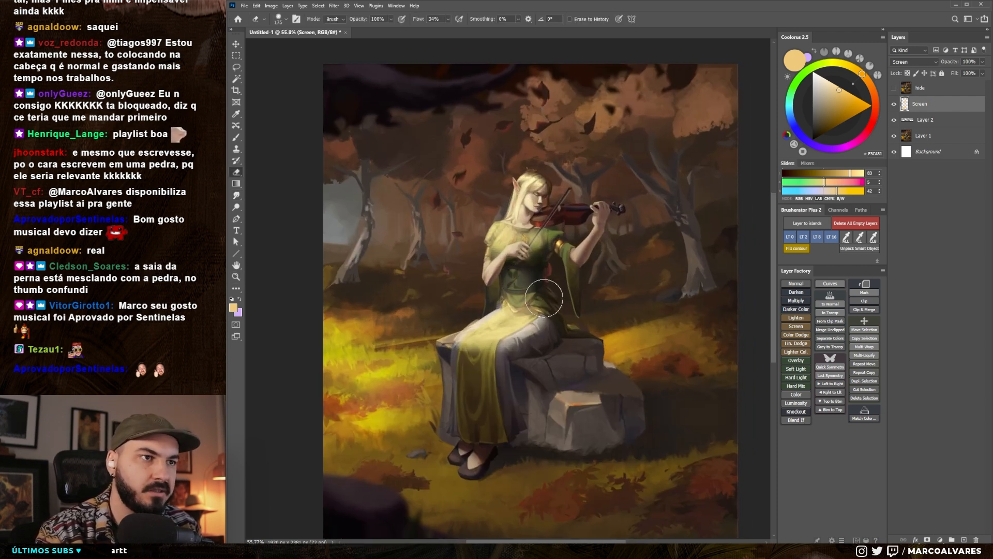
- Lock the Screen layer's transparency and recolour its light with a more saturated golden yellow
{"action": "key", "text": "b"}
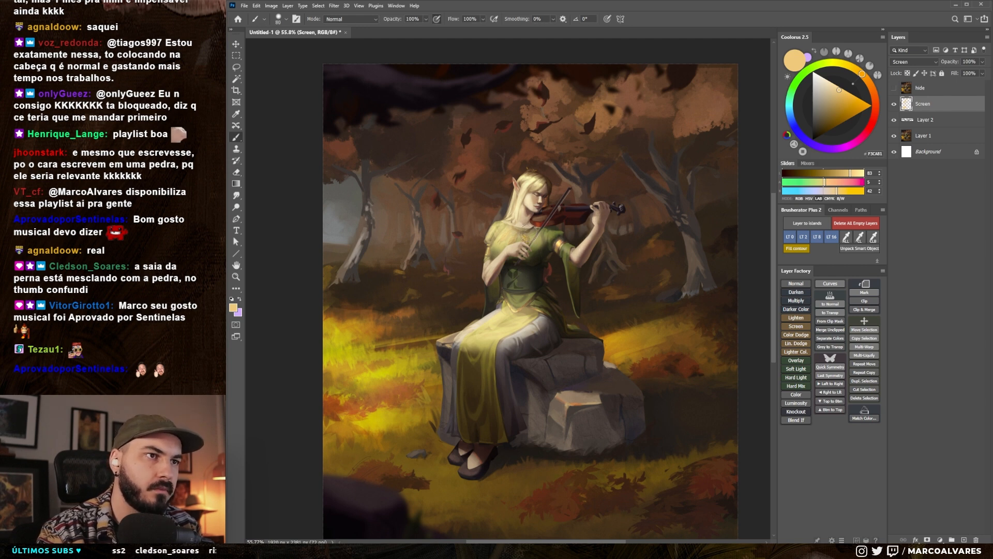
{"action": "left_click", "coordinate": [851, 97]}
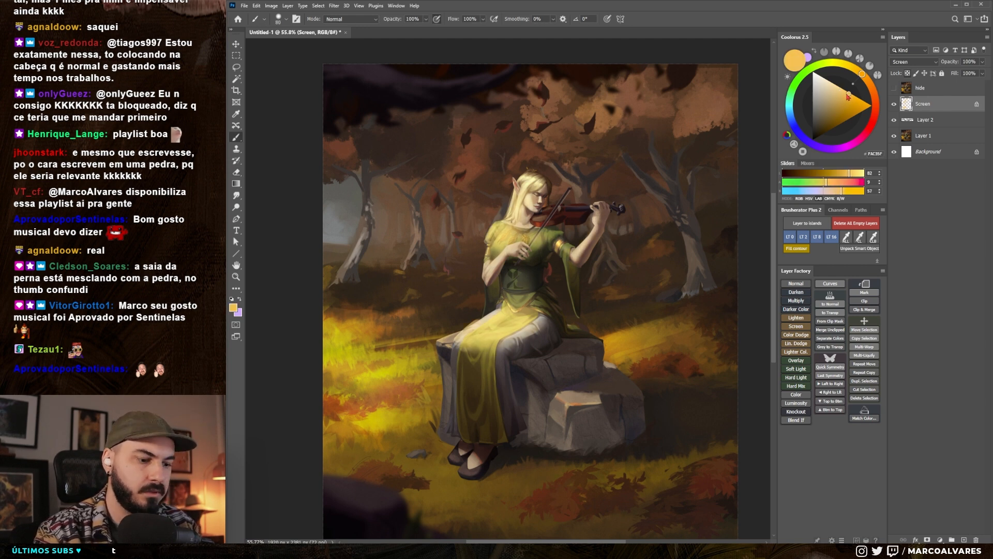
{"action": "mouse_move", "coordinate": [514, 184]}
{"action": "left_mouse_down"}
{"action": "mouse_move", "coordinate": [535, 167]}
{"action": "mouse_move", "coordinate": [497, 252]}
{"action": "mouse_move", "coordinate": [523, 238]}
{"action": "left_mouse_up"}
{"action": "key", "text": "bracketleft"}
{"action": "key", "text": "bracketleft"}
{"action": "key", "text": "bracketleft"}
{"action": "key", "text": "bracketleft"}
{"action": "key", "text": "bracketleft"}
{"action": "key", "text": "bracketleft"}
{"action": "key", "text": "bracketleft"}
{"action": "key", "text": "bracketright"}
{"action": "key", "text": "bracketright"}
{"action": "key", "text": "bracketright"}
{"action": "key", "text": "bracketright"}
{"action": "key", "text": "bracketright"}
{"action": "key", "text": "bracketright"}
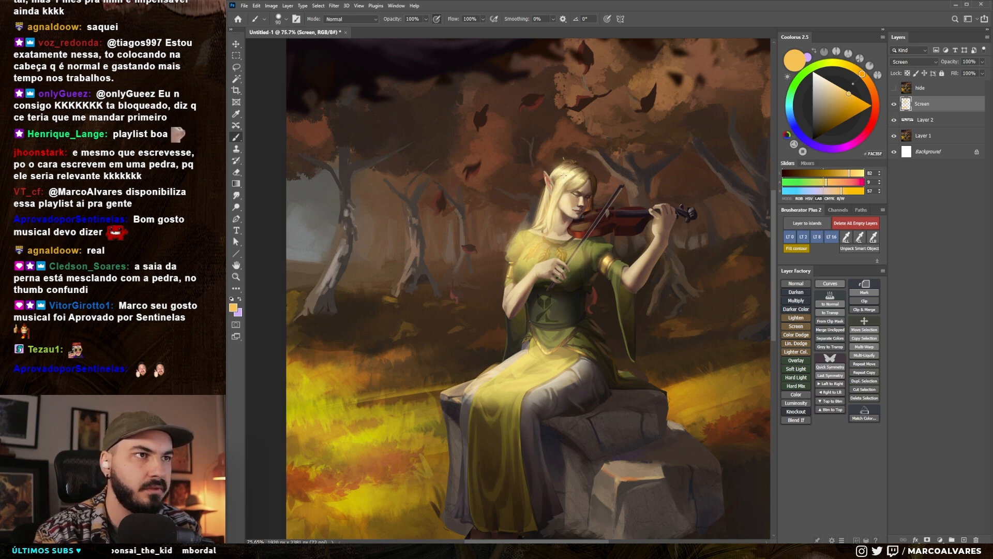
- Erase excess light around the elf's hair and ear, undo the last stroke and reduce the eraser size to 125
{"action": "key", "text": "e"}
{"action": "mouse_move", "coordinate": [557, 195]}
{"action": "left_mouse_down"}
{"action": "mouse_move", "coordinate": [576, 184]}
{"action": "mouse_move", "coordinate": [523, 180]}
{"action": "mouse_move", "coordinate": [541, 157]}
{"action": "left_mouse_up"}
{"action": "right_click", "coordinate": [538, 177]}
{"action": "left_click", "coordinate": [535, 167]}
{"action": "key", "text": "ctrl+z"}
{"action": "key", "text": "bracketleft"}
{"action": "key", "text": "bracketleft"}
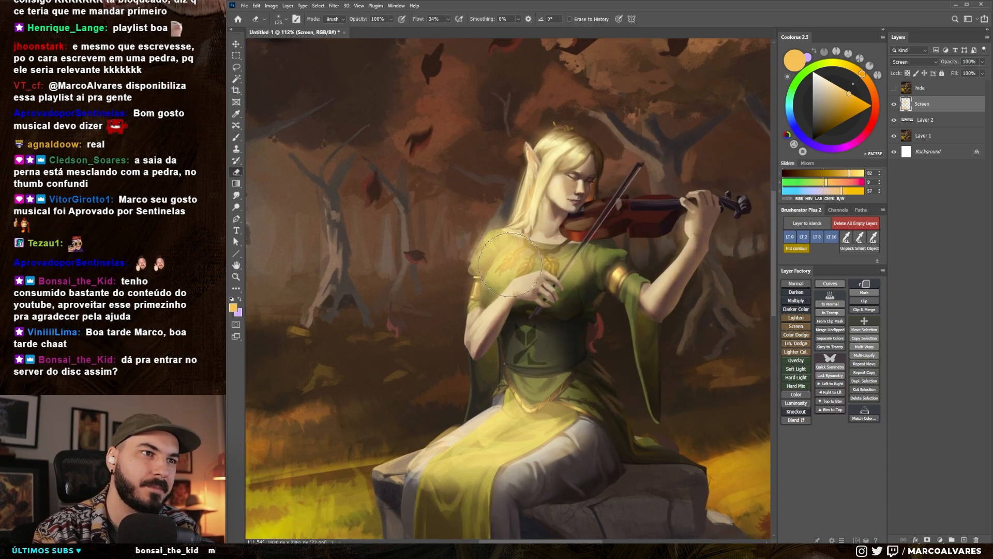
- Choose another eraser preset at a small size and clean the light around the neckline and leaf ornament
{"action": "right_click", "coordinate": [532, 231]}
{"action": "left_click", "coordinate": [486, 341]}
{"action": "key", "text": "bracketleft"}
{"action": "key", "text": "bracketleft"}
{"action": "key", "text": "bracketleft"}
{"action": "key", "text": "bracketleft"}
{"action": "key", "text": "bracketleft"}
{"action": "key", "text": "bracketleft"}
{"action": "key", "text": "bracketleft"}
{"action": "key", "text": "bracketleft"}
{"action": "key", "text": "bracketleft"}
{"action": "key", "text": "bracketleft"}
{"action": "key", "text": "bracketleft"}
{"action": "key", "text": "bracketleft"}
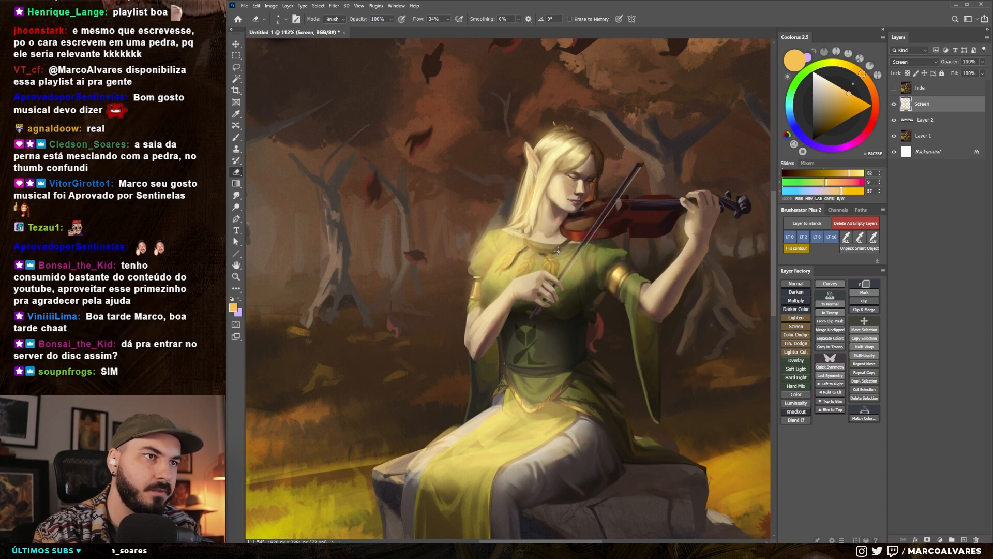
- Lasso the shaded side of the skirt, paint light inside the selection and deselect
{"action": "scroll", "coordinate": [544, 257], "scroll_direction": "down", "scroll_amount": 1}
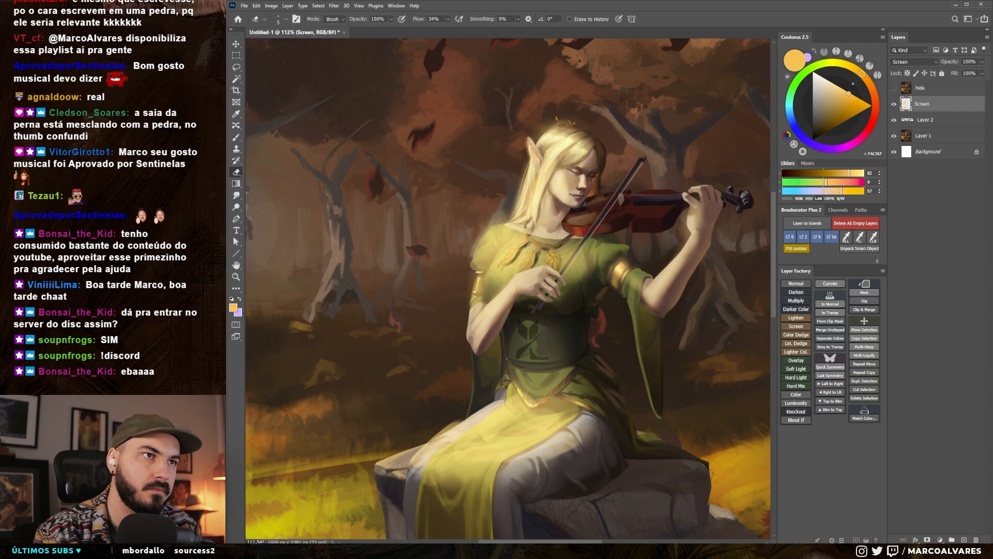
{"action": "left_click_drag", "start_coordinate": [559, 196], "coordinate": [599, 209]}
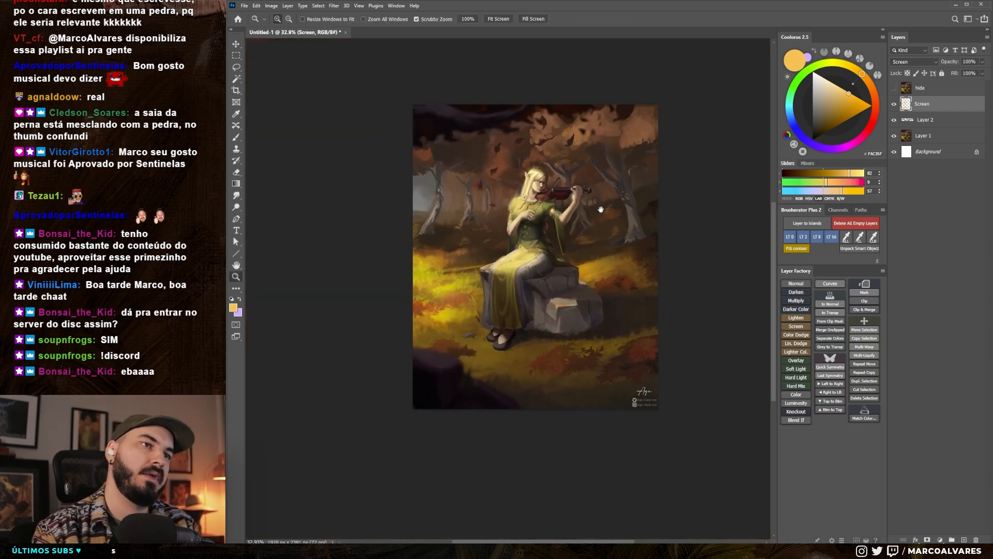
{"action": "left_click_drag", "start_coordinate": [524, 238], "coordinate": [535, 246]}
{"action": "key", "text": "b"}
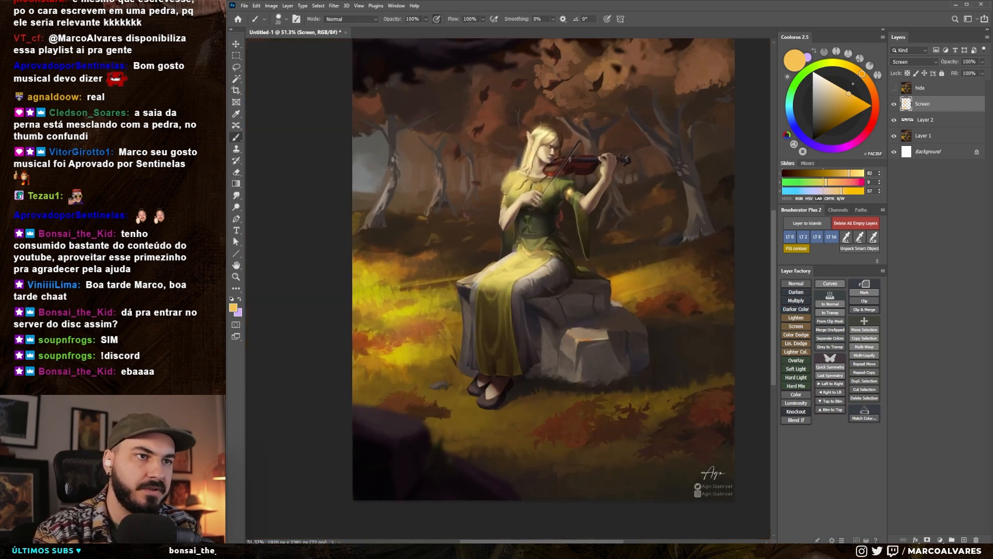
{"action": "key", "text": "l"}
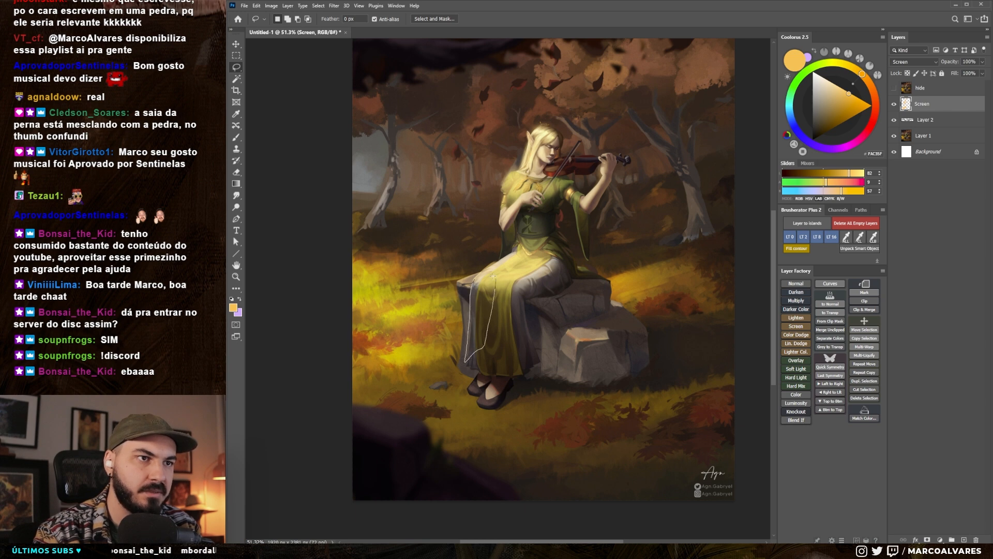
{"action": "left_click_drag", "start_coordinate": [493, 276], "coordinate": [495, 279]}
{"action": "key", "text": "b"}
{"action": "key", "text": "ctrl+d"}
- Blend the light on the elf's skirt with the Eraser and the Smudge tool
{"action": "key", "text": "e"}
{"action": "key", "text": "r"}
{"action": "scroll", "coordinate": [498, 328], "scroll_direction": "down", "scroll_amount": 5}
{"action": "scroll", "coordinate": [517, 317], "scroll_direction": "up", "scroll_amount": 4}
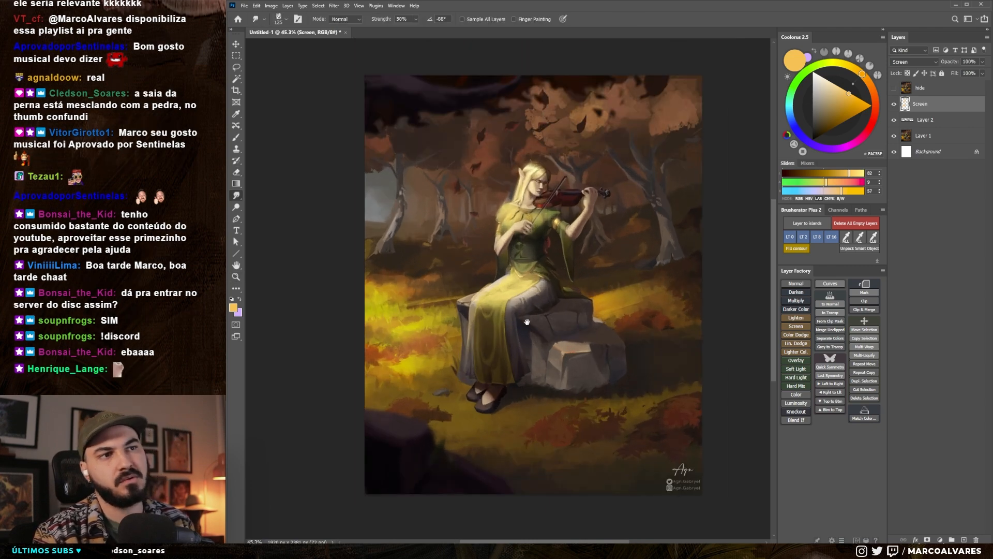
{"action": "left_click_drag", "start_coordinate": [525, 321], "coordinate": [525, 331]}
{"action": "key", "text": "b"}
{"action": "scroll", "coordinate": [503, 227], "scroll_direction": "up", "scroll_amount": 3}
{"action": "key", "text": "e"}
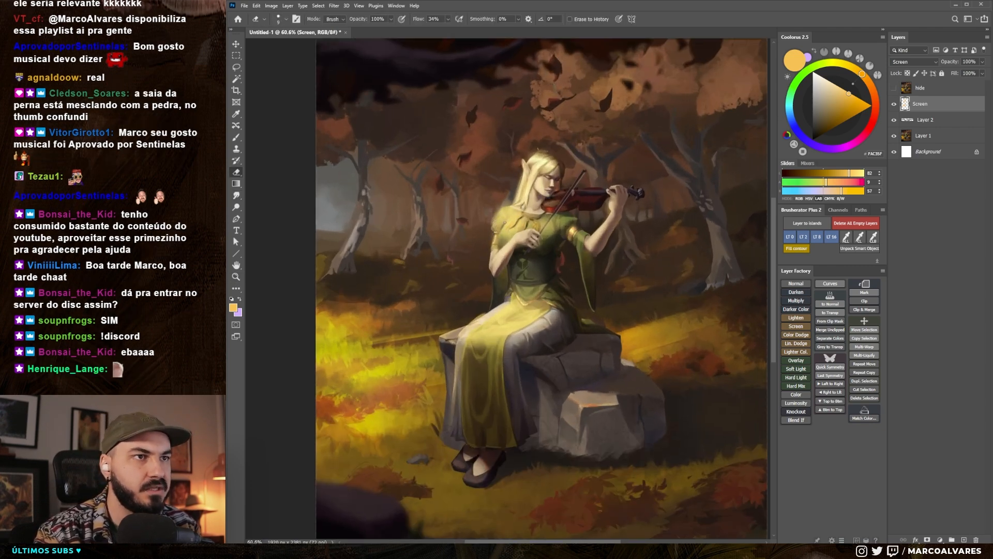
{"action": "key", "text": "r"}
- Compare the relit elf with the original by showing and hiding the "hide" layer
{"action": "scroll", "coordinate": [503, 234], "scroll_direction": "down", "scroll_amount": 5}
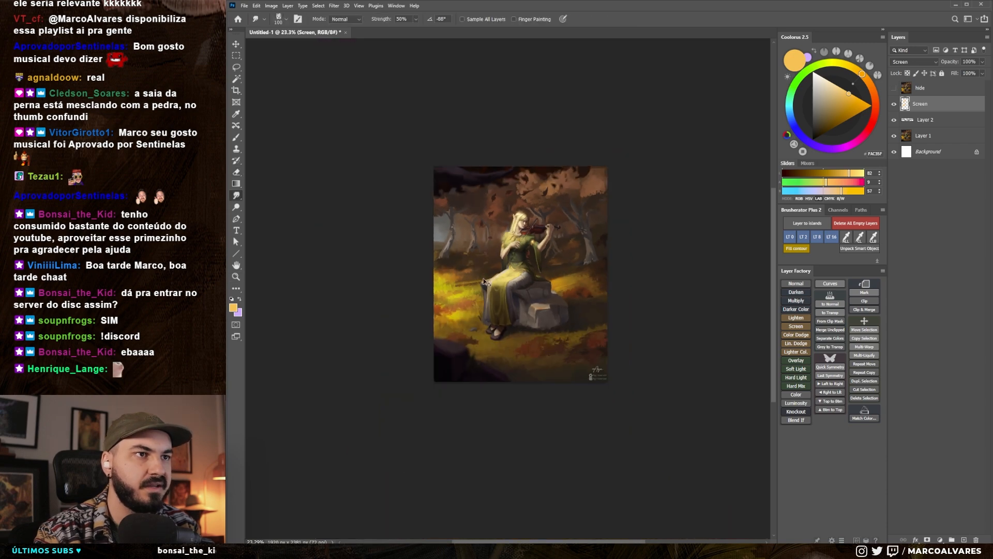
{"action": "key", "text": "ctrl+comma"}
{"action": "mouse_move", "coordinate": [542, 224]}
{"action": "left_mouse_down"}
{"action": "mouse_move", "coordinate": [529, 233]}
{"action": "mouse_move", "coordinate": [560, 211]}
{"action": "mouse_move", "coordinate": [570, 173]}
{"action": "left_mouse_up"}
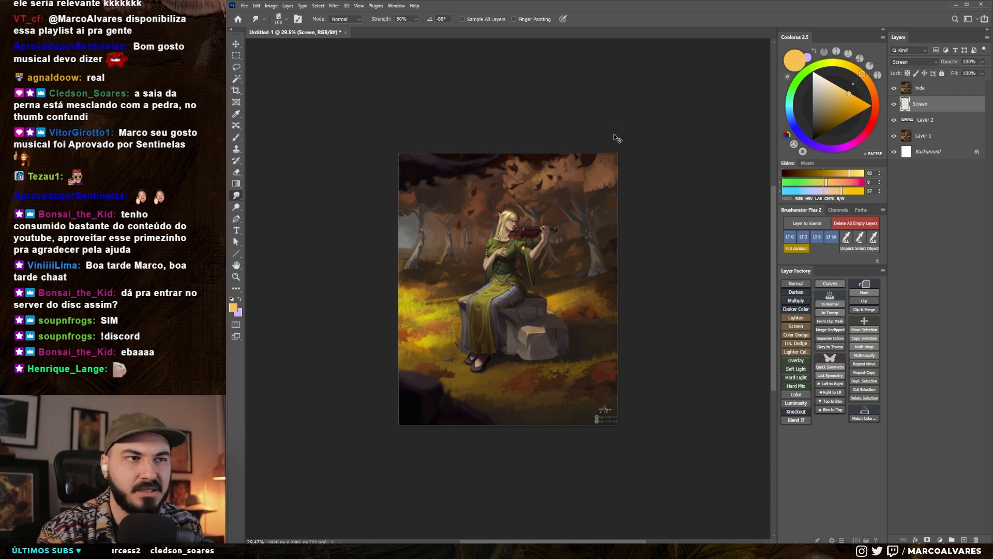
{"action": "key", "text": "ctrl+comma"}
{"action": "left_click_drag", "start_coordinate": [559, 171], "coordinate": [556, 168]}
{"action": "mouse_move", "coordinate": [491, 233]}
{"action": "left_mouse_down"}
{"action": "mouse_move", "coordinate": [520, 225]}
{"action": "mouse_move", "coordinate": [515, 212]}
{"action": "mouse_move", "coordinate": [526, 236]}
{"action": "left_mouse_up"}
- Undo the last stroke, pick a deeper golden yellow and reduce the brush size to 70
{"action": "key", "text": "b"}
{"action": "key", "text": "ctrl+z"}
{"action": "left_click", "coordinate": [853, 100]}
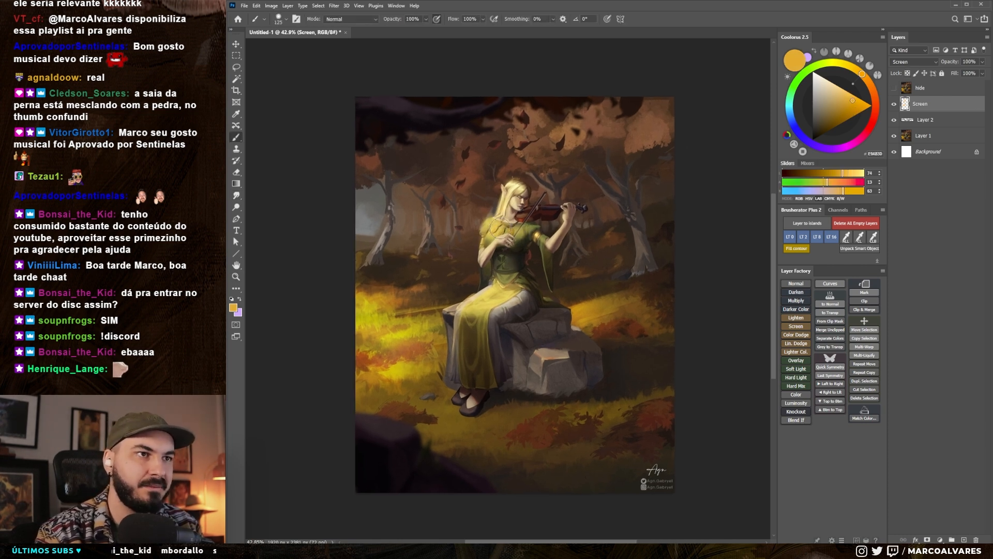
{"action": "key", "text": "bracketleft"}
- Compare the picture with the original at thumbnail size by showing and hiding the "hide" layer
{"action": "scroll", "coordinate": [516, 221], "scroll_direction": "down", "scroll_amount": 5}
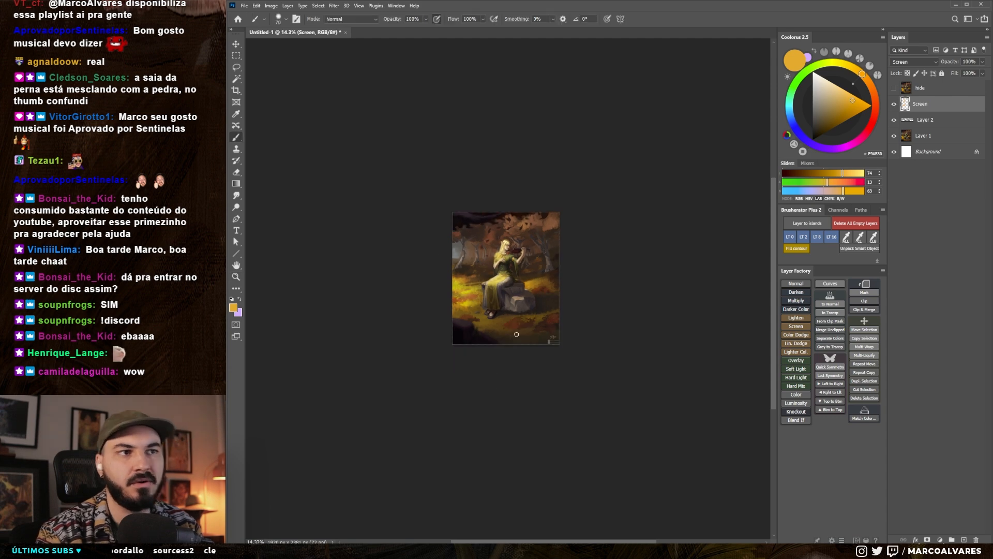
{"action": "key", "text": "ctrl+comma"}
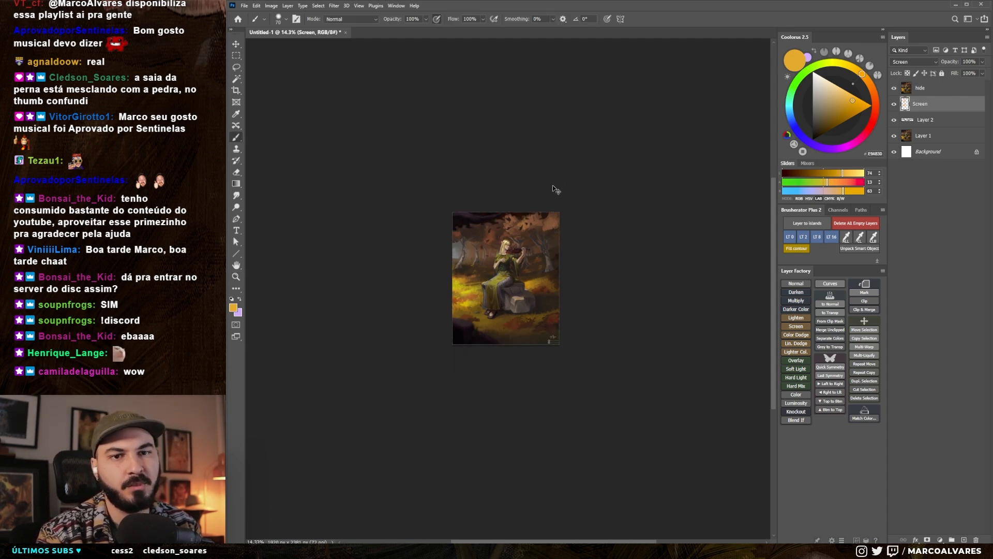
{"action": "key", "text": "ctrl+comma"}
{"action": "scroll", "coordinate": [506, 257], "scroll_direction": "up", "scroll_amount": 5}
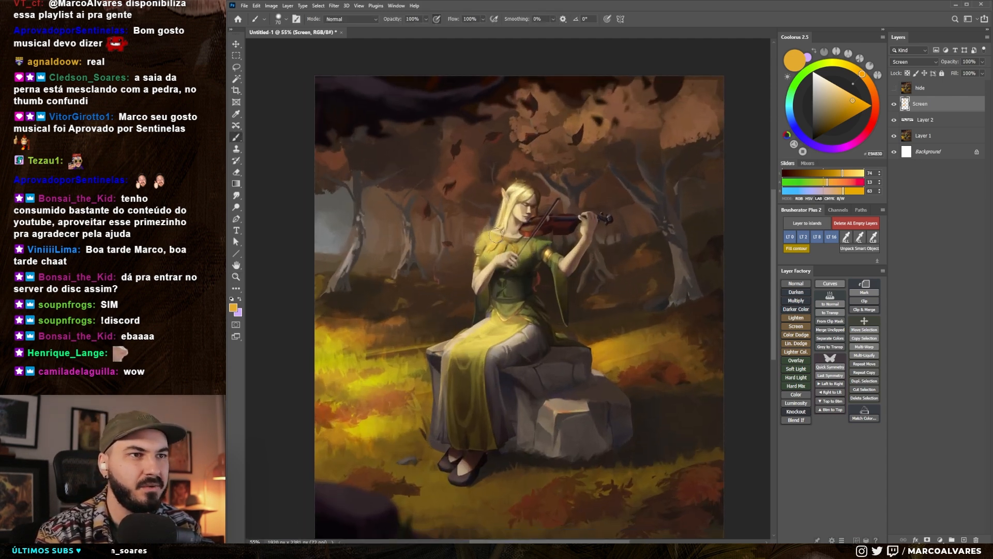
- Choose another brush preset and size, then switch to the Eraser for the light around the elf's head
{"action": "right_click", "coordinate": [490, 223]}
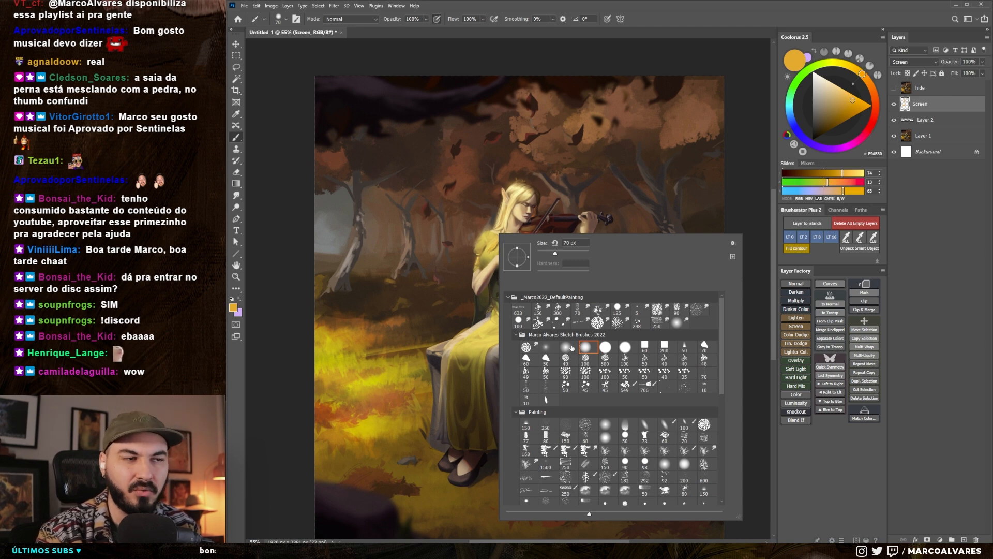
{"action": "left_click", "coordinate": [464, 265]}
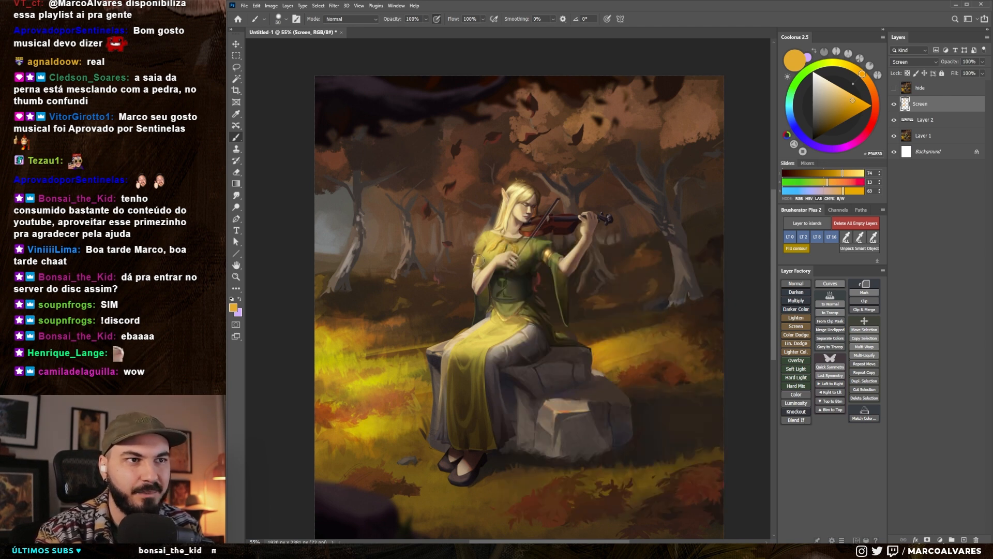
{"action": "key", "text": "e"}
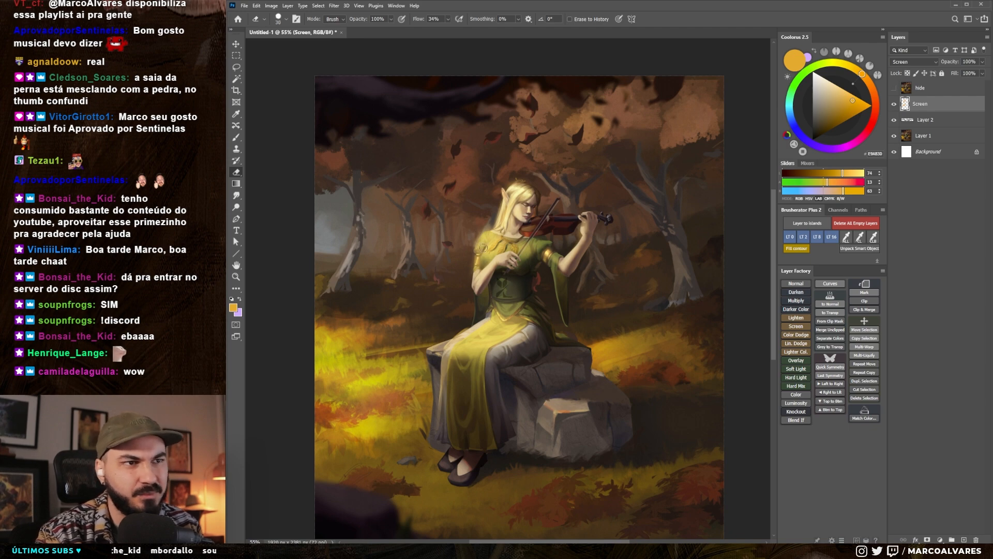
{"action": "right_click", "coordinate": [496, 176]}
{"action": "left_click", "coordinate": [610, 160]}
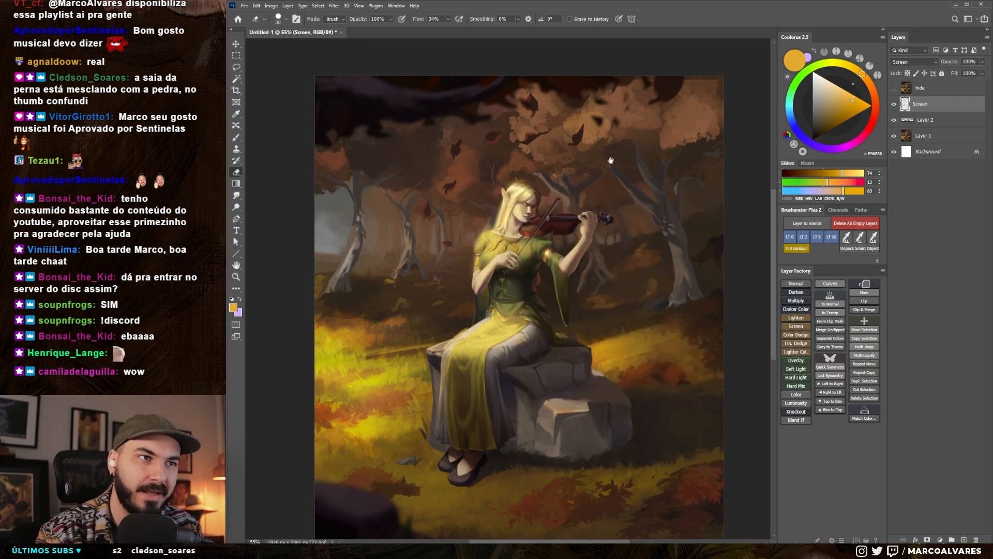
{"action": "left_click_drag", "start_coordinate": [611, 160], "coordinate": [618, 174]}
{"action": "left_click_drag", "start_coordinate": [515, 197], "coordinate": [547, 193]}
- Touch up the golden light on the elf's hair and face with fine strokes on the Screen layer
{"action": "key", "text": "b"}
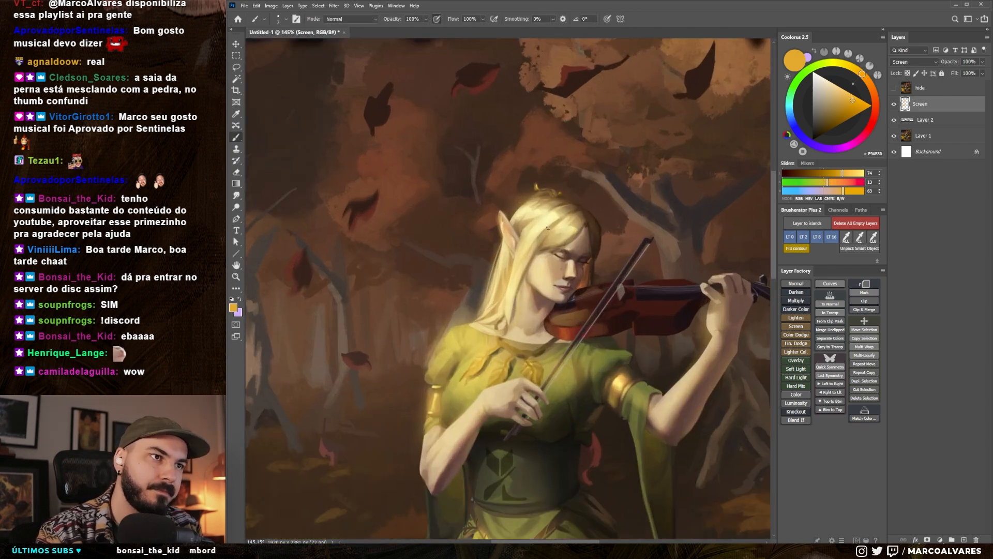
{"action": "left_click_drag", "start_coordinate": [540, 293], "coordinate": [509, 296]}
{"action": "left_click_drag", "start_coordinate": [510, 235], "coordinate": [543, 191]}
{"action": "left_click_drag", "start_coordinate": [508, 300], "coordinate": [521, 255]}
{"action": "key", "text": "e"}
{"action": "key", "text": "b"}
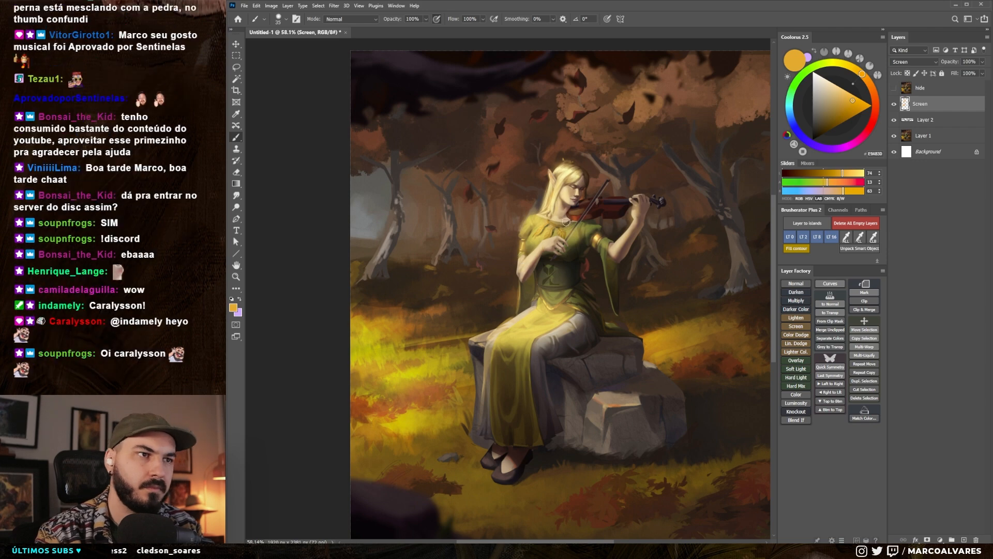
{"action": "left_click_drag", "start_coordinate": [617, 252], "coordinate": [633, 223]}
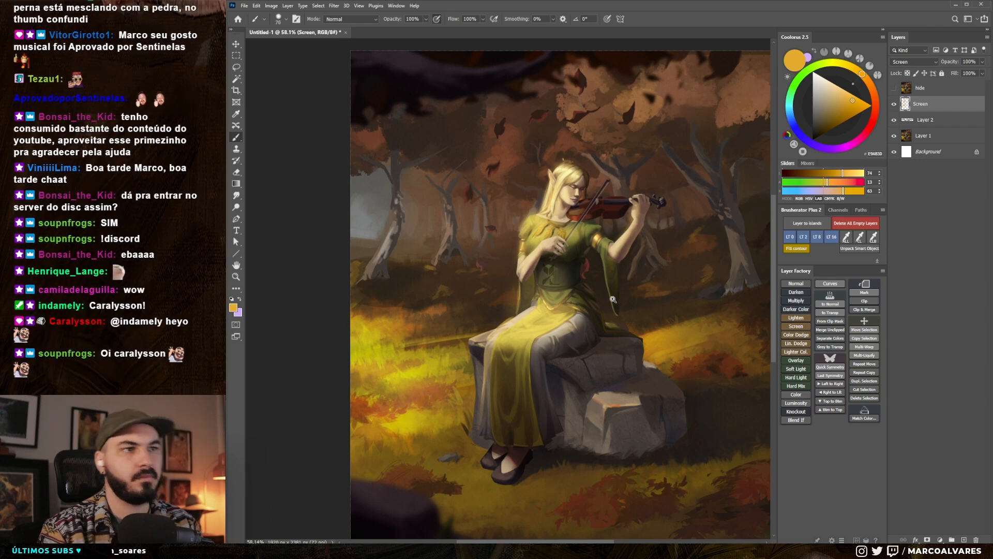
- Compare the elf's lighting with the original at different zoom levels by showing and hiding the "hide" layer
{"action": "left_click_drag", "start_coordinate": [623, 293], "coordinate": [589, 308]}
{"action": "key", "text": "z"}
{"action": "mouse_move", "coordinate": [590, 249]}
{"action": "left_mouse_down"}
{"action": "mouse_move", "coordinate": [613, 248]}
{"action": "mouse_move", "coordinate": [575, 279]}
{"action": "left_mouse_up"}
{"action": "key", "text": "ctrl+space"}
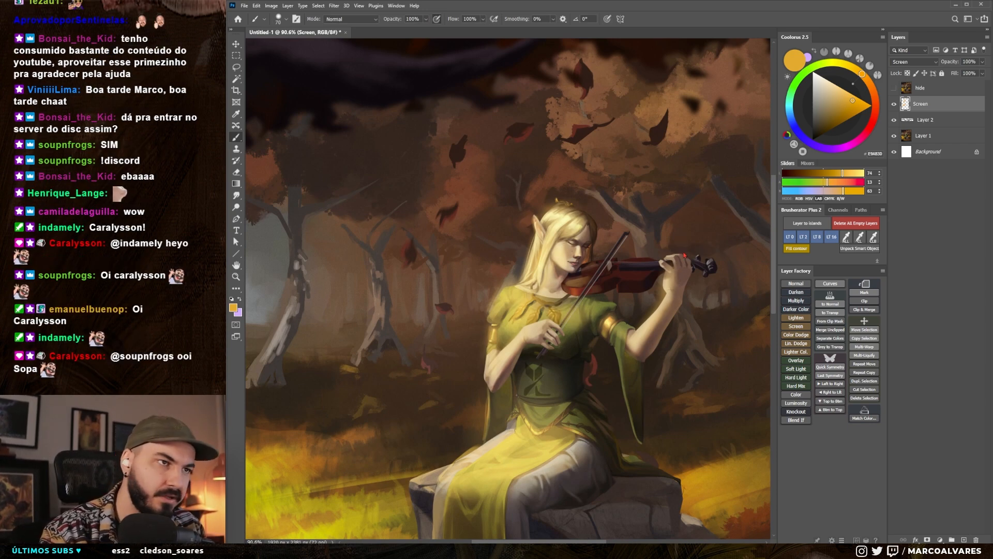
{"action": "key", "text": "ctrl+comma"}
{"action": "key", "text": "ctrl+comma"}
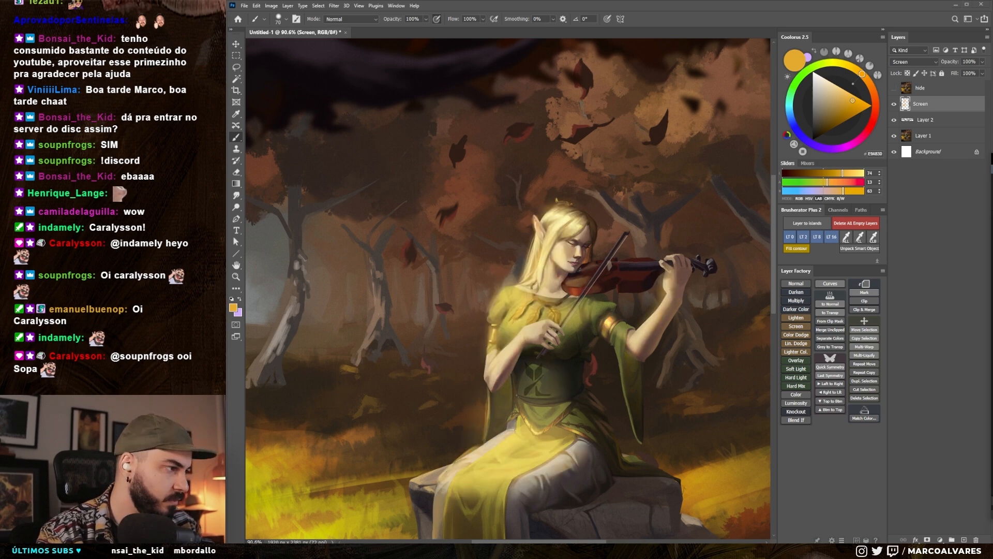
{"action": "scroll", "coordinate": [625, 288], "scroll_direction": "up", "scroll_amount": 5}
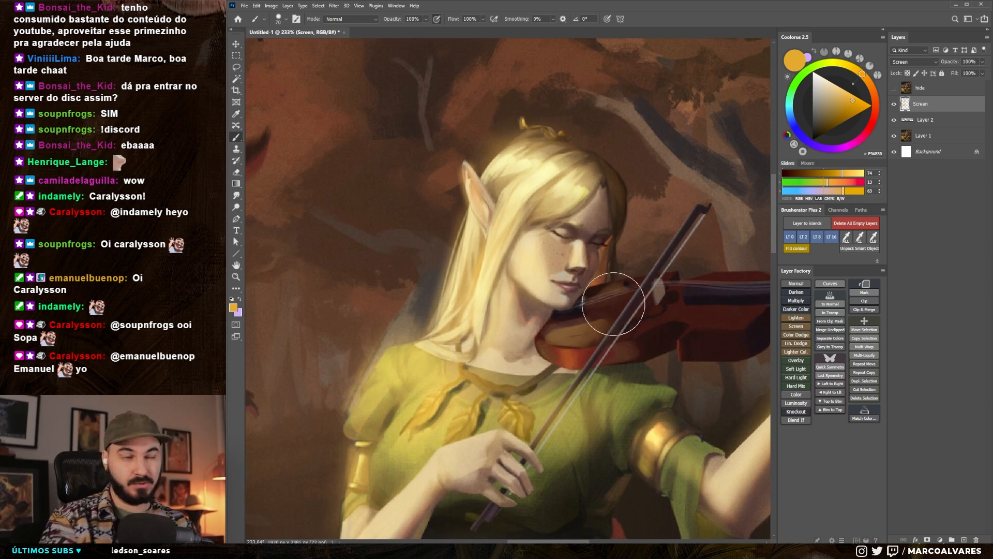
{"action": "scroll", "coordinate": [613, 295], "scroll_direction": "down", "scroll_amount": 2}
- Add a new normal layer above the Screen layer and reduce the brush size to 35
{"action": "key", "text": "ctrl+shift+alt+n"}
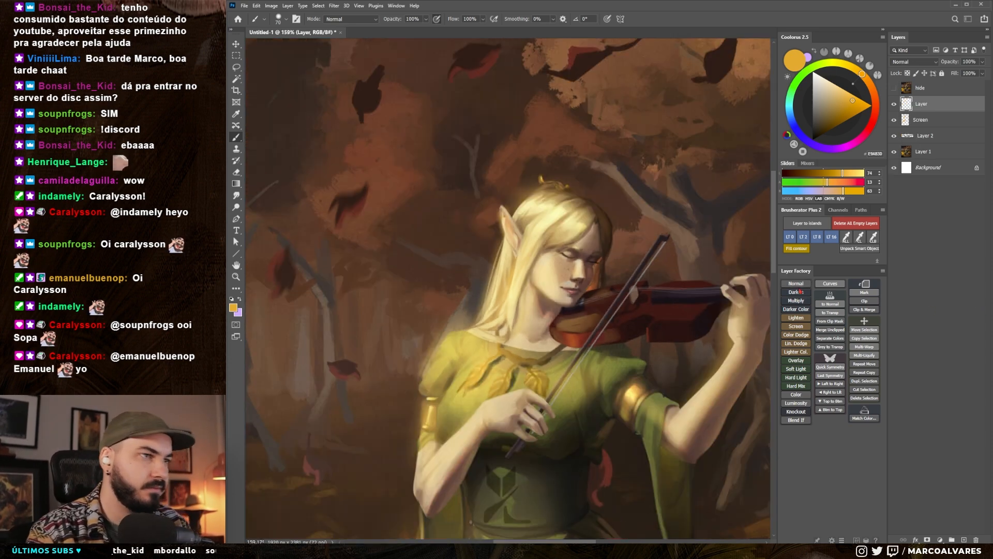
{"action": "left_click_drag", "start_coordinate": [613, 280], "coordinate": [617, 275]}
{"action": "key", "text": "bracketleft"}
{"action": "key", "text": "bracketleft"}
{"action": "key", "text": "bracketleft"}
{"action": "key", "text": "bracketleft"}
{"action": "key", "text": "bracketleft"}
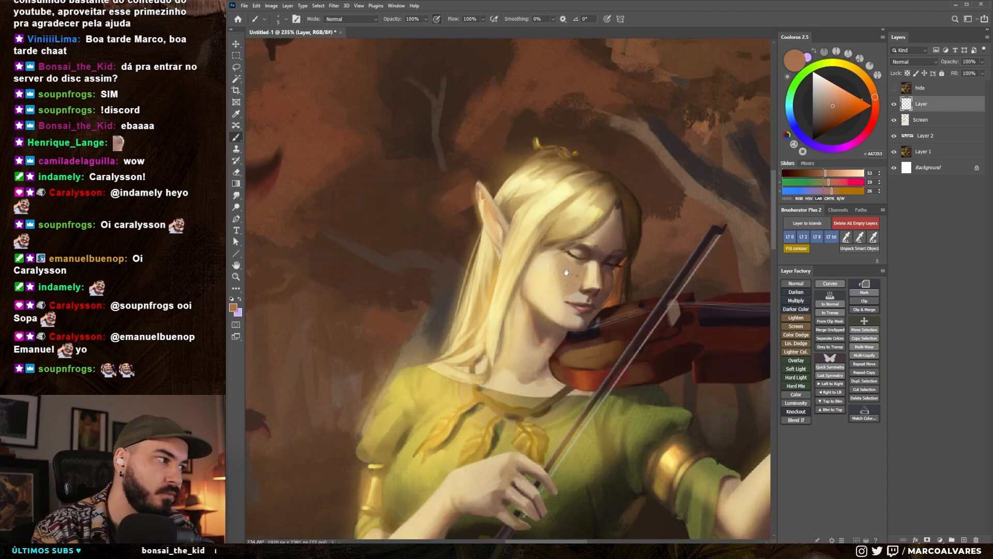
- Sample warm brown skin tones from the elf's face and paint small strokes over the cheek
{"action": "left_click_drag", "start_coordinate": [566, 272], "coordinate": [568, 265]}
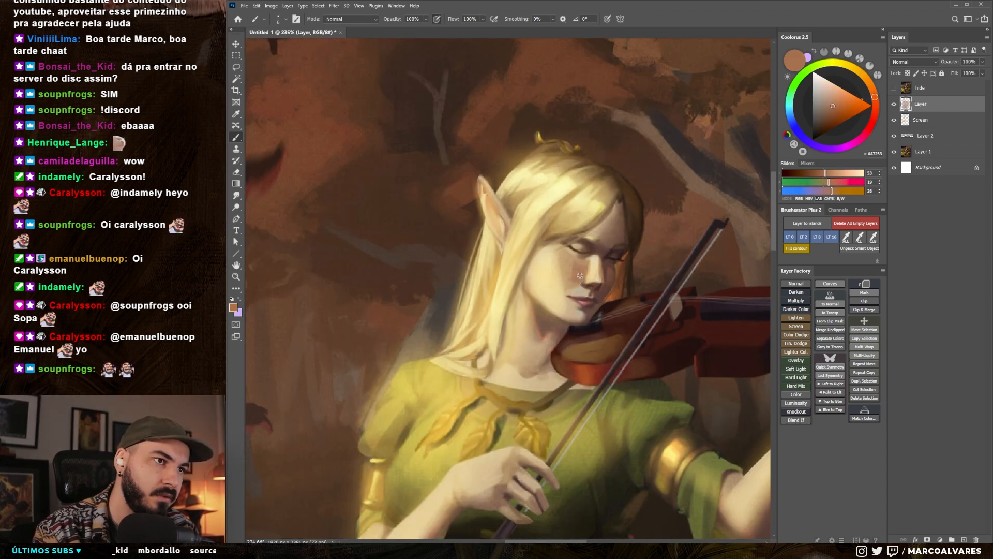
{"action": "left_click", "coordinate": [578, 273], "text": "alt"}
{"action": "mouse_move", "coordinate": [577, 280]}
{"action": "left_mouse_down"}
{"action": "mouse_move", "coordinate": [579, 263]}
{"action": "mouse_move", "coordinate": [577, 278]}
{"action": "left_mouse_up"}
{"action": "left_click", "coordinate": [582, 273], "text": "alt"}
{"action": "key", "text": "]"}
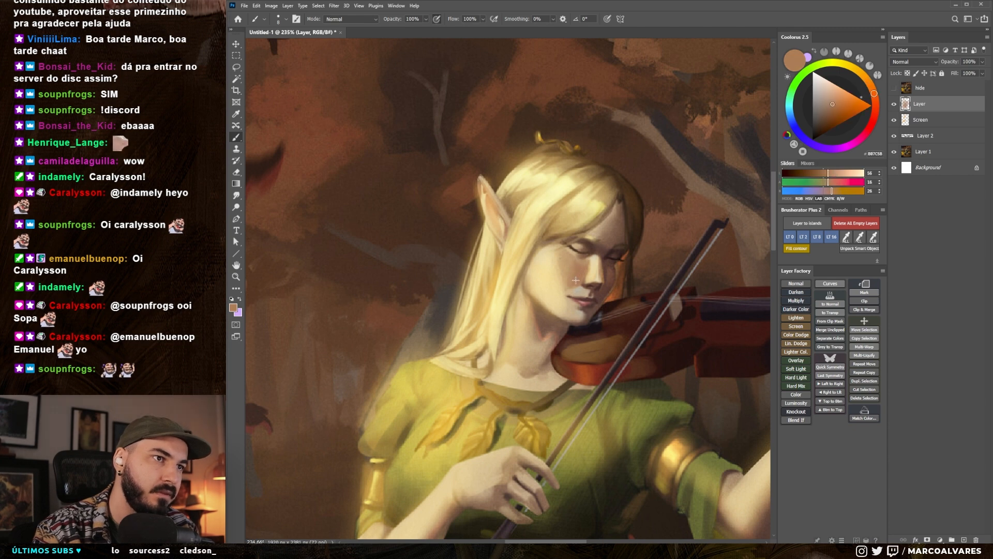
{"action": "left_click", "coordinate": [590, 254], "text": "alt"}
- Pick a dark brown and repaint the elf's closed eyelid and eyebrow with a very small brush
{"action": "left_click", "coordinate": [828, 122]}
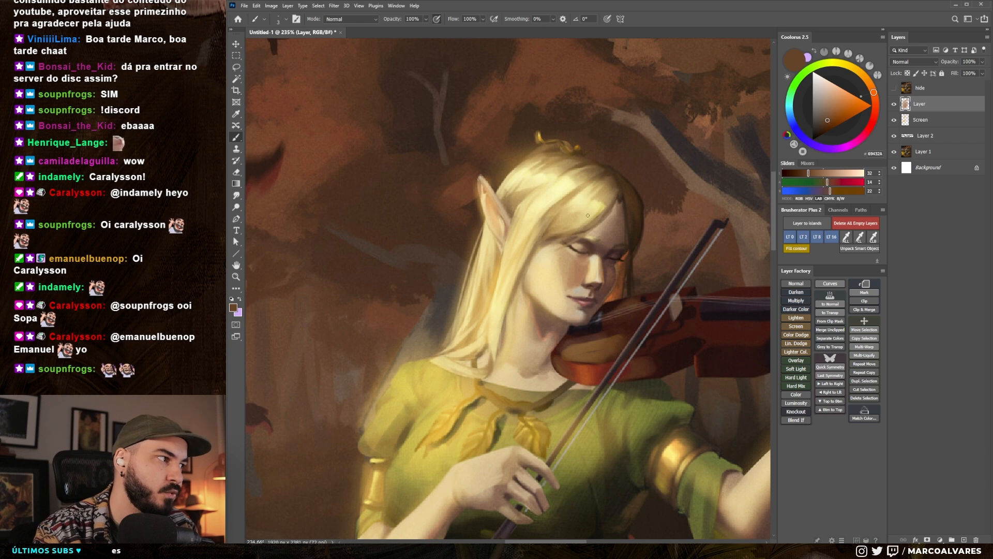
{"action": "left_click", "coordinate": [586, 247], "text": "alt"}
{"action": "left_click_drag", "start_coordinate": [583, 244], "coordinate": [588, 251]}
{"action": "left_click_drag", "start_coordinate": [590, 255], "coordinate": [608, 253]}
{"action": "left_click", "coordinate": [596, 259], "text": "alt"}
{"action": "left_click", "coordinate": [606, 260], "text": "alt"}
{"action": "mouse_move", "coordinate": [600, 261]}
{"action": "left_mouse_down"}
{"action": "mouse_move", "coordinate": [575, 257]}
{"action": "mouse_move", "coordinate": [606, 229]}
{"action": "mouse_move", "coordinate": [599, 214]}
{"action": "left_mouse_up"}
{"action": "left_click", "coordinate": [589, 259], "text": "alt"}
{"action": "left_click", "coordinate": [577, 256], "text": "alt"}
{"action": "left_click", "coordinate": [574, 257], "text": "alt"}
{"action": "left_click", "coordinate": [595, 233], "text": "alt"}
{"action": "key", "text": "bracketleft"}
{"action": "key", "text": "bracketleft"}
{"action": "key", "text": "bracketleft"}
{"action": "left_click", "coordinate": [611, 224], "text": "alt"}
- Refine the elf's eyes in a horizontally flipped view, then flip the picture back
{"action": "key", "text": "h"}
{"action": "left_click", "coordinate": [549, 247], "text": "alt"}
{"action": "left_click", "coordinate": [543, 235], "text": "alt"}
{"action": "mouse_move", "coordinate": [535, 238]}
{"action": "left_mouse_down"}
{"action": "mouse_move", "coordinate": [551, 235]}
{"action": "mouse_move", "coordinate": [558, 250]}
{"action": "mouse_move", "coordinate": [515, 259]}
{"action": "left_mouse_up"}
{"action": "left_click", "coordinate": [551, 236], "text": "alt"}
{"action": "left_click", "coordinate": [550, 254], "text": "alt"}
{"action": "left_click", "coordinate": [552, 251], "text": "alt"}
{"action": "left_click", "coordinate": [552, 253], "text": "alt"}
{"action": "left_click", "coordinate": [551, 250], "text": "alt"}
{"action": "key", "text": "bracketleft"}
{"action": "left_click", "coordinate": [509, 262], "text": "alt"}
{"action": "left_click", "coordinate": [511, 259], "text": "alt"}
{"action": "left_click", "coordinate": [511, 272], "text": "alt"}
{"action": "key", "text": "bracketright"}
{"action": "key", "text": "h"}
- Touch up the elf's eyelid and compare the face with the original by showing and hiding the "hide" layer
{"action": "mouse_move", "coordinate": [611, 235]}
{"action": "left_mouse_down"}
{"action": "mouse_move", "coordinate": [554, 236]}
{"action": "mouse_move", "coordinate": [606, 235]}
{"action": "mouse_move", "coordinate": [566, 257]}
{"action": "left_mouse_up"}
{"action": "left_click", "coordinate": [566, 254], "text": "alt"}
{"action": "key", "text": "bracketleft"}
{"action": "left_click", "coordinate": [562, 255], "text": "alt"}
{"action": "key", "text": "ctrl+comma"}
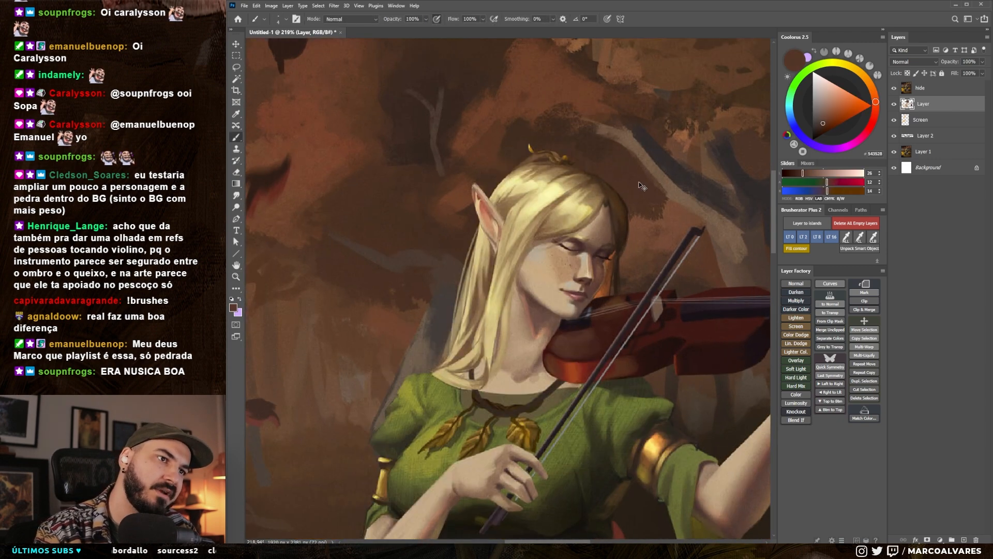
{"action": "key", "text": "ctrl+comma"}
- Paint reddish-brown shading around the elf's eye and brow, varying the brush size
{"action": "left_click", "coordinate": [565, 258], "text": "alt"}
{"action": "left_click", "coordinate": [563, 254], "text": "alt"}
{"action": "key", "text": "bracketright"}
{"action": "key", "text": "bracketright"}
{"action": "left_click_drag", "start_coordinate": [567, 258], "coordinate": [575, 239]}
{"action": "left_click", "coordinate": [578, 230], "text": "alt"}
{"action": "left_click", "coordinate": [580, 228], "text": "alt"}
{"action": "key", "text": "bracketleft"}
{"action": "key", "text": "bracketleft"}
{"action": "key", "text": "bracketleft"}
{"action": "left_click", "coordinate": [585, 228], "text": "alt"}
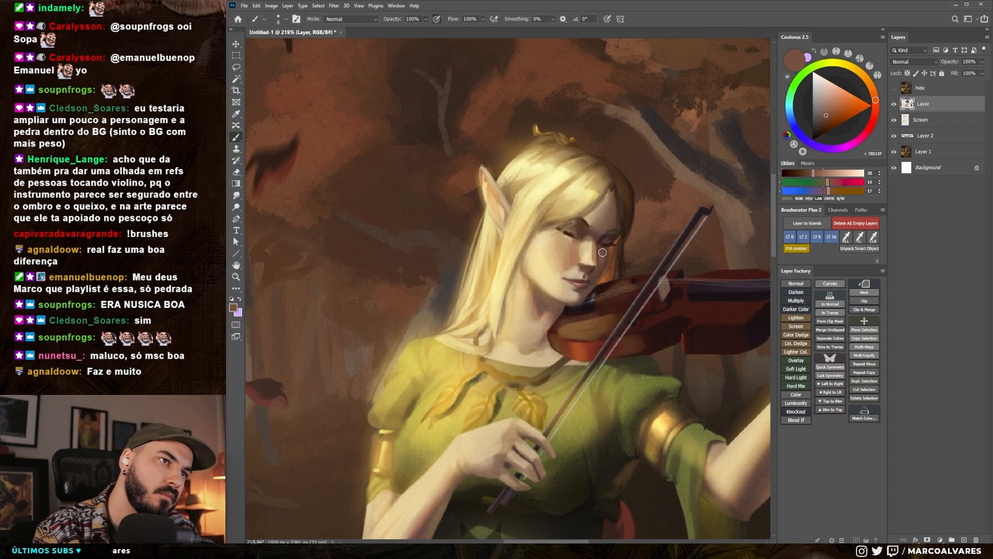
- Zoom in on the elf's face and repaint the shading of the nose and mouth with sampled skin tones
{"action": "left_click_drag", "start_coordinate": [600, 362], "coordinate": [553, 362]}
{"action": "left_click_drag", "start_coordinate": [595, 314], "coordinate": [639, 313]}
{"action": "left_click", "coordinate": [579, 297], "text": "alt"}
{"action": "key", "text": "bracketright"}
{"action": "key", "text": "bracketright"}
{"action": "mouse_move", "coordinate": [575, 298]}
{"action": "left_mouse_down"}
{"action": "mouse_move", "coordinate": [601, 300]}
{"action": "mouse_move", "coordinate": [559, 331]}
{"action": "mouse_move", "coordinate": [574, 207]}
{"action": "left_mouse_up"}
{"action": "left_click", "coordinate": [585, 292], "text": "alt"}
{"action": "left_click", "coordinate": [580, 301], "text": "alt"}
{"action": "left_click", "coordinate": [580, 310], "text": "alt"}
{"action": "left_click", "coordinate": [579, 306], "text": "alt"}
{"action": "key", "text": "bracketleft"}
{"action": "key", "text": "bracketleft"}
{"action": "left_click", "coordinate": [581, 311], "text": "alt"}
{"action": "left_click", "coordinate": [577, 319], "text": "alt"}
- Blend more brown shading into the shadowed parts of the elf's face with a larger brush
{"action": "left_click_drag", "start_coordinate": [574, 243], "coordinate": [610, 243]}
{"action": "left_click", "coordinate": [573, 264], "text": "alt"}
{"action": "left_click", "coordinate": [575, 259], "text": "alt"}
{"action": "key", "text": "bracketright"}
{"action": "key", "text": "Escape"}
{"action": "left_click", "coordinate": [553, 354], "text": "alt"}
{"action": "key", "text": "bracketright"}
{"action": "left_click", "coordinate": [551, 354], "text": "alt"}
{"action": "left_click_drag", "start_coordinate": [546, 352], "coordinate": [552, 358]}
{"action": "left_click", "coordinate": [548, 357], "text": "alt"}
{"action": "left_click", "coordinate": [549, 358], "text": "alt"}
{"action": "left_click_drag", "start_coordinate": [553, 352], "coordinate": [481, 352]}
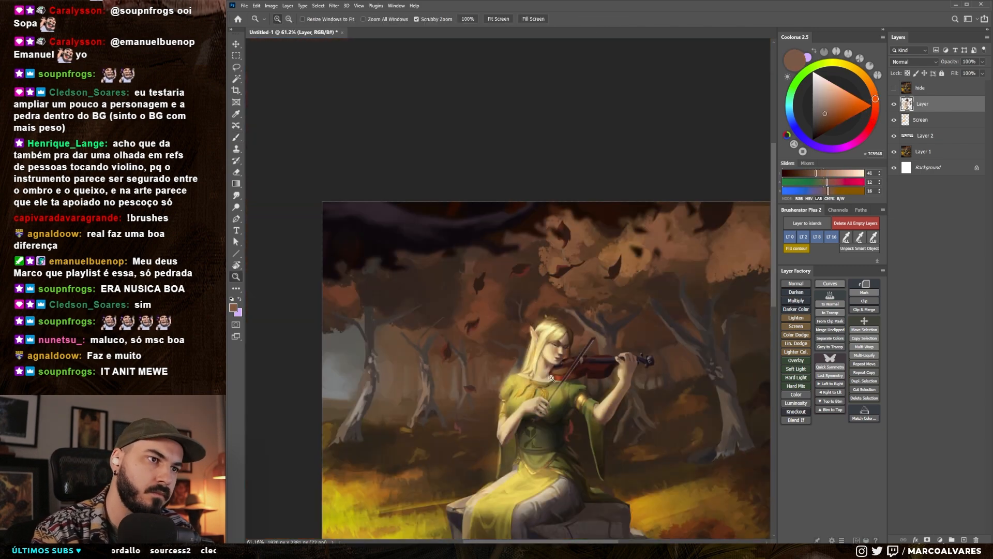
- Flip the picture horizontally and check the repainted face from close up and at thumbnail size
{"action": "left_click_drag", "start_coordinate": [549, 331], "coordinate": [636, 331]}
{"action": "left_click", "coordinate": [574, 311], "text": "alt"}
{"action": "mouse_move", "coordinate": [574, 310]}
{"action": "left_mouse_down"}
{"action": "mouse_move", "coordinate": [507, 310]}
{"action": "mouse_move", "coordinate": [574, 289]}
{"action": "left_mouse_up"}
{"action": "key", "text": "ctrl+shift+h"}
{"action": "left_click", "coordinate": [543, 289], "text": "alt"}
{"action": "left_click", "coordinate": [534, 294], "text": "alt"}
{"action": "mouse_move", "coordinate": [514, 286]}
{"action": "left_mouse_down"}
{"action": "mouse_move", "coordinate": [516, 275]}
{"action": "mouse_move", "coordinate": [522, 296]}
{"action": "mouse_move", "coordinate": [458, 300]}
{"action": "left_mouse_up"}
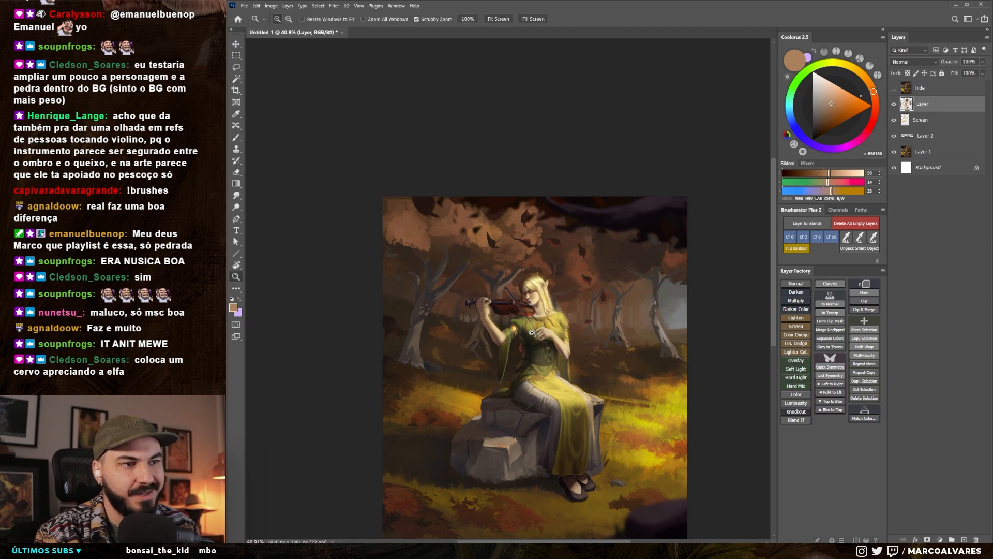
{"action": "left_click_drag", "start_coordinate": [537, 350], "coordinate": [566, 351]}
{"action": "mouse_move", "coordinate": [525, 422]}
{"action": "left_mouse_down"}
{"action": "mouse_move", "coordinate": [523, 329]}
{"action": "mouse_move", "coordinate": [475, 347]}
{"action": "left_mouse_up"}
{"action": "mouse_move", "coordinate": [514, 300]}
{"action": "left_mouse_down"}
{"action": "mouse_move", "coordinate": [564, 299]}
{"action": "mouse_move", "coordinate": [559, 329]}
{"action": "left_mouse_up"}
{"action": "left_click_drag", "start_coordinate": [527, 302], "coordinate": [559, 294]}
- Sample a light beige and paint fine highlights along the elf's nose in the mirrored picture
{"action": "left_click", "coordinate": [520, 261], "text": "alt"}
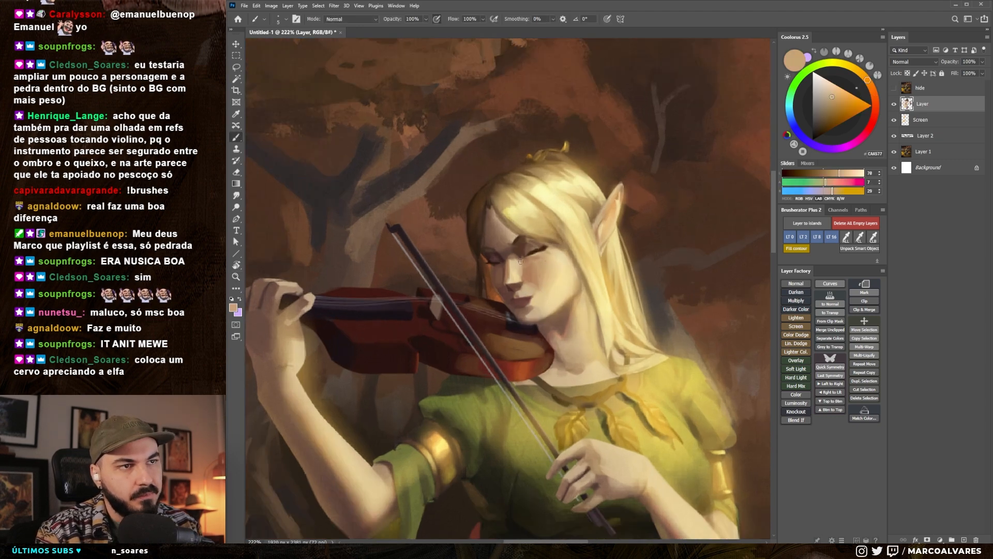
{"action": "left_click_drag", "start_coordinate": [521, 293], "coordinate": [461, 293]}
{"action": "mouse_move", "coordinate": [524, 264]}
{"action": "left_mouse_down"}
{"action": "mouse_move", "coordinate": [510, 241]}
{"action": "mouse_move", "coordinate": [565, 238]}
{"action": "mouse_move", "coordinate": [503, 268]}
{"action": "left_mouse_up"}
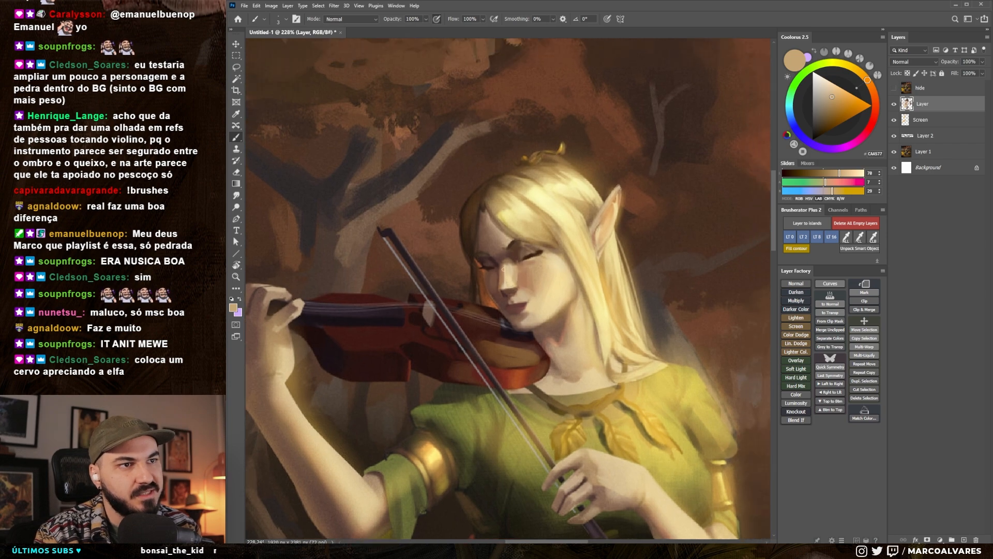
{"action": "left_click", "coordinate": [507, 266], "text": "alt"}
{"action": "mouse_move", "coordinate": [512, 284]}
{"action": "left_mouse_down"}
{"action": "mouse_move", "coordinate": [465, 286]}
{"action": "mouse_move", "coordinate": [533, 281]}
{"action": "mouse_move", "coordinate": [505, 263]}
{"action": "left_mouse_up"}
{"action": "key", "text": "["}
{"action": "left_click", "coordinate": [505, 280], "text": "alt"}
{"action": "left_click", "coordinate": [504, 279], "text": "alt"}
- Enlarge the brush and paint pale skin light on the elf's face and jaw
{"action": "key", "text": "]"}
{"action": "key", "text": "]"}
{"action": "left_click", "coordinate": [504, 265], "text": "alt"}
{"action": "key", "text": "]"}
{"action": "key", "text": "]"}
{"action": "key", "text": "]"}
{"action": "key", "text": "["}
{"action": "left_click", "coordinate": [525, 309], "text": "alt"}
- Compare the mirrored picture with the original at thumbnail size by showing and hiding the "hide" layer
{"action": "key", "text": "z"}
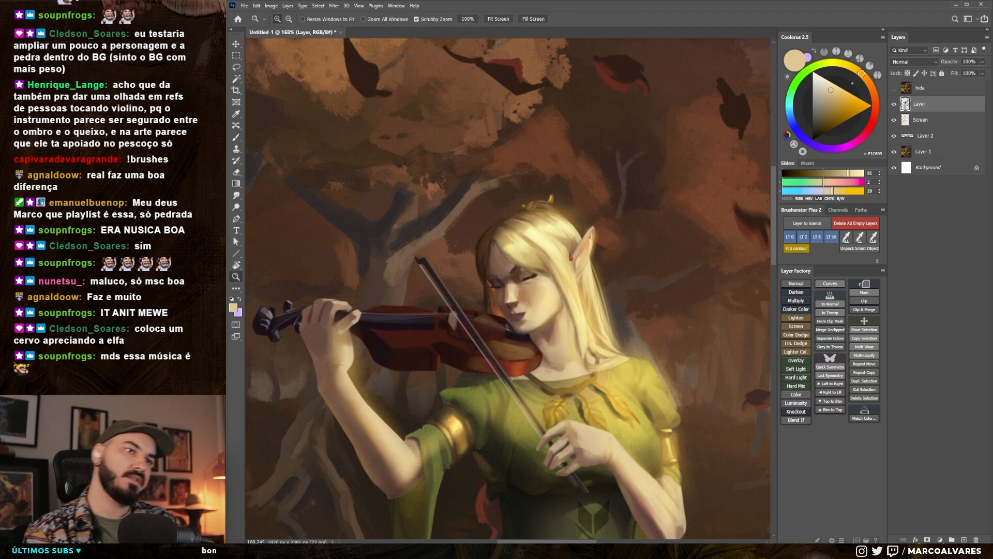
{"action": "key", "text": "F2"}
{"action": "left_click_drag", "start_coordinate": [518, 278], "coordinate": [487, 327]}
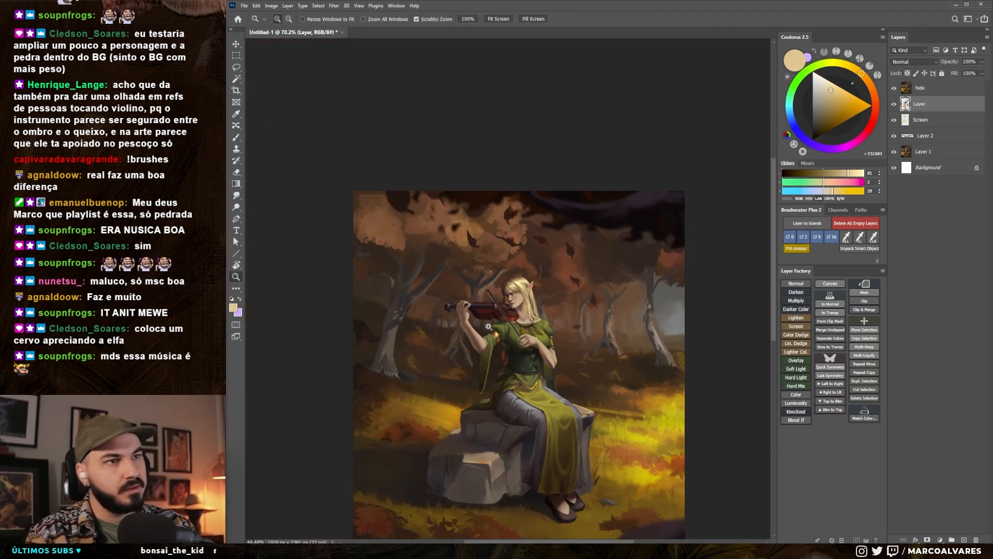
{"action": "key", "text": "F2"}
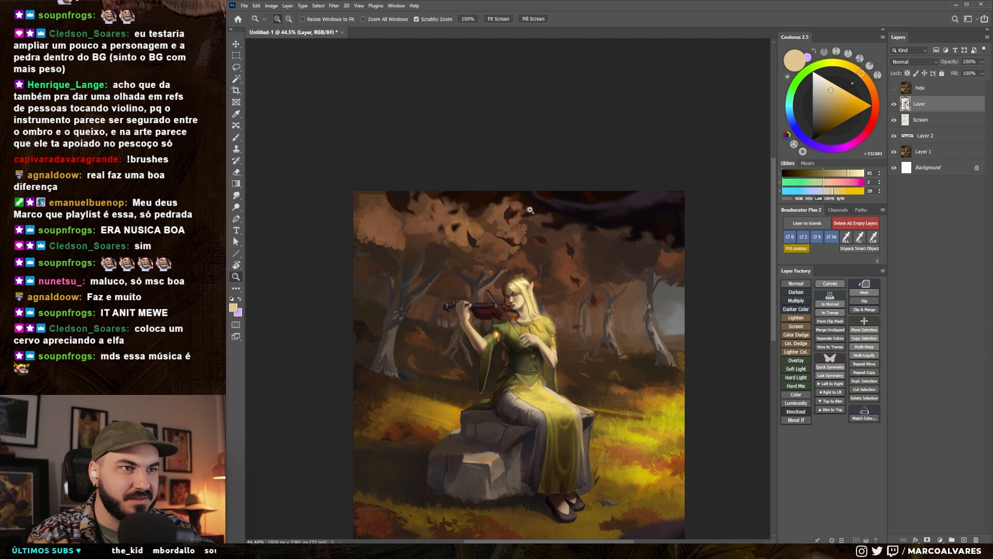
{"action": "key", "text": "F2"}
{"action": "key", "text": "F2"}
- Brighten the elf's lit cheek with a pale warm yellow and a brush of size 15
{"action": "left_click", "coordinate": [519, 277]}
{"action": "key", "text": "b"}
{"action": "left_click", "coordinate": [519, 277], "text": "alt"}
{"action": "key", "text": "bracketright"}
{"action": "key", "text": "bracketright"}
{"action": "left_click", "coordinate": [524, 268], "text": "alt"}
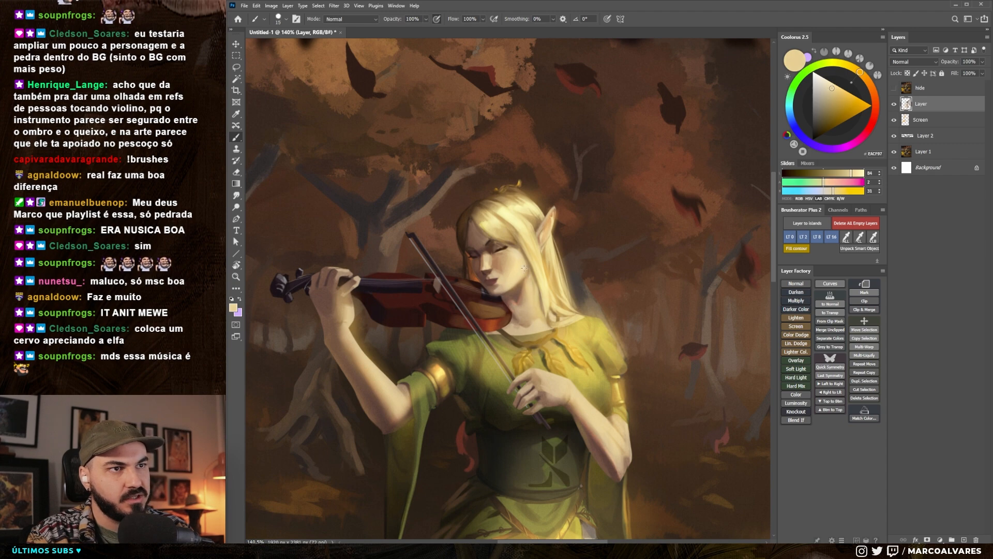
- Flip the picture back horizontally and paint sampled pale skin tones along the elf's jaw
{"action": "key", "text": "ctrl+shift+h"}
{"action": "left_click_drag", "start_coordinate": [575, 277], "coordinate": [553, 284]}
{"action": "left_click", "coordinate": [554, 285], "text": "alt"}
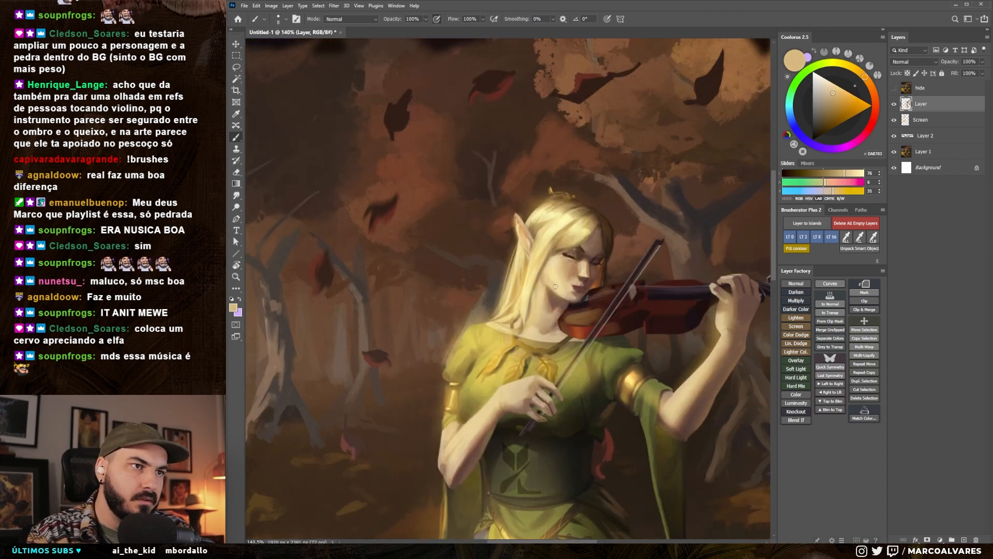
{"action": "key", "text": "bracketright"}
{"action": "left_click", "coordinate": [554, 283], "text": "alt"}
{"action": "left_click", "coordinate": [556, 291], "text": "alt"}
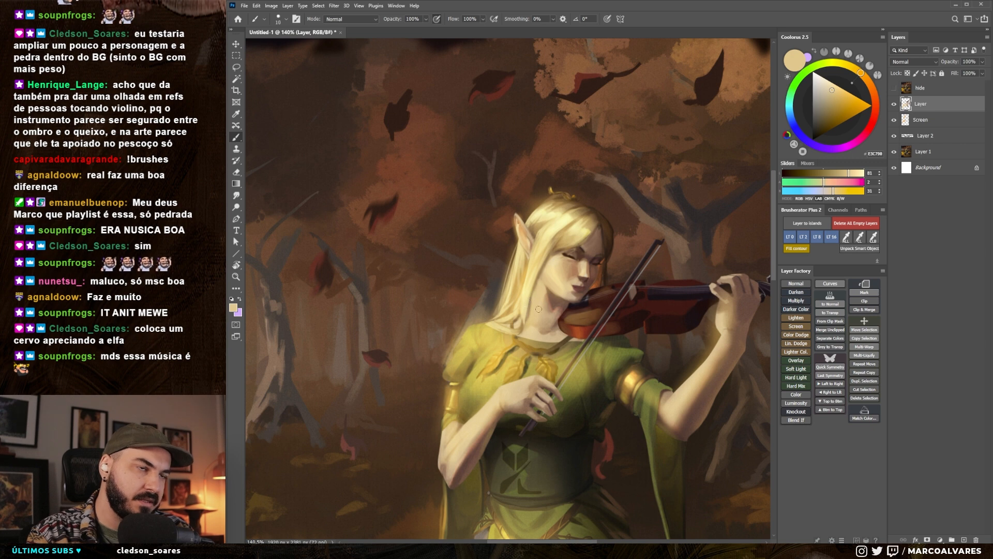
- Paint lighter cream highlights on the elf's cheek and neck with a smaller brush
{"action": "left_click", "coordinate": [551, 271], "text": "alt"}
{"action": "key", "text": "bracketleft"}
{"action": "key", "text": "bracketleft"}
{"action": "left_click_drag", "start_coordinate": [539, 300], "coordinate": [539, 295]}
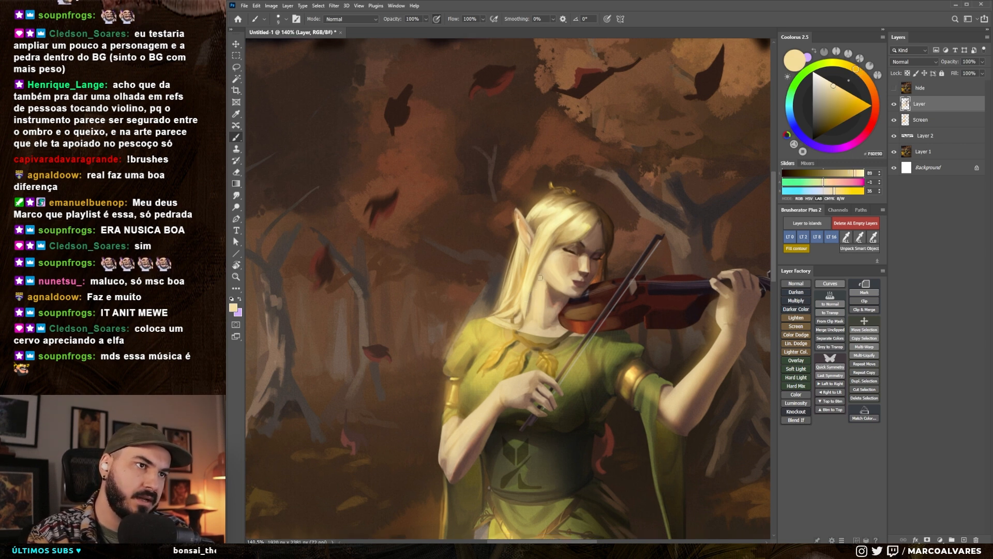
{"action": "left_click_drag", "start_coordinate": [556, 271], "coordinate": [564, 287]}
{"action": "left_click", "coordinate": [563, 288], "text": "alt"}
- Paint sampled light tan skin tones over the elf's neck and upper chest, gradually enlarging the brush
{"action": "left_click_drag", "start_coordinate": [548, 362], "coordinate": [533, 366]}
{"action": "left_click", "coordinate": [538, 357], "text": "alt"}
{"action": "key", "text": "bracketright"}
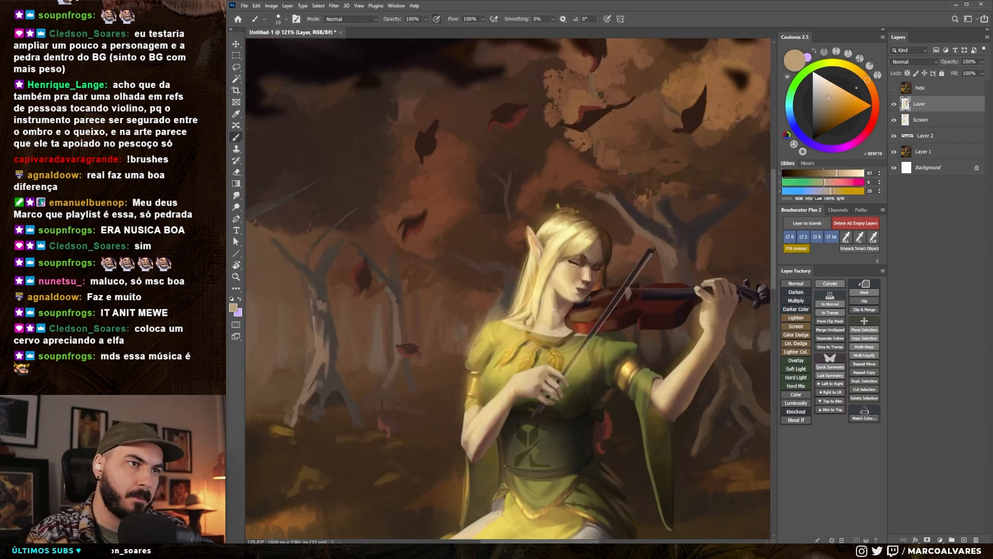
{"action": "right_click", "coordinate": [533, 366]}
{"action": "left_click", "coordinate": [554, 318], "text": "alt"}
{"action": "left_click", "coordinate": [560, 311], "text": "alt"}
{"action": "left_click_drag", "start_coordinate": [547, 320], "coordinate": [551, 346]}
{"action": "left_click", "coordinate": [545, 316], "text": "alt"}
{"action": "key", "text": "bracketright"}
{"action": "left_click", "coordinate": [546, 316], "text": "alt"}
{"action": "left_click", "coordinate": [550, 317], "text": "alt"}
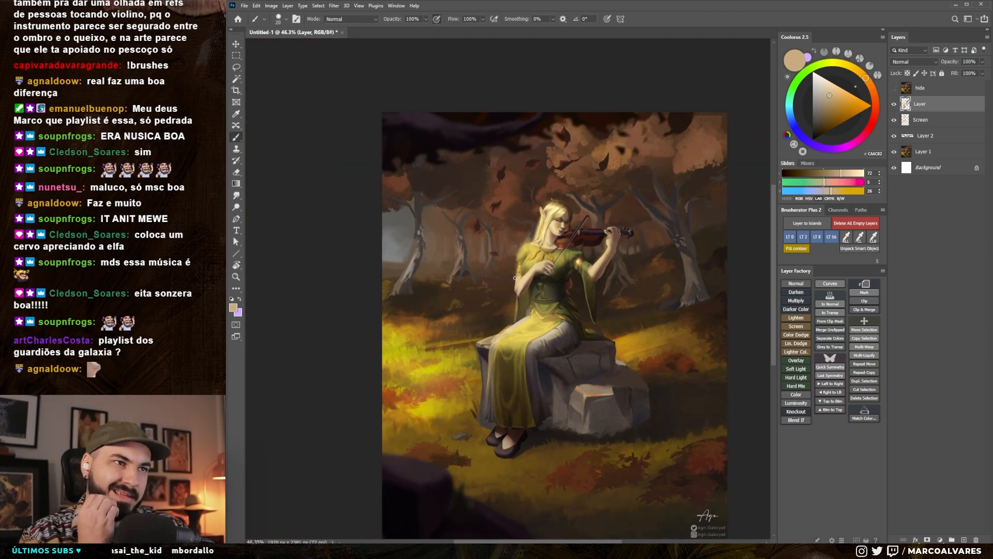
{"action": "left_click_drag", "start_coordinate": [514, 287], "coordinate": [507, 294]}
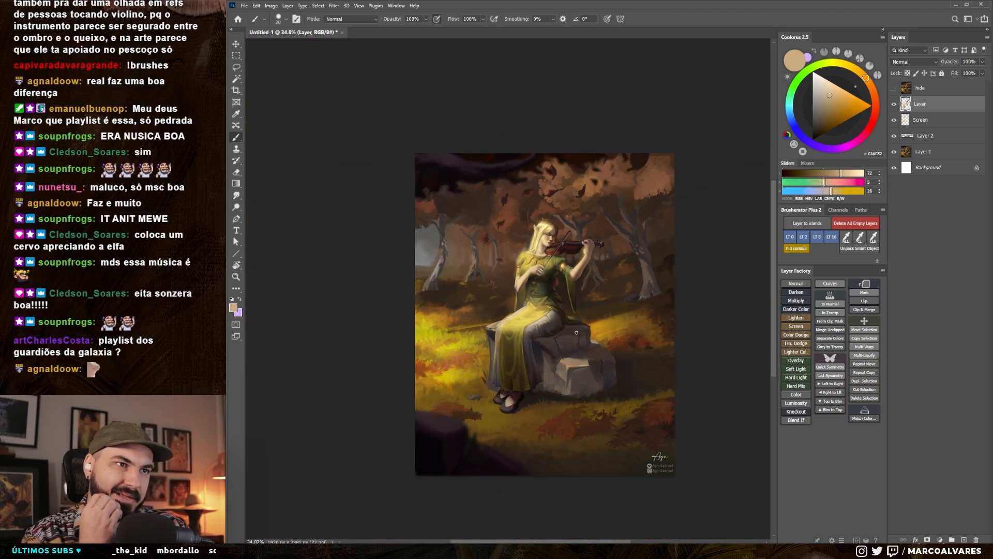
- Add a Hue/Saturation adjustment layer above the painting and set its saturation to +23
{"action": "left_click_drag", "start_coordinate": [522, 328], "coordinate": [531, 321]}
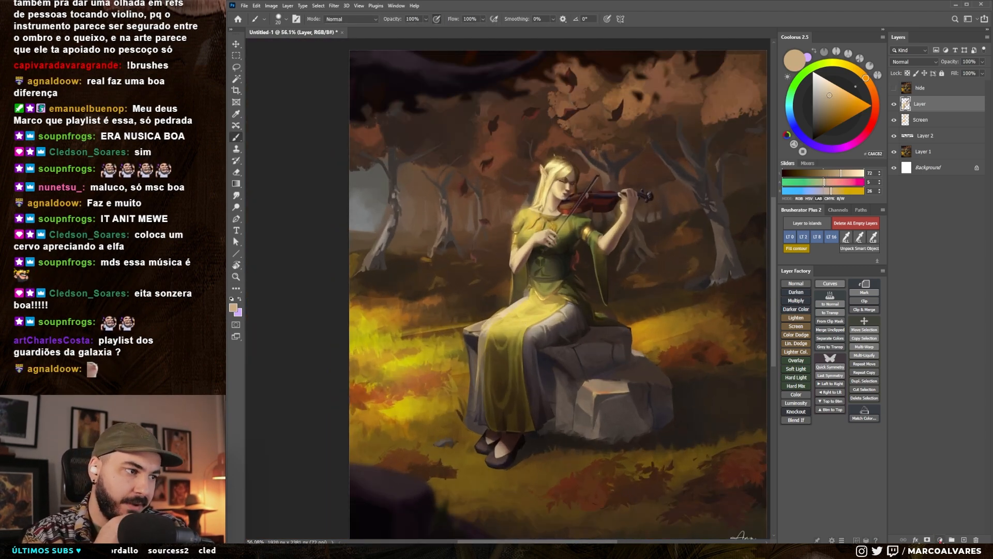
{"action": "left_click", "coordinate": [940, 539]}
{"action": "left_click", "coordinate": [949, 464]}
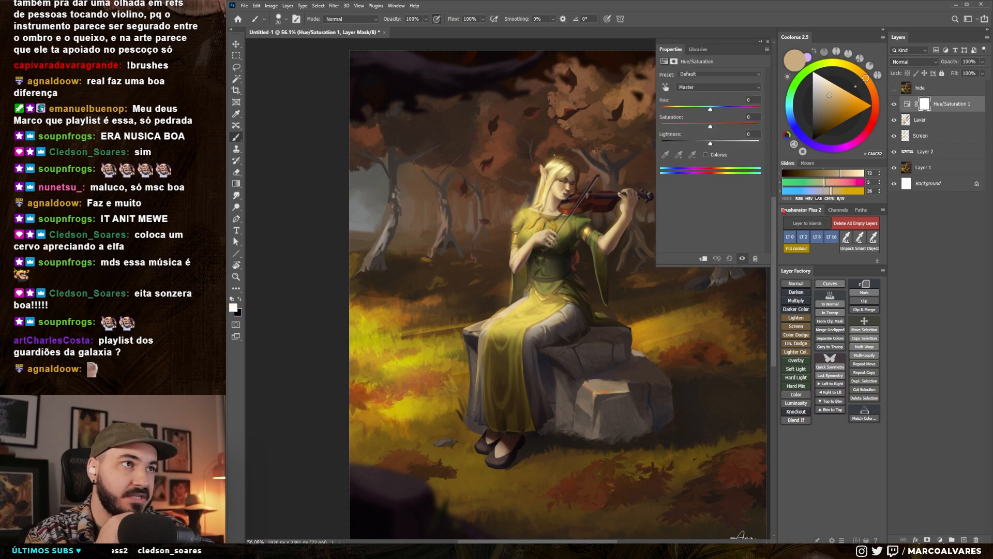
{"action": "left_click", "coordinate": [718, 125]}
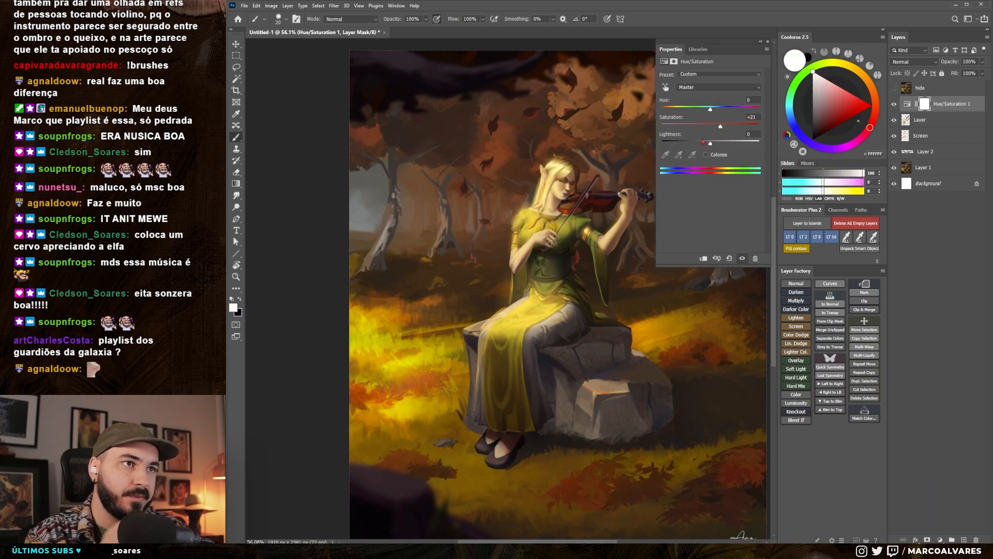
{"action": "scroll", "coordinate": [376, 235], "scroll_direction": "down", "scroll_amount": 5}
{"action": "scroll", "coordinate": [440, 269], "scroll_direction": "up", "scroll_amount": 2}
{"action": "scroll", "coordinate": [459, 295], "scroll_direction": "up", "scroll_amount": 2}
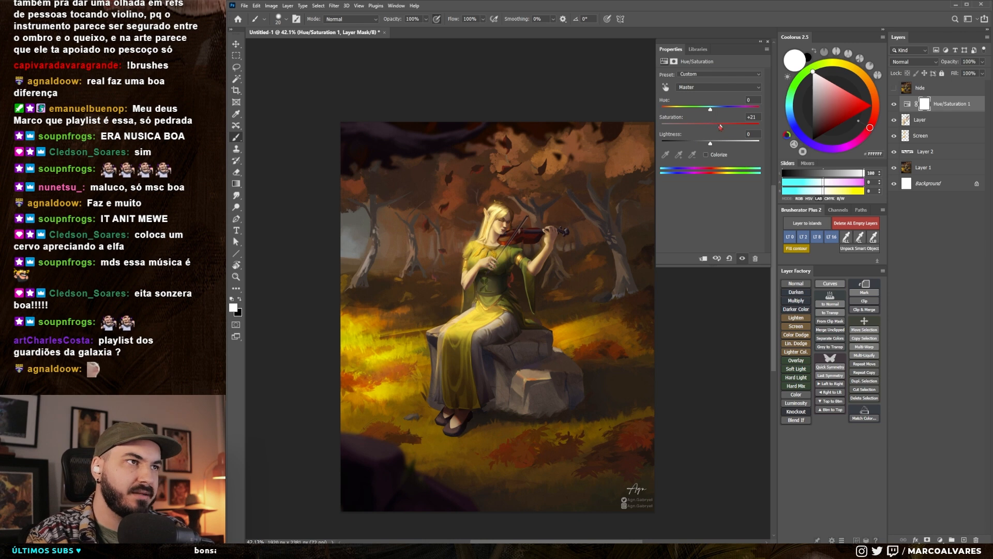
{"action": "scroll", "coordinate": [501, 270], "scroll_direction": "up", "scroll_amount": 2}
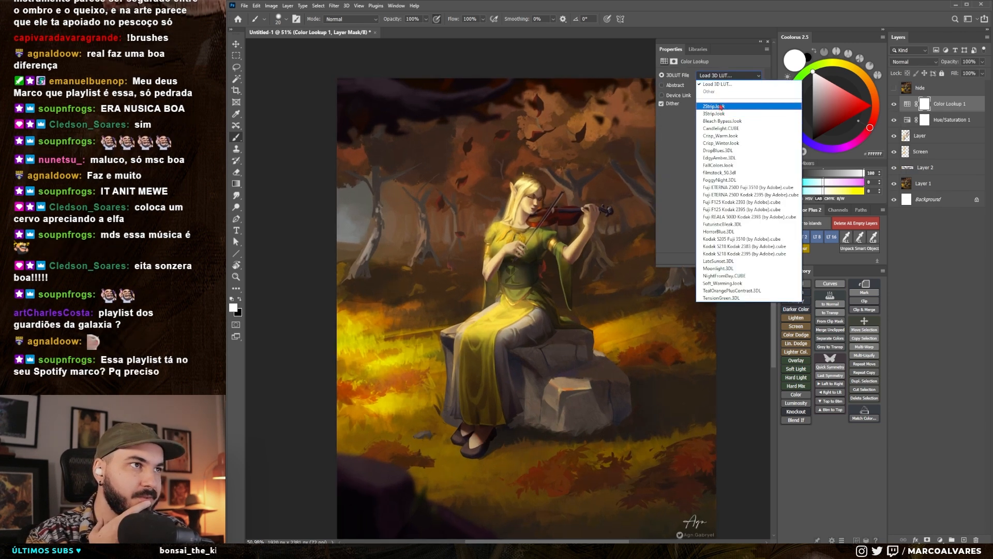
- Add a Color Lookup adjustment layer with the 3Strip.look table and set its fill to 60%
{"action": "left_click", "coordinate": [724, 106]}
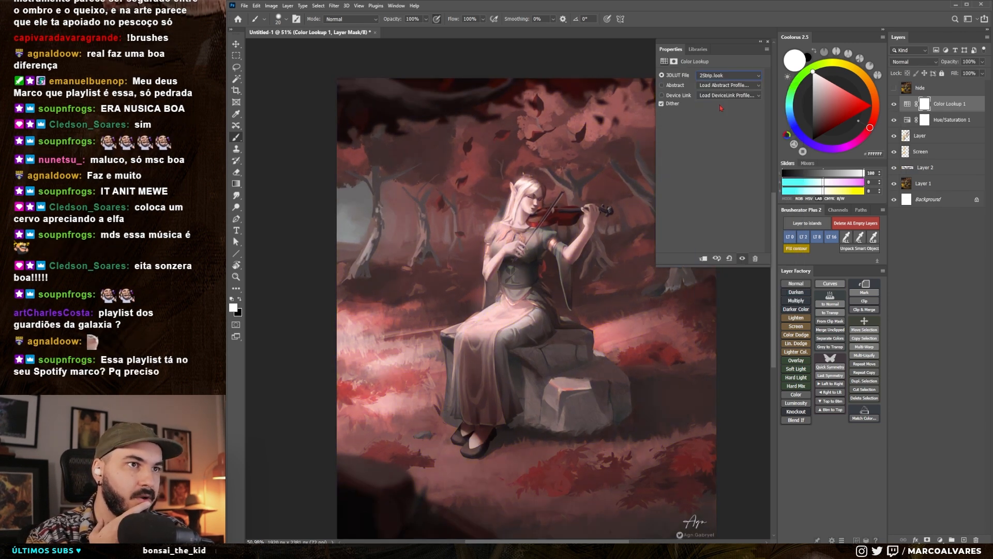
{"action": "key", "text": "Down"}
{"action": "left_click", "coordinate": [955, 73]}
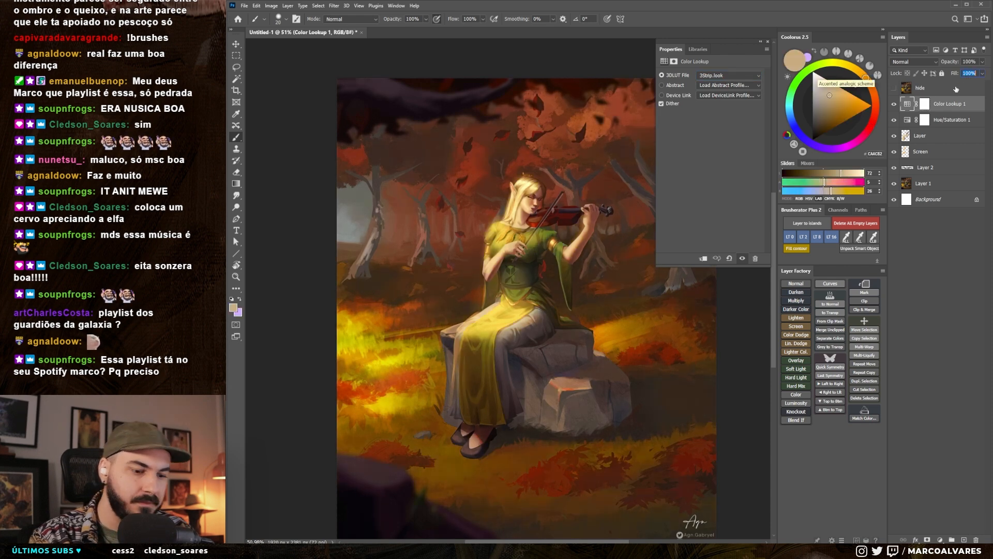
{"action": "type", "text": "60"}
- Compare the picture with and without the Color Lookup and Hue/Saturation adjustments, and close the adjustment properties
{"action": "left_click", "coordinate": [894, 103]}
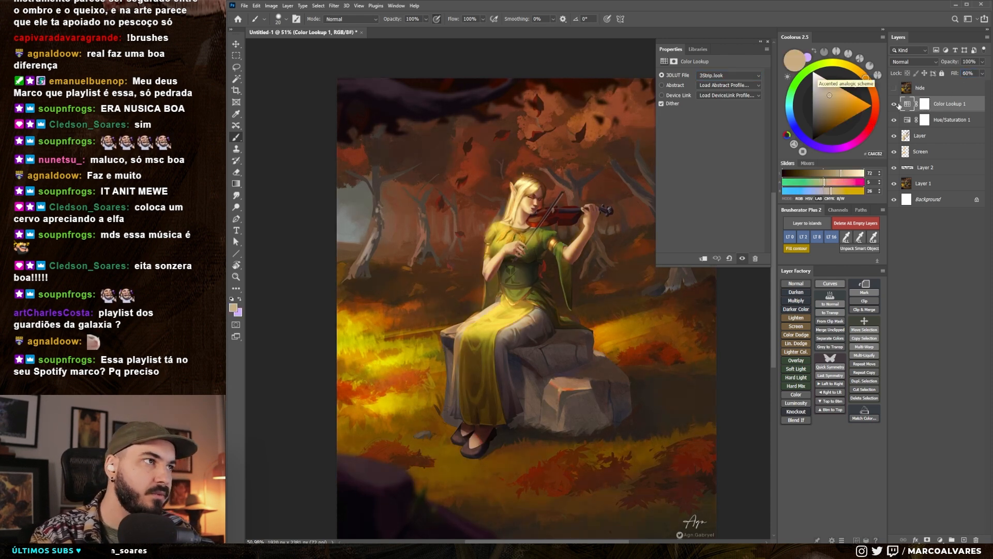
{"action": "left_click", "coordinate": [894, 119]}
{"action": "left_click", "coordinate": [894, 103]}
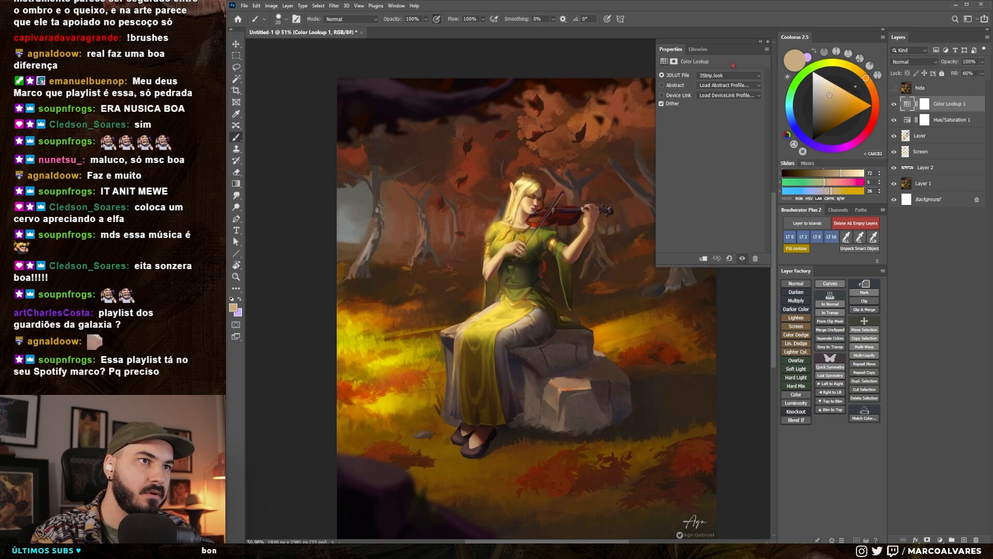
{"action": "left_click", "coordinate": [770, 43]}
{"action": "scroll", "coordinate": [495, 334], "scroll_direction": "down", "scroll_amount": 2}
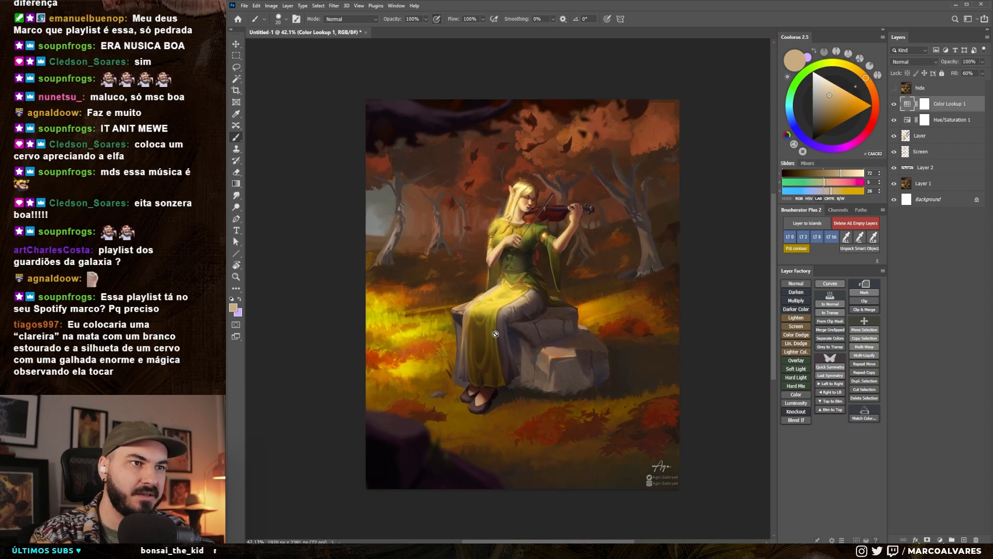
{"action": "scroll", "coordinate": [519, 207], "scroll_direction": "up", "scroll_amount": 4}
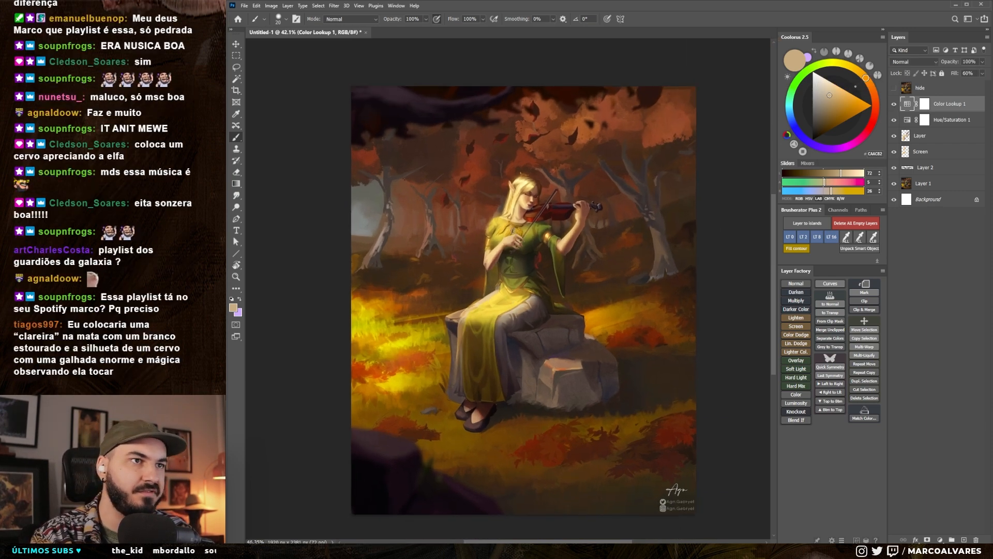
{"action": "scroll", "coordinate": [520, 207], "scroll_direction": "down", "scroll_amount": 4}
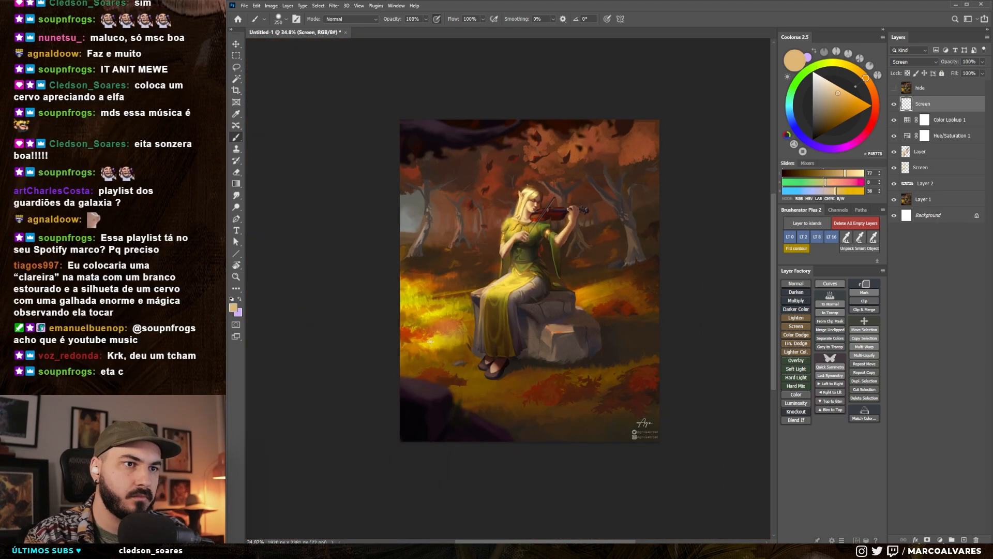
- Paint glowing light patches on a new Screen layer over the grass beside the elf and behind the rock
{"action": "left_click_drag", "start_coordinate": [430, 341], "coordinate": [470, 331]}
{"action": "left_click_drag", "start_coordinate": [417, 310], "coordinate": [468, 323]}
{"action": "key", "text": "bracketleft"}
{"action": "key", "text": "bracketleft"}
{"action": "key", "text": "bracketleft"}
{"action": "key", "text": "bracketleft"}
{"action": "key", "text": "bracketleft"}
{"action": "left_click_drag", "start_coordinate": [580, 300], "coordinate": [624, 287]}
- Paint and trim small golden-orange light spots across the forest floor, adding a soft glow with a larger brush
{"action": "left_click", "coordinate": [853, 98]}
{"action": "key", "text": "bracketleft"}
{"action": "key", "text": "bracketleft"}
{"action": "key", "text": "bracketleft"}
{"action": "key", "text": "bracketleft"}
{"action": "key", "text": "bracketleft"}
{"action": "key", "text": "bracketleft"}
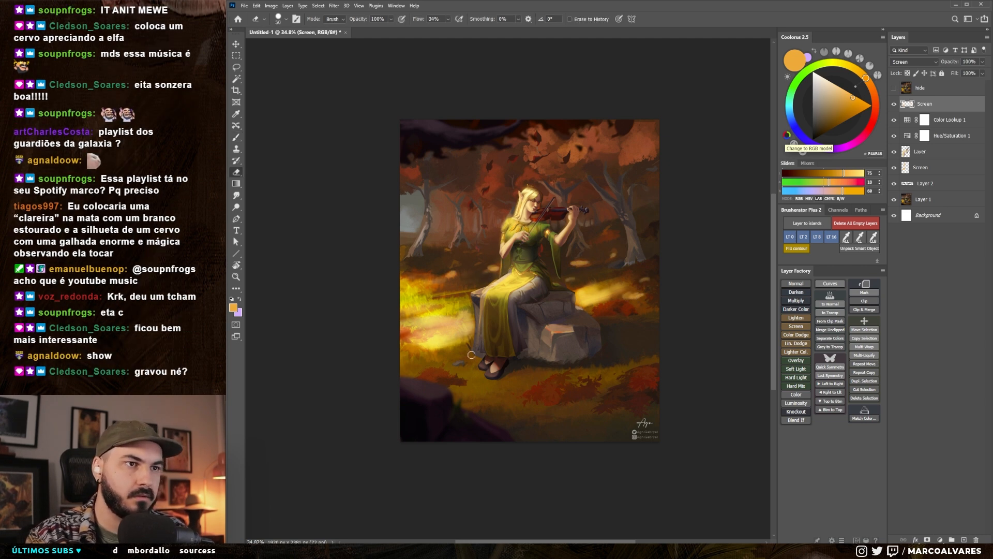
{"action": "left_click_drag", "start_coordinate": [517, 261], "coordinate": [519, 264]}
{"action": "key", "text": "bracketright"}
{"action": "mouse_move", "coordinate": [420, 270]}
{"action": "left_mouse_down"}
{"action": "mouse_move", "coordinate": [472, 290]}
{"action": "mouse_move", "coordinate": [461, 290]}
{"action": "mouse_move", "coordinate": [640, 256]}
{"action": "left_mouse_up"}
{"action": "key", "text": "bracketright"}
{"action": "key", "text": "bracketright"}
{"action": "key", "text": "bracketright"}
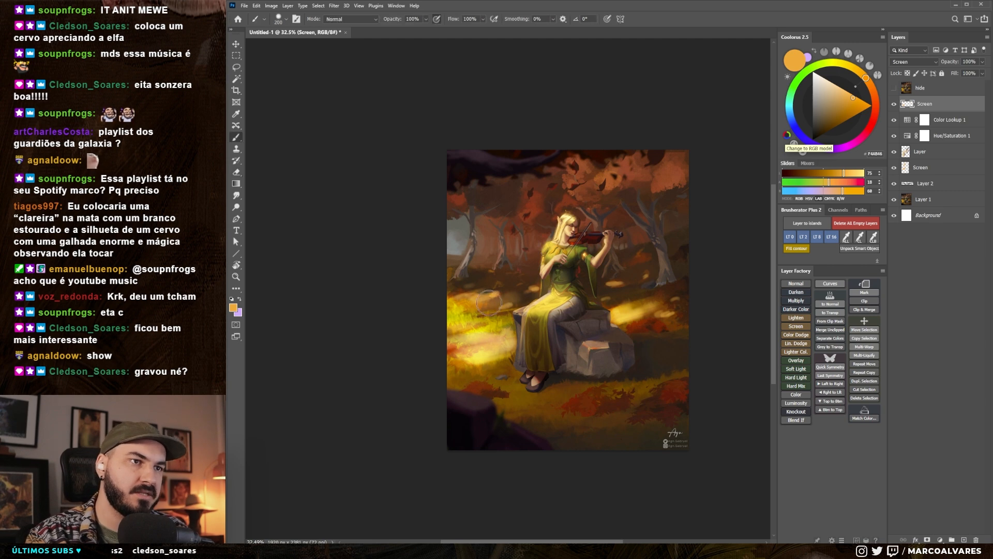
{"action": "mouse_move", "coordinate": [598, 348]}
{"action": "left_mouse_down"}
{"action": "mouse_move", "coordinate": [593, 338]}
{"action": "mouse_move", "coordinate": [602, 337]}
{"action": "left_mouse_up"}
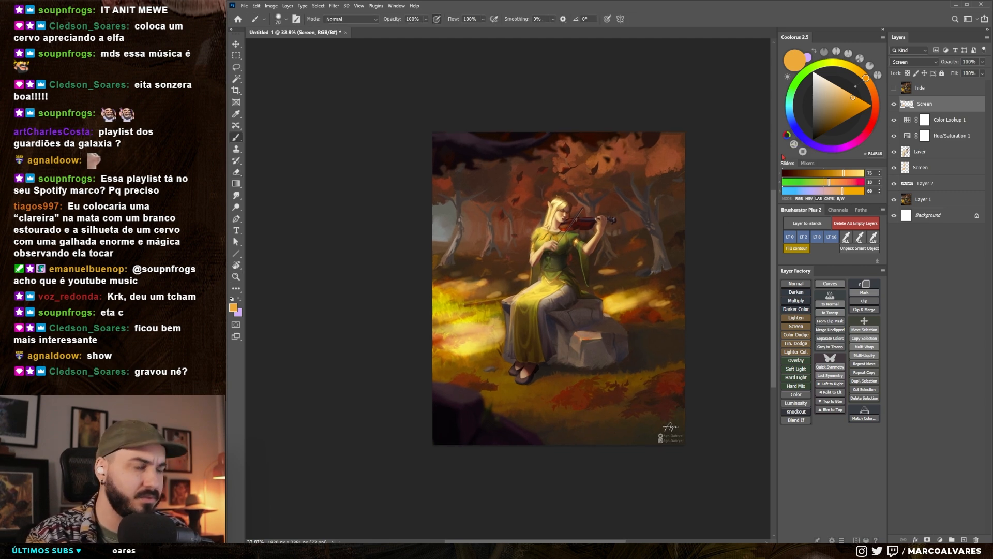
- Create a new normal layer and dab dark reddish-brown foliage on the ground in front of the rock
{"action": "key", "text": "ctrl+alt+shift+n"}
{"action": "right_click", "coordinate": [605, 290]}
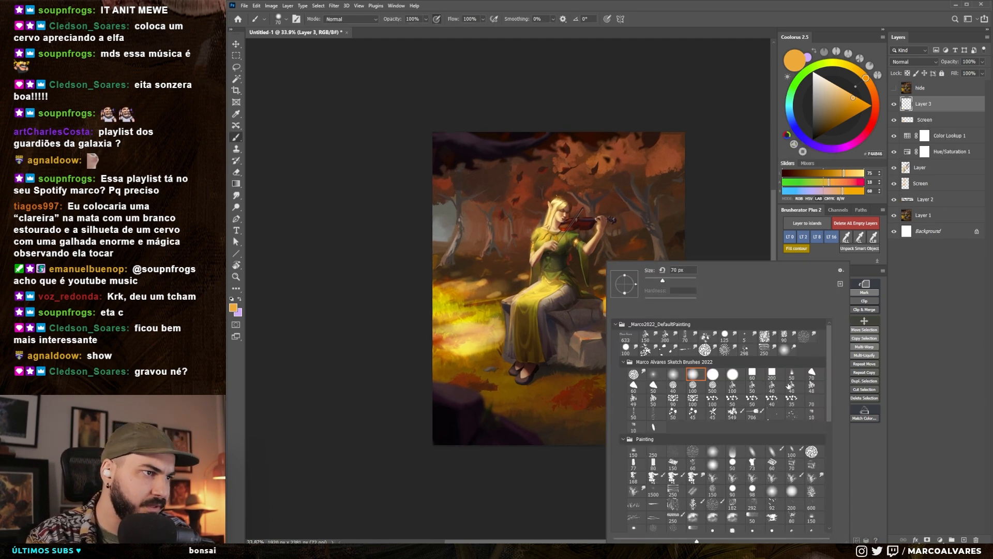
{"action": "left_click", "coordinate": [587, 364], "text": "alt"}
{"action": "key", "text": "bracketright"}
{"action": "key", "text": "bracketright"}
{"action": "key", "text": "bracketright"}
{"action": "left_click_drag", "start_coordinate": [593, 374], "coordinate": [584, 385]}
{"action": "left_click", "coordinate": [652, 399], "text": "alt"}
{"action": "key", "text": "bracketleft"}
- Choose the 549 px leaf brush and stamp dark leaf clusters in the foreground near the signature
{"action": "right_click", "coordinate": [627, 282]}
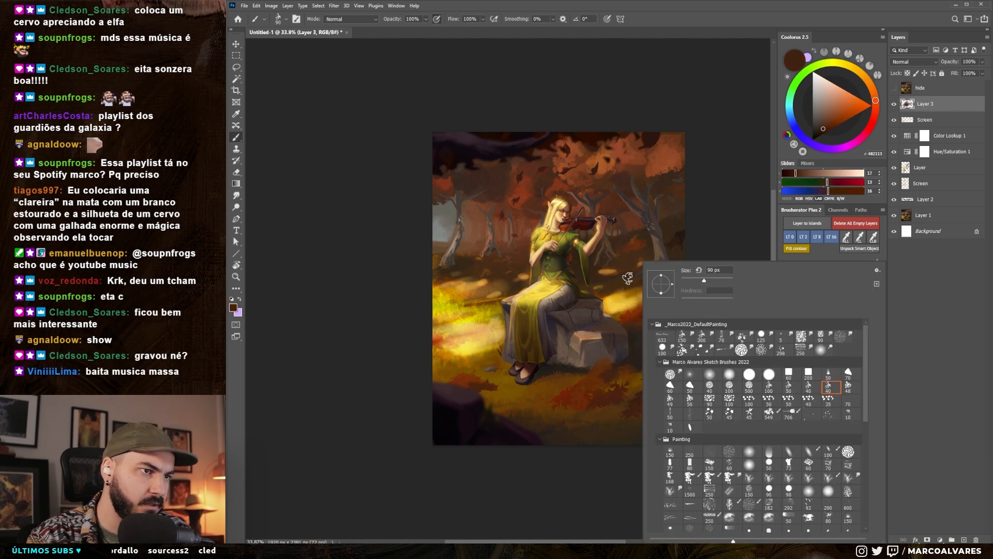
{"action": "double_click", "coordinate": [769, 413]}
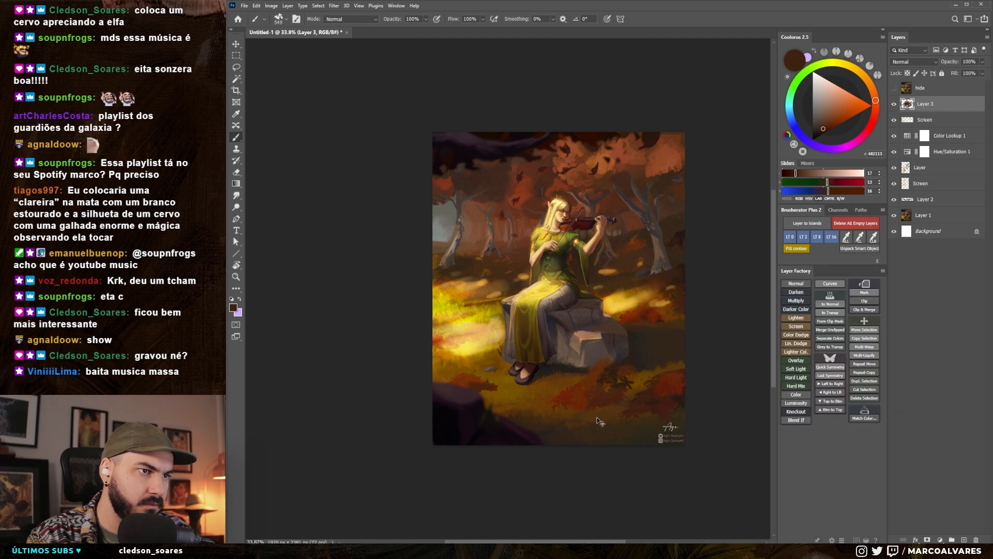
{"action": "left_click", "coordinate": [653, 382], "text": "alt"}
{"action": "key", "text": "bracketleft"}
{"action": "key", "text": "bracketleft"}
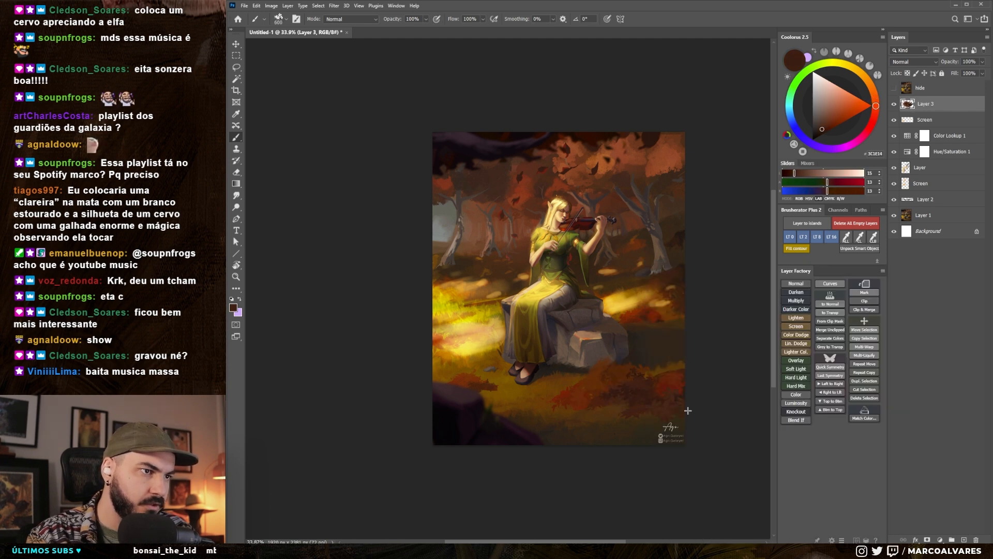
- Build up the foreground bush below the rock with sampled dark red and orange leaf strokes
{"action": "left_click", "coordinate": [613, 373], "text": "alt"}
{"action": "left_click", "coordinate": [632, 386], "text": "alt"}
{"action": "left_click_drag", "start_coordinate": [631, 386], "coordinate": [672, 382]}
{"action": "left_click", "coordinate": [631, 373], "text": "alt"}
{"action": "key", "text": "bracketleft"}
{"action": "left_click", "coordinate": [574, 396], "text": "alt"}
{"action": "left_click", "coordinate": [584, 381], "text": "alt"}
{"action": "mouse_move", "coordinate": [561, 395]}
{"action": "left_mouse_down"}
{"action": "mouse_move", "coordinate": [589, 378]}
{"action": "mouse_move", "coordinate": [667, 373]}
{"action": "left_mouse_up"}
{"action": "left_click", "coordinate": [585, 382], "text": "alt"}
- Switch to another painting brush and darken the shadowed far side of the rock with a dark brown
{"action": "right_click", "coordinate": [585, 383]}
{"action": "double_click", "coordinate": [659, 412]}
{"action": "left_click_drag", "start_coordinate": [632, 331], "coordinate": [620, 338]}
{"action": "left_click", "coordinate": [626, 321], "text": "alt"}
{"action": "left_click_drag", "start_coordinate": [608, 323], "coordinate": [641, 321]}
{"action": "left_click", "coordinate": [615, 295], "text": "alt"}
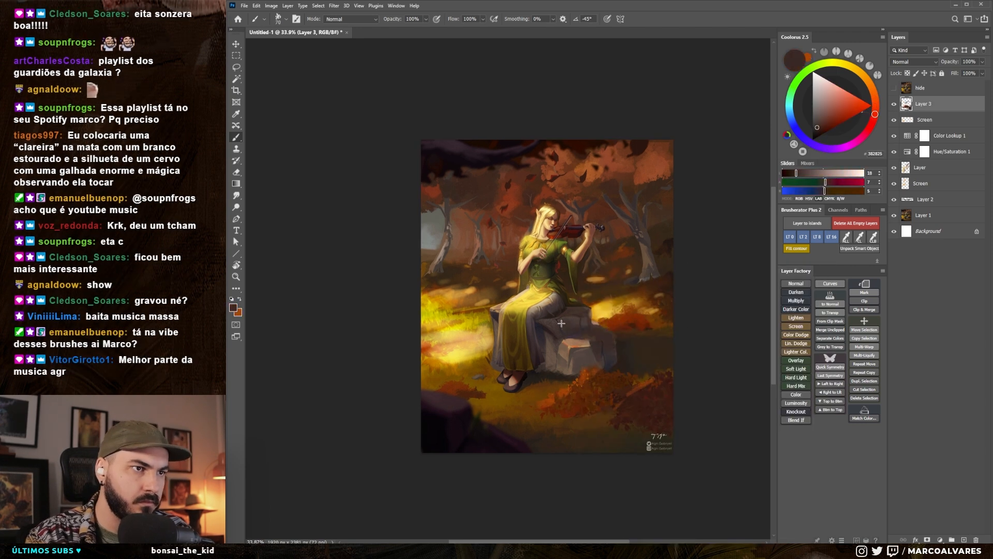
- Refine the rock's planes and the edge beside the elf's dress with sampled tones and a smaller brush
{"action": "key", "text": "bracketleft"}
{"action": "key", "text": "bracketleft"}
{"action": "key", "text": "bracketleft"}
{"action": "key", "text": "bracketleft"}
{"action": "key", "text": "bracketleft"}
{"action": "left_click", "coordinate": [579, 344], "text": "alt"}
{"action": "left_click_drag", "start_coordinate": [565, 334], "coordinate": [582, 333]}
{"action": "left_click", "coordinate": [523, 305], "text": "alt"}
{"action": "left_click_drag", "start_coordinate": [535, 327], "coordinate": [528, 278]}
{"action": "left_click", "coordinate": [543, 297], "text": "alt"}
{"action": "left_click", "coordinate": [529, 284], "text": "alt"}
{"action": "left_click", "coordinate": [534, 290], "text": "alt"}
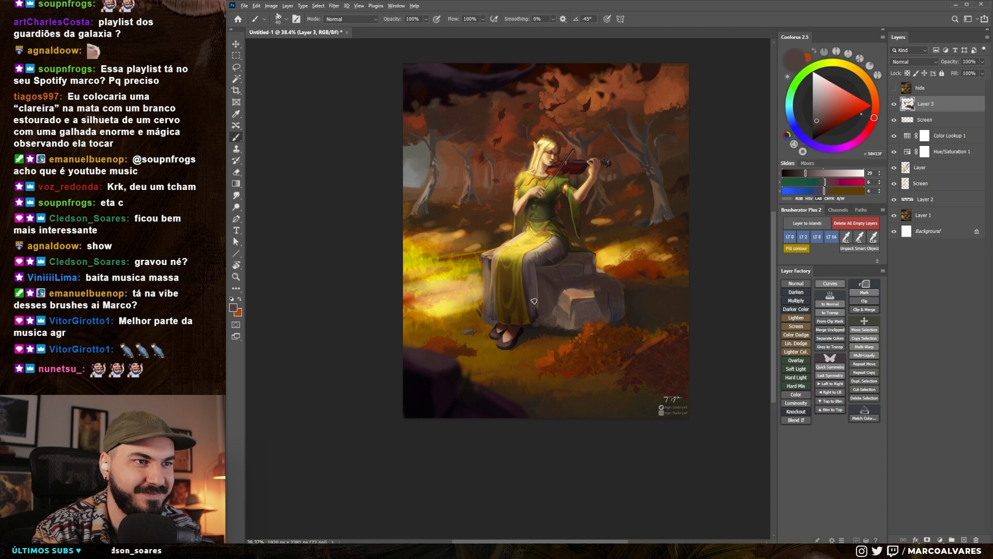
- Touch up the area around the elf's dress and the nearby ground with sampled brown tones
{"action": "left_click", "coordinate": [545, 264], "text": "alt"}
{"action": "left_click", "coordinate": [538, 273], "text": "alt"}
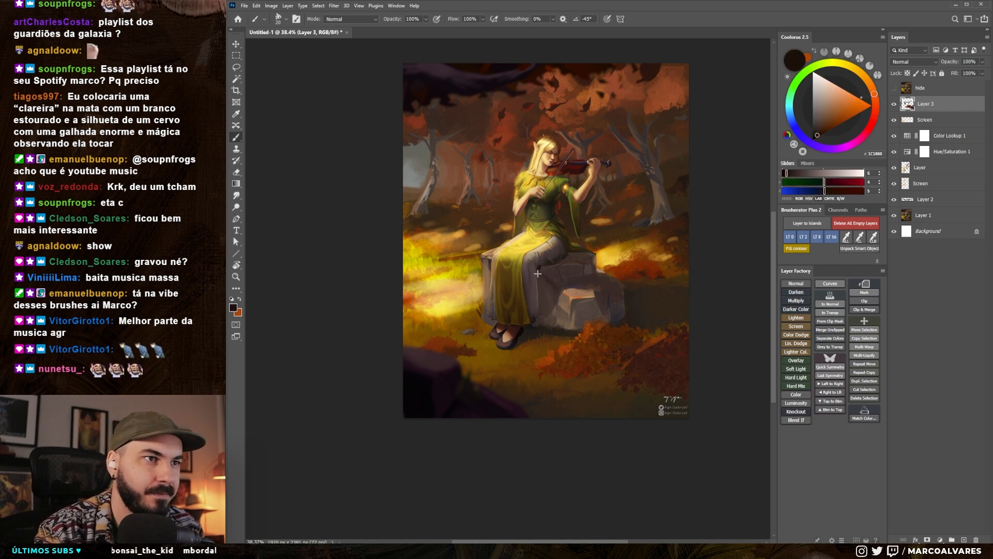
{"action": "left_click", "coordinate": [489, 278], "text": "alt"}
{"action": "left_click_drag", "start_coordinate": [461, 341], "coordinate": [422, 342]}
- Compare the repainted picture with the original at thumbnail size by toggling the "hide" layer
{"action": "left_click", "coordinate": [894, 88]}
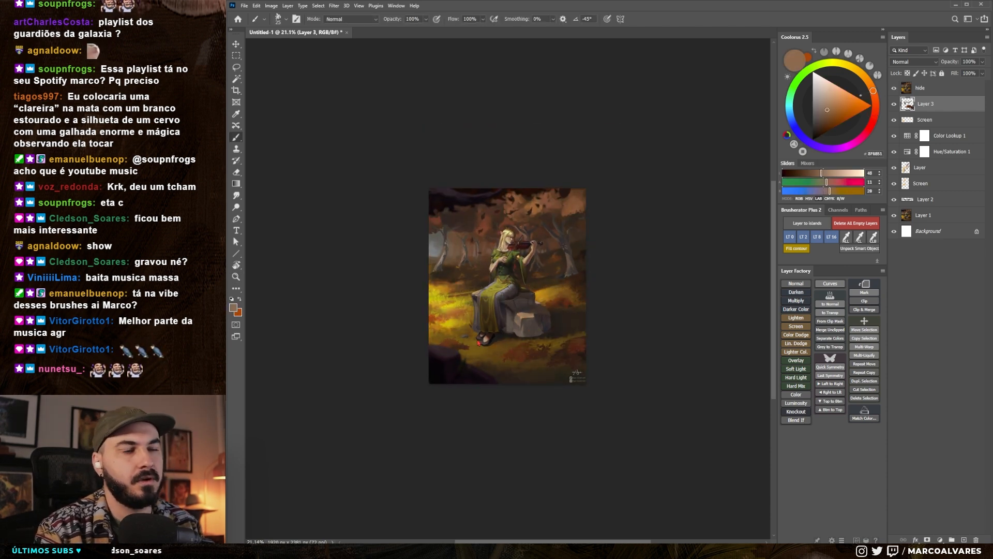
{"action": "left_click", "coordinate": [894, 88]}
{"action": "key", "text": "ctrl+z"}
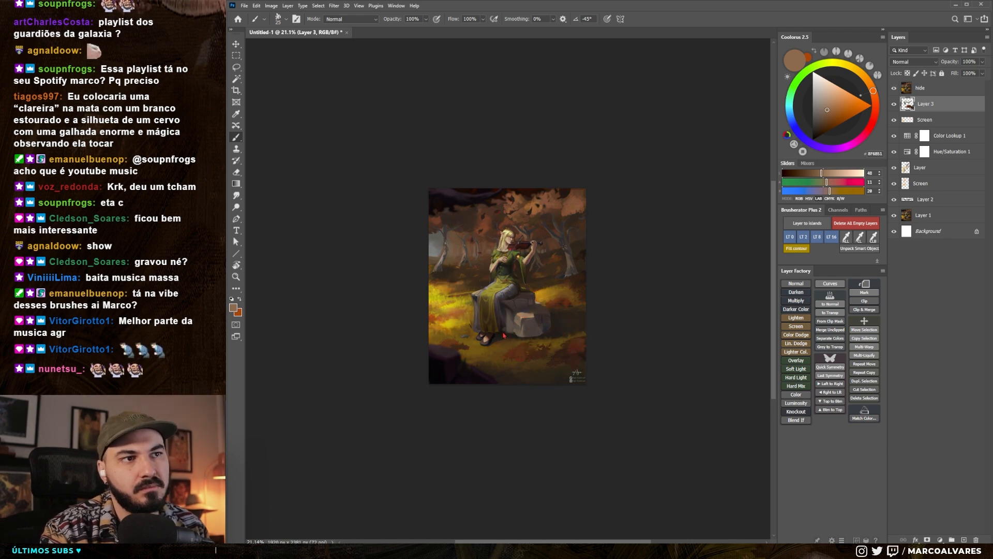
{"action": "key", "text": "ctrl+z"}
{"action": "left_click_drag", "start_coordinate": [489, 262], "coordinate": [529, 263]}
{"action": "mouse_move", "coordinate": [491, 303]}
{"action": "left_mouse_down"}
{"action": "mouse_move", "coordinate": [469, 300]}
{"action": "mouse_move", "coordinate": [488, 294]}
{"action": "left_mouse_up"}
- Compare the original and the finished repaint at a larger view by repeatedly showing and hiding the "hide" layer
{"action": "mouse_move", "coordinate": [707, 394]}
{"action": "left_mouse_down"}
{"action": "mouse_move", "coordinate": [723, 375]}
{"action": "mouse_move", "coordinate": [714, 389]}
{"action": "left_mouse_up"}
{"action": "scroll", "coordinate": [712, 386], "scroll_direction": "up", "scroll_amount": 1}
{"action": "key", "text": "ctrl+shift+z"}
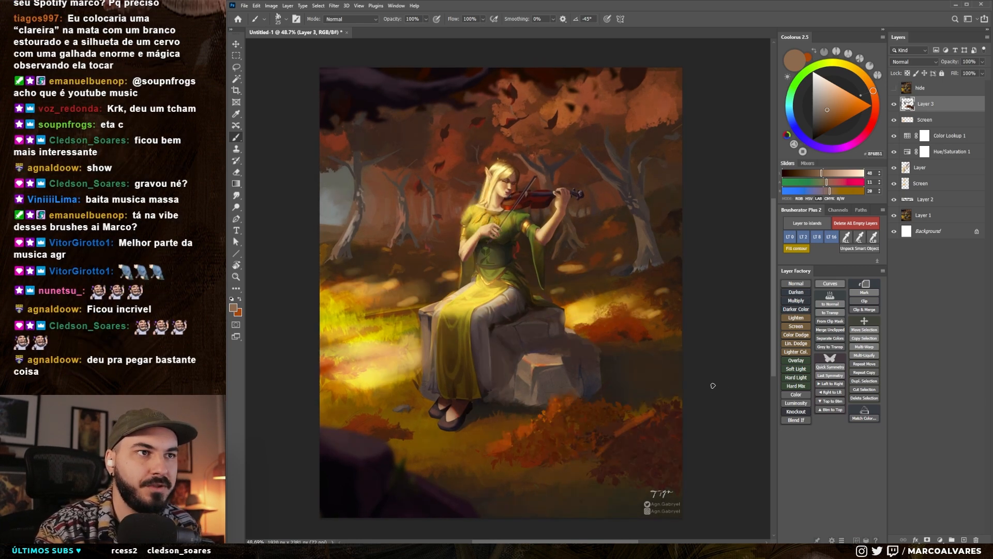
{"action": "key", "text": "ctrl+shift+z"}
{"action": "key", "text": "ctrl+z"}
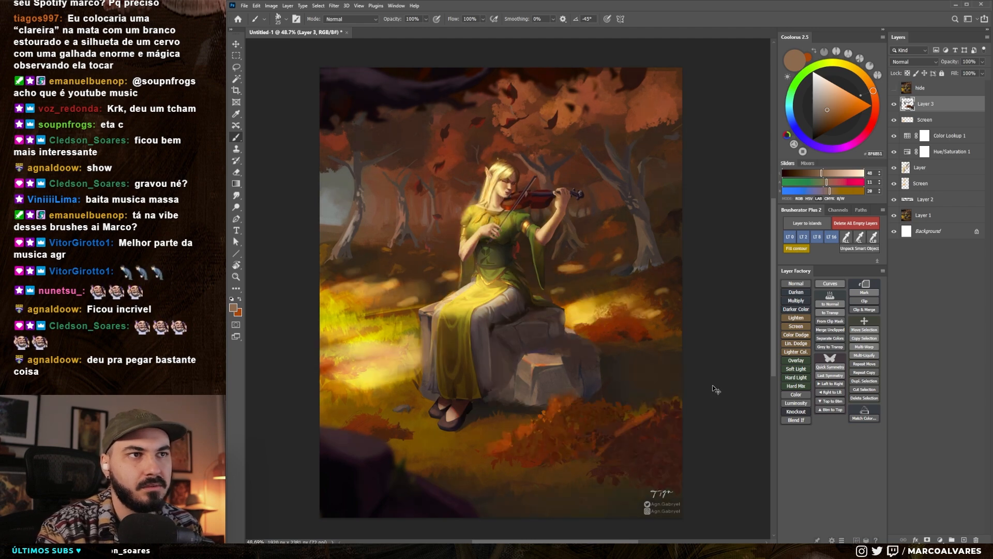
{"action": "key", "text": "ctrl+shift+z"}
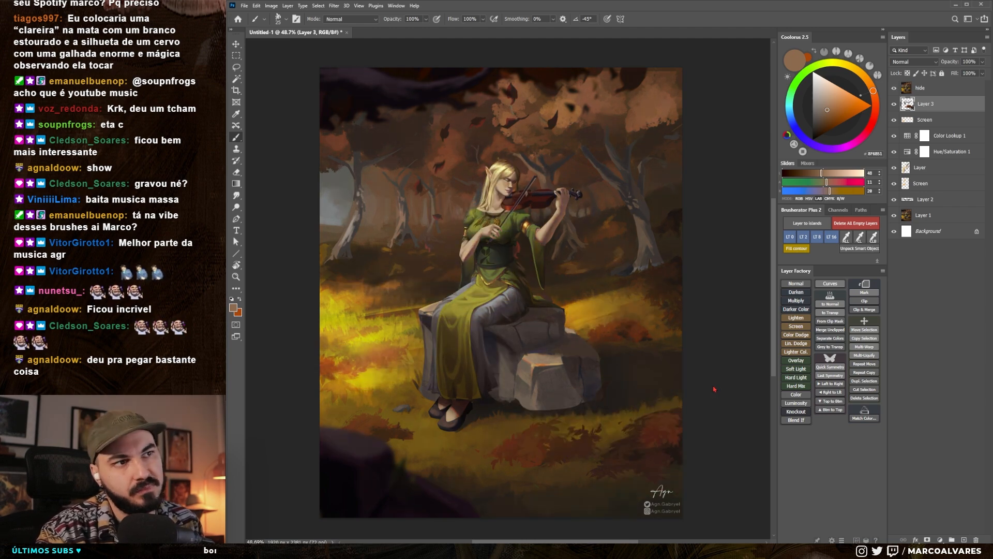
{"action": "key", "text": "ctrl+z"}
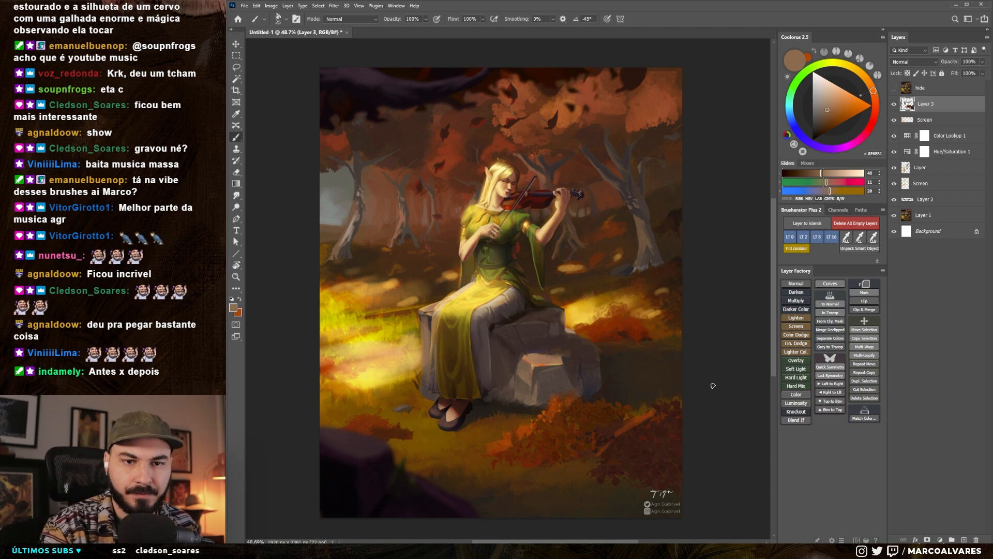
{"action": "key", "text": "ctrl+z"}
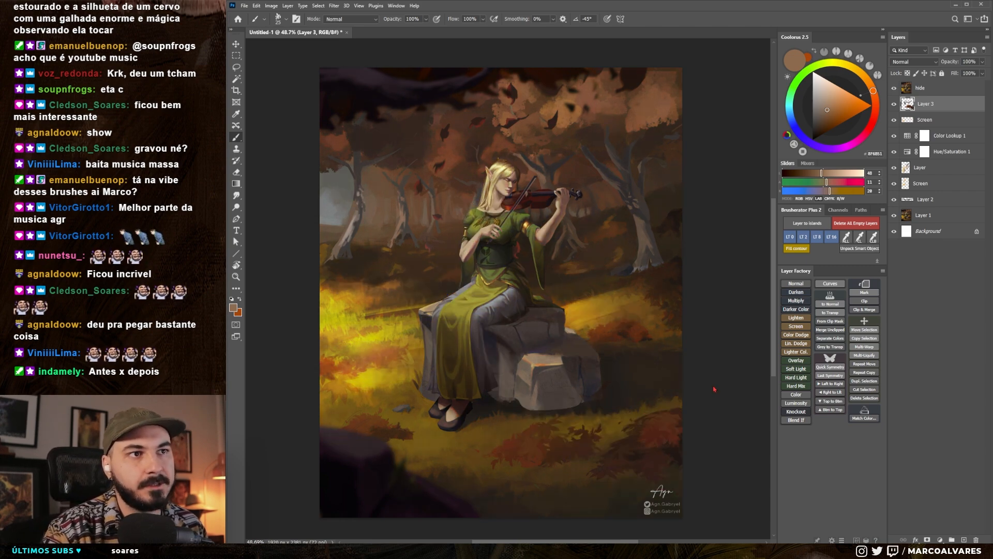
{"action": "key", "text": "ctrl+shift+z"}
{"action": "key", "text": "ctrl+z"}
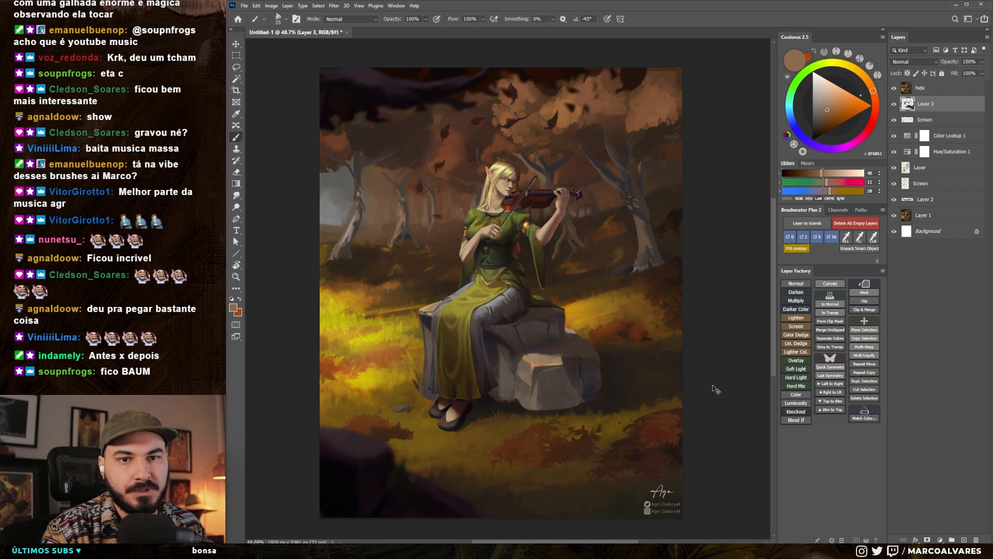
{"action": "key", "text": "ctrl+shift+z"}
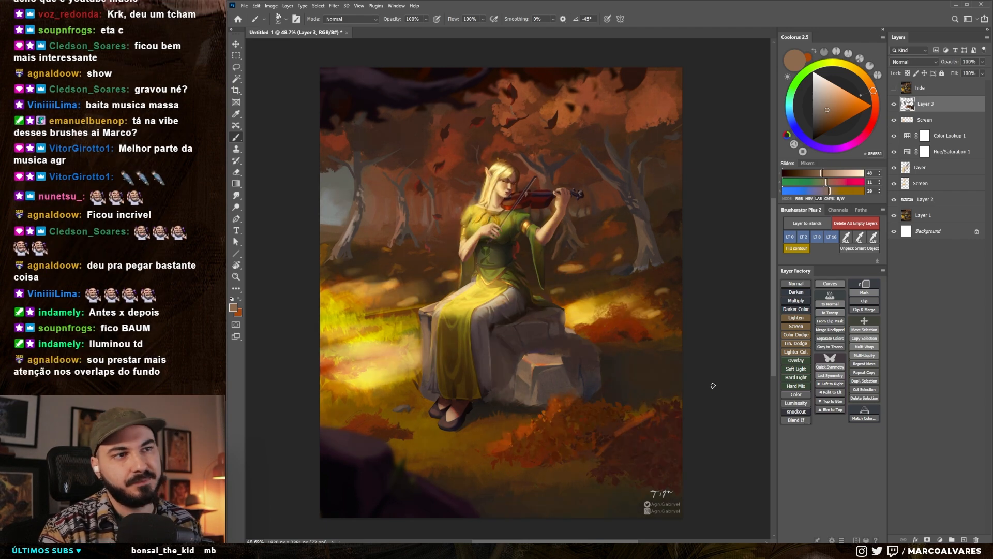